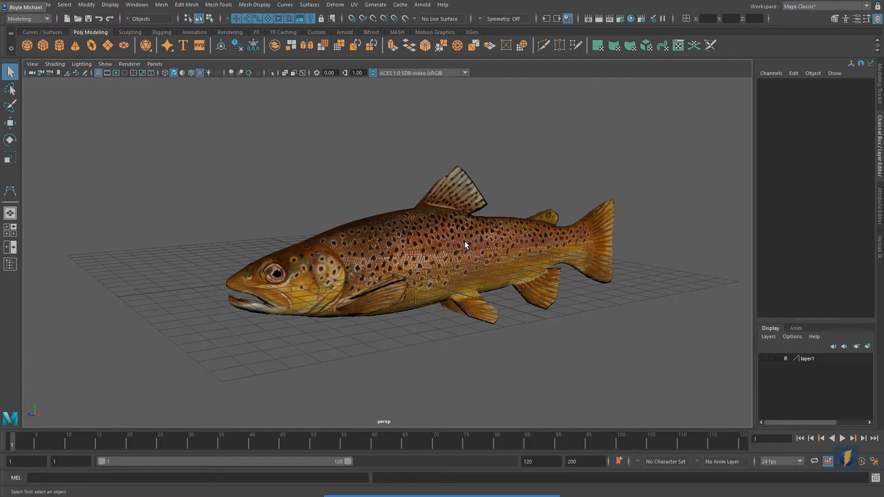
Select the trout model and inspect its mesh in wireframe, ending in textured shaded display
left_click(402, 289)
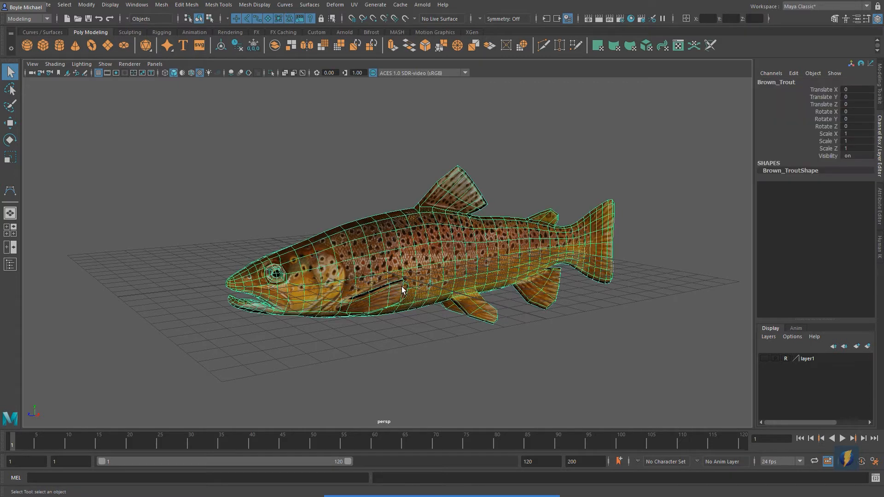
left_click_drag(402, 278, 390, 261, "alt")
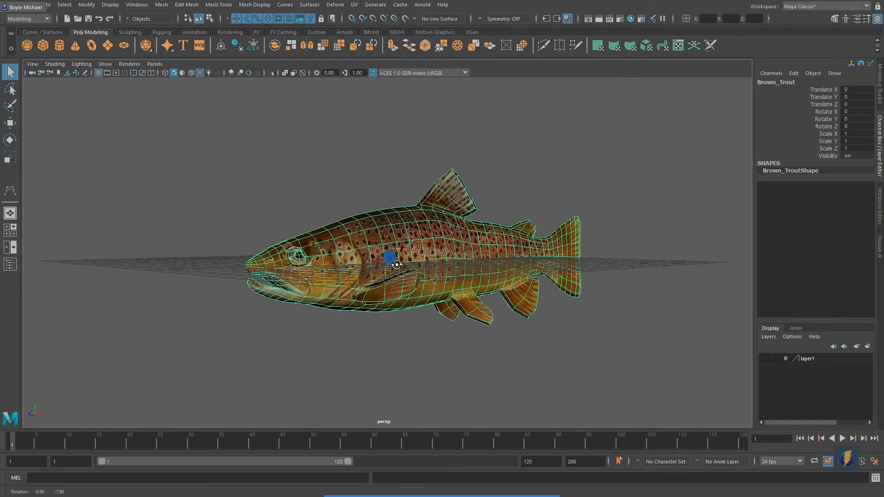
key("4")
mouse_move(509, 282)
left_mouse_down("alt")
mouse_move(430, 274)
mouse_move(591, 287)
mouse_move(501, 258)
left_mouse_up("alt")
key("6")
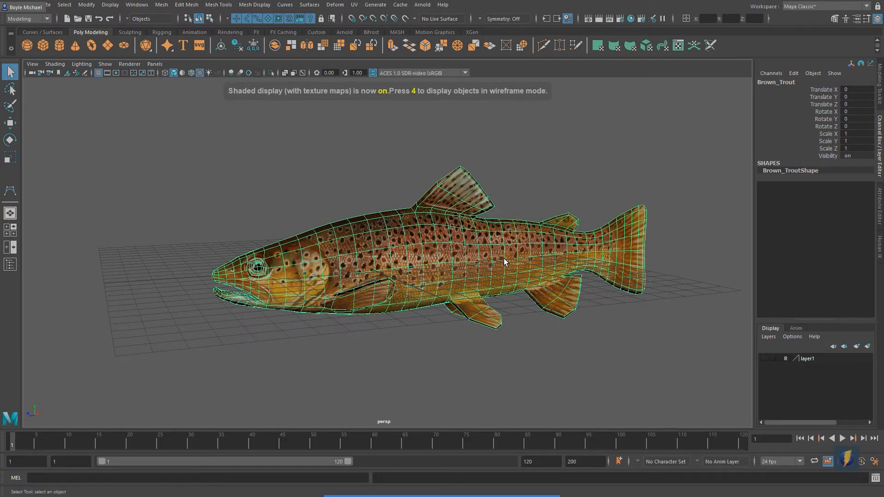
left_click(470, 490)
left_click_drag(529, 184, 733, 116)
mouse_move(812, 90)
left_mouse_down()
mouse_move(814, 125)
mouse_move(838, 135)
mouse_move(844, 154)
left_mouse_up()
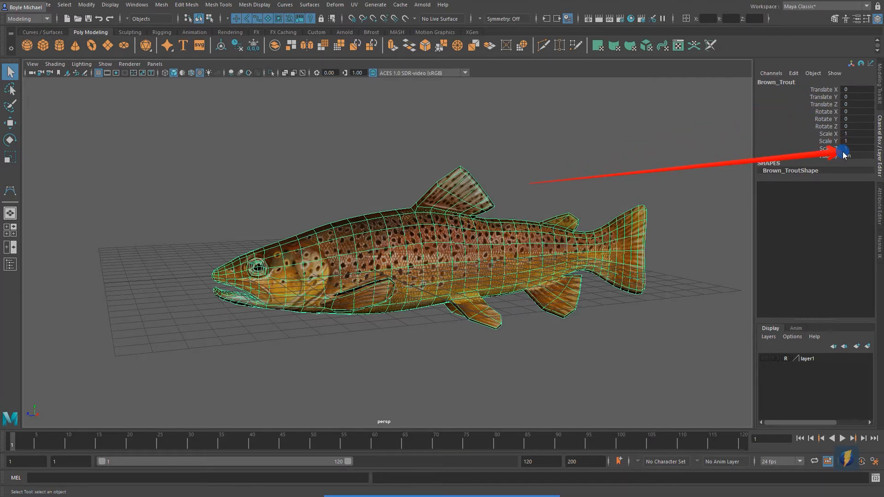
mouse_move(840, 154)
left_mouse_down()
mouse_move(723, 122)
mouse_move(474, 191)
mouse_move(462, 244)
mouse_move(467, 199)
left_mouse_up()
left_click_drag(384, 225, 476, 237, "alt")
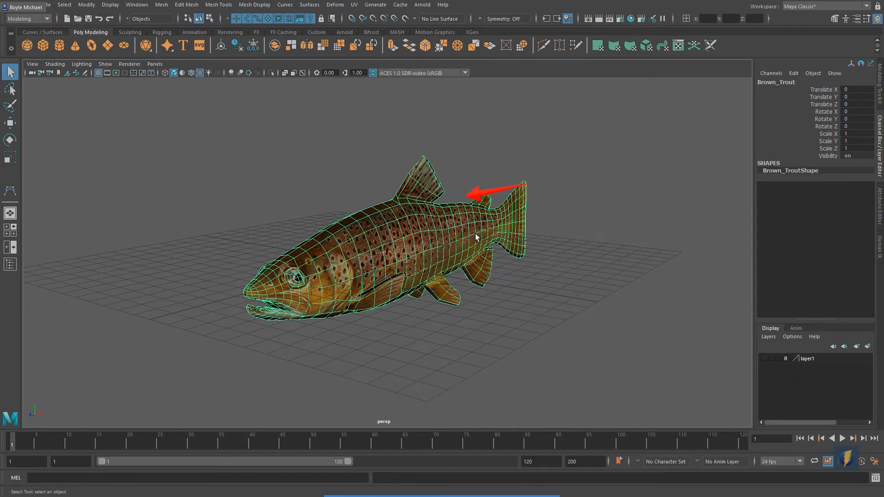
Apply a nonlinear Sine deformer to the selected trout model
mouse_move(331, 274)
left_mouse_down()
mouse_move(339, 14)
mouse_move(233, 49)
mouse_move(12, 12)
mouse_move(229, 138)
mouse_move(359, 37)
mouse_move(366, 16)
mouse_move(341, 7)
left_mouse_up()
left_click(341, 6)
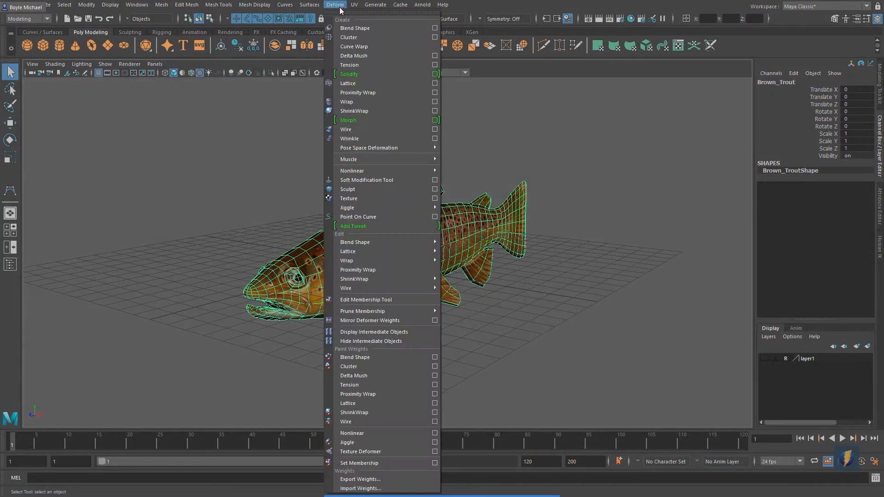
mouse_move(345, 172)
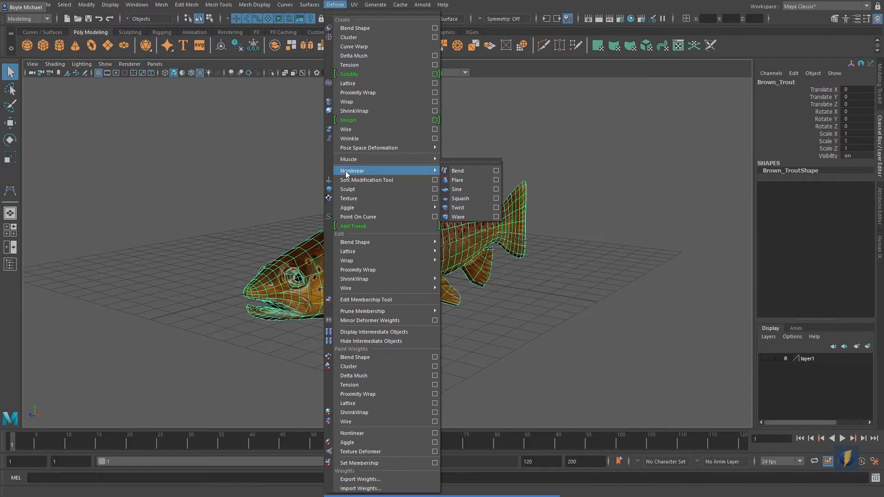
left_click(477, 190)
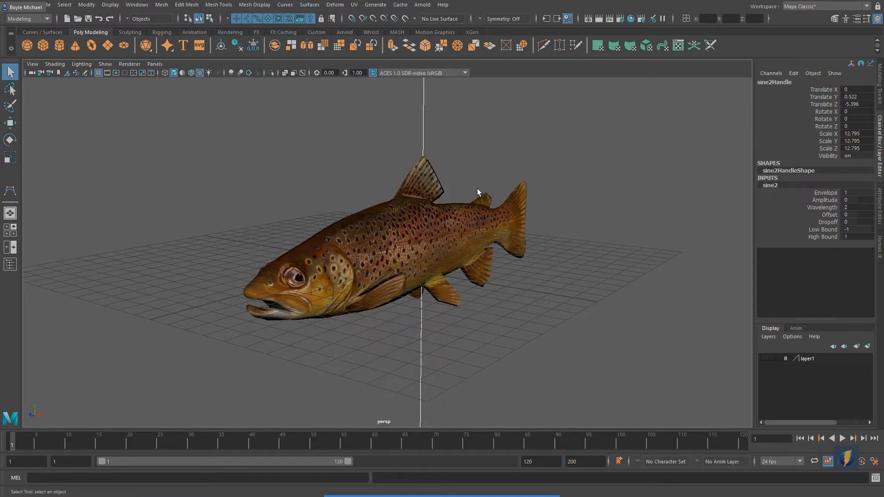
left_click_drag(529, 253, 503, 250, "alt")
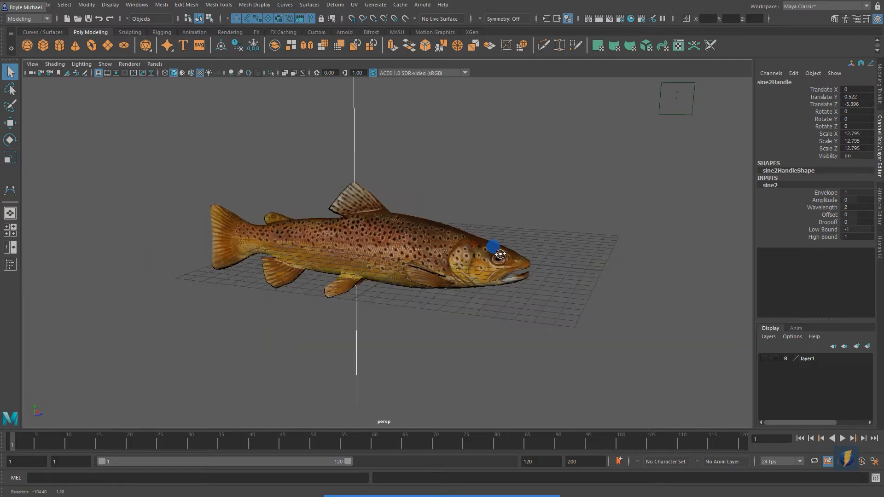
left_click(472, 476)
mouse_move(603, 214)
left_mouse_down()
mouse_move(375, 158)
mouse_move(367, 118)
mouse_move(371, 362)
mouse_move(364, 140)
mouse_move(371, 103)
mouse_move(366, 379)
mouse_move(347, 102)
mouse_move(355, 322)
mouse_move(349, 134)
mouse_move(367, 324)
left_mouse_up()
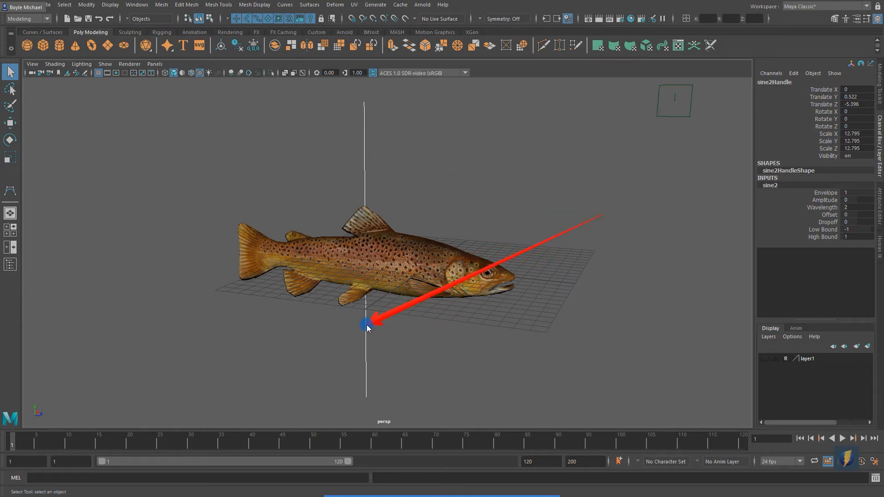
mouse_move(366, 324)
left_mouse_down()
mouse_move(394, 137)
mouse_move(367, 136)
mouse_move(505, 75)
mouse_move(662, 65)
mouse_move(761, 130)
mouse_move(779, 202)
mouse_move(755, 148)
mouse_move(759, 183)
mouse_move(770, 183)
mouse_move(813, 228)
mouse_move(811, 193)
mouse_move(817, 245)
left_mouse_up()
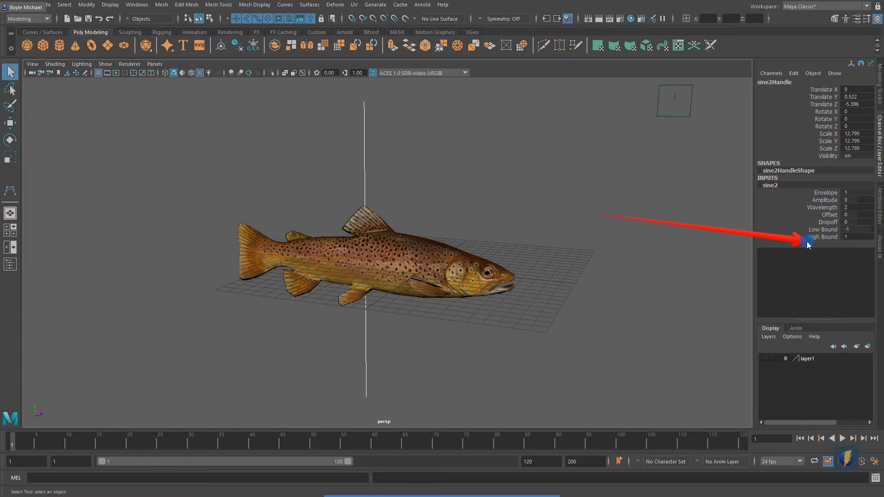
mouse_move(780, 236)
left_mouse_down()
mouse_move(777, 203)
mouse_move(839, 203)
mouse_move(808, 201)
left_mouse_up()
Set the sine deformer's Amplitude to 0.35 so the trout's body bends
left_click_drag(544, 254, 497, 257, "alt")
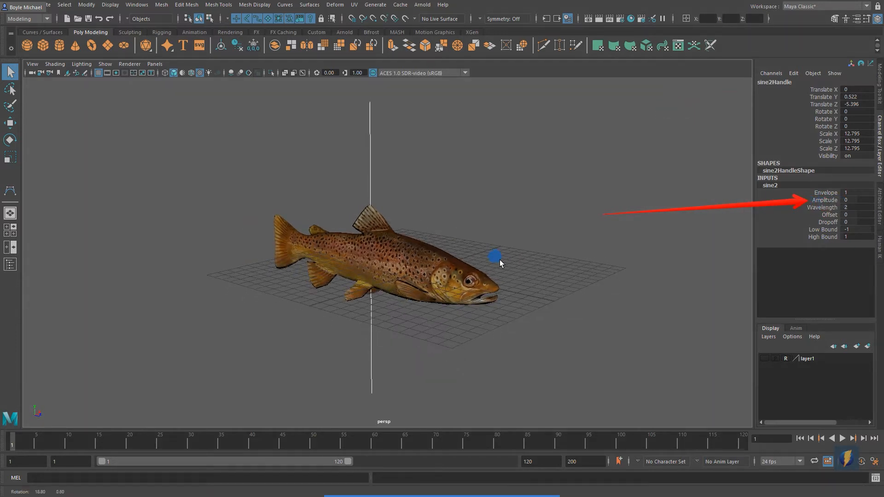
left_click(827, 200)
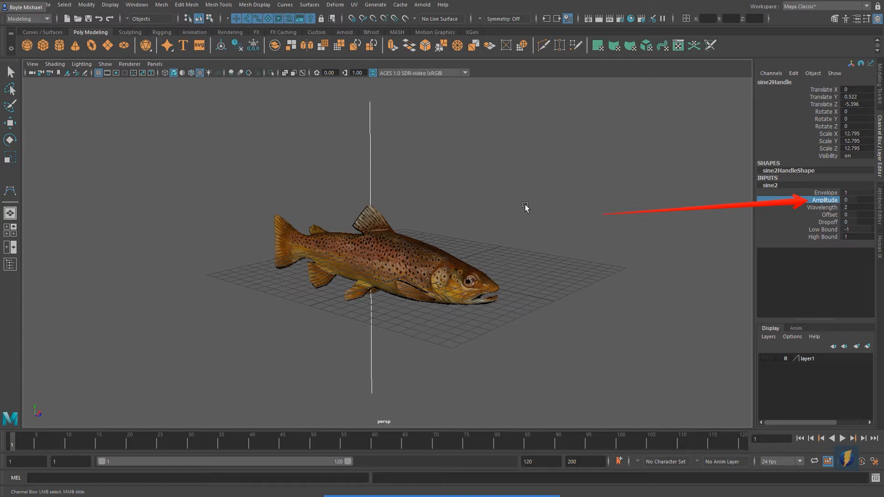
middle_click_drag(498, 203, 514, 206)
mouse_move(585, 233)
left_mouse_down("alt")
mouse_move(505, 227)
mouse_move(570, 228)
left_mouse_up("alt")
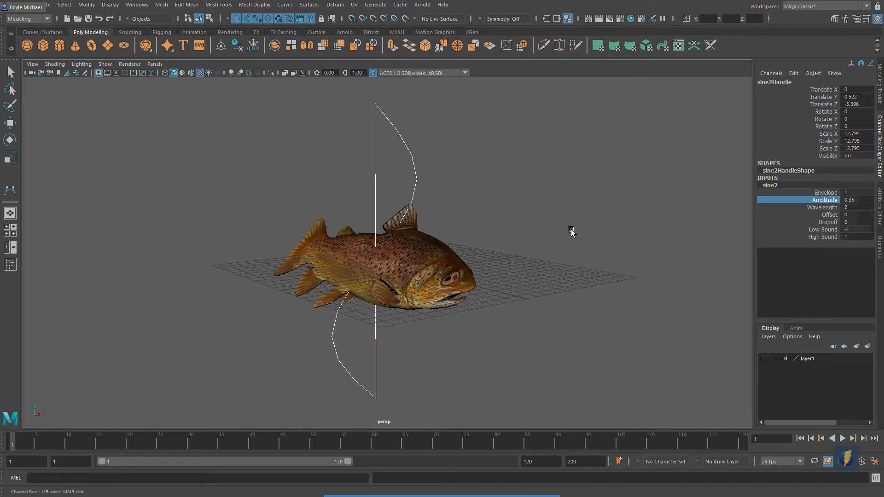
mouse_move(534, 244)
left_mouse_down("alt")
mouse_move(417, 239)
mouse_move(518, 230)
mouse_move(542, 249)
mouse_move(583, 232)
mouse_move(559, 239)
left_mouse_up("alt")
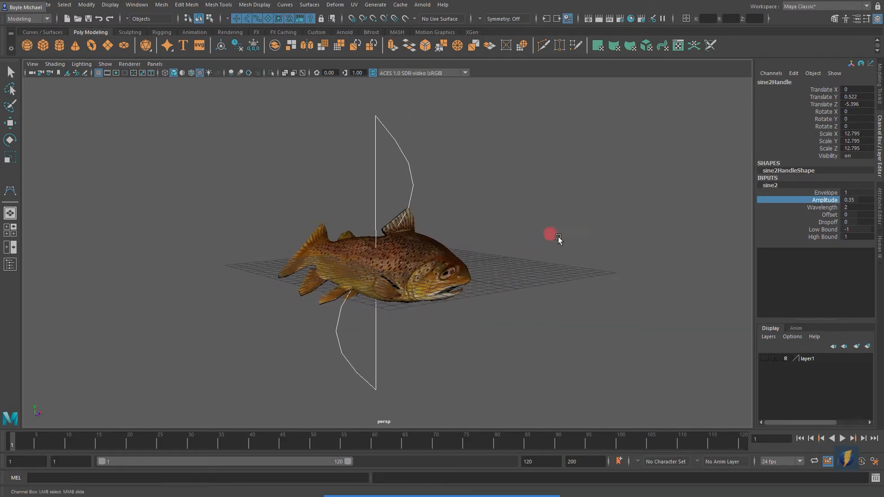
Try varying the sine deformer's Offset, and undo the change
left_click(821, 218)
middle_click_drag(558, 221, 607, 222)
key("ctrl+z")
Rotate the sine deformer handle along the trout's length by setting its Rotate X to 90
left_click_drag(605, 236, 653, 239, "alt")
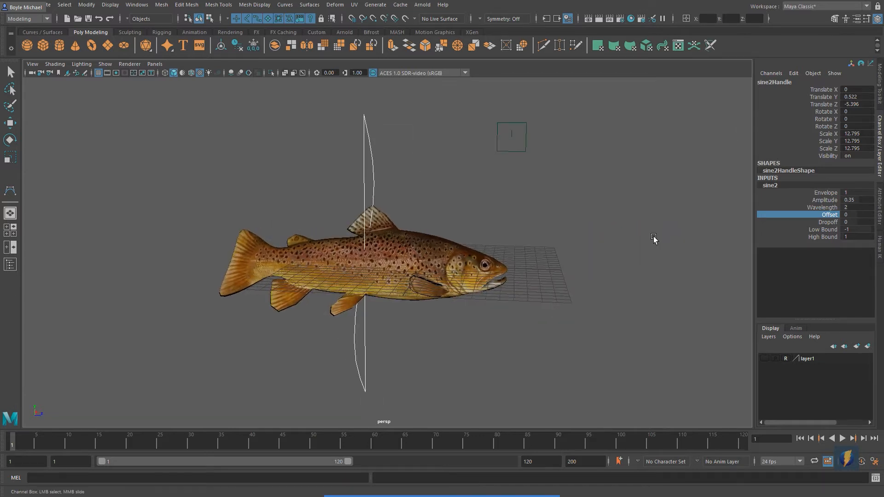
left_click(10, 139)
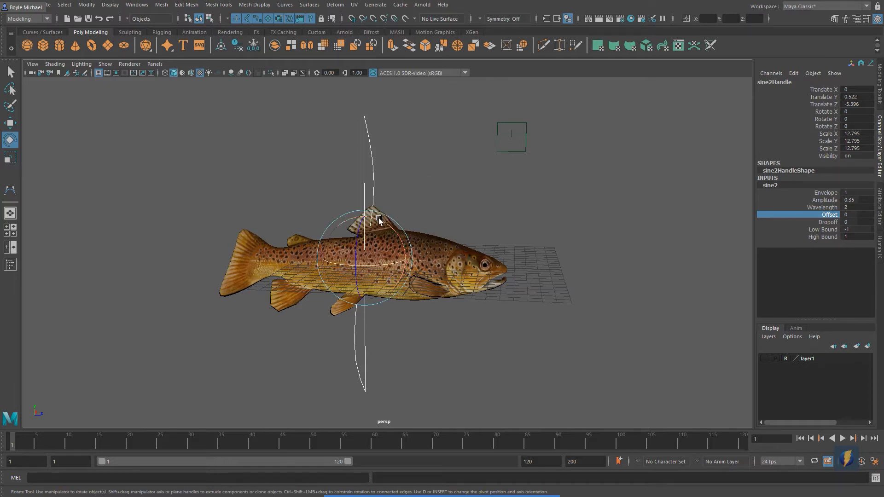
left_click_drag(377, 218, 417, 274)
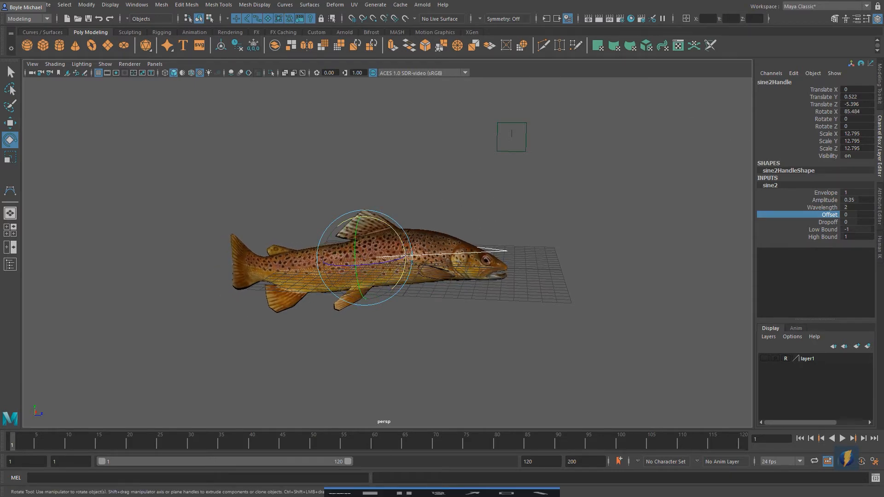
left_click(473, 479)
mouse_move(530, 266)
left_mouse_down()
mouse_move(595, 247)
mouse_move(808, 142)
mouse_move(839, 113)
left_mouse_up()
double_click(844, 112)
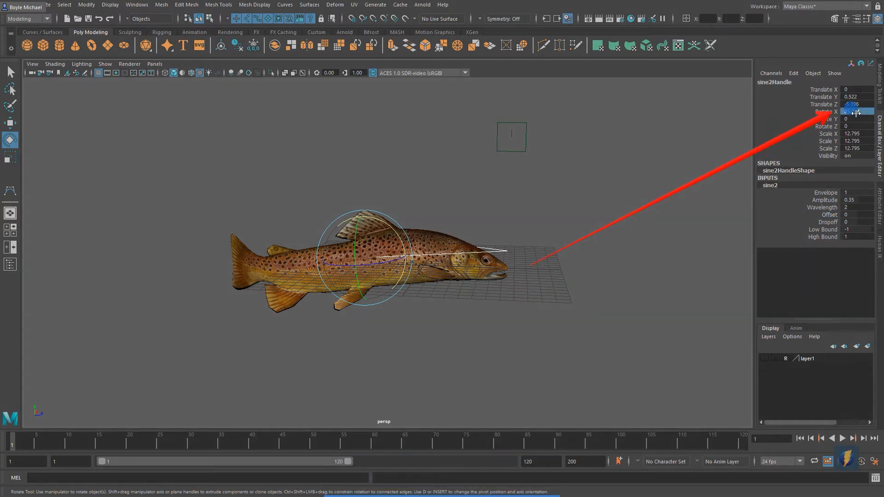
key("Return")
Preview the swimming wave by sweeping the sine deformer's Offset down to -10 and back up to 5.7
mouse_move(497, 233)
left_mouse_down("alt")
mouse_move(501, 219)
mouse_move(421, 236)
mouse_move(368, 219)
mouse_move(429, 219)
mouse_move(419, 225)
mouse_move(452, 245)
mouse_move(420, 251)
mouse_move(492, 244)
mouse_move(468, 244)
left_mouse_up("alt")
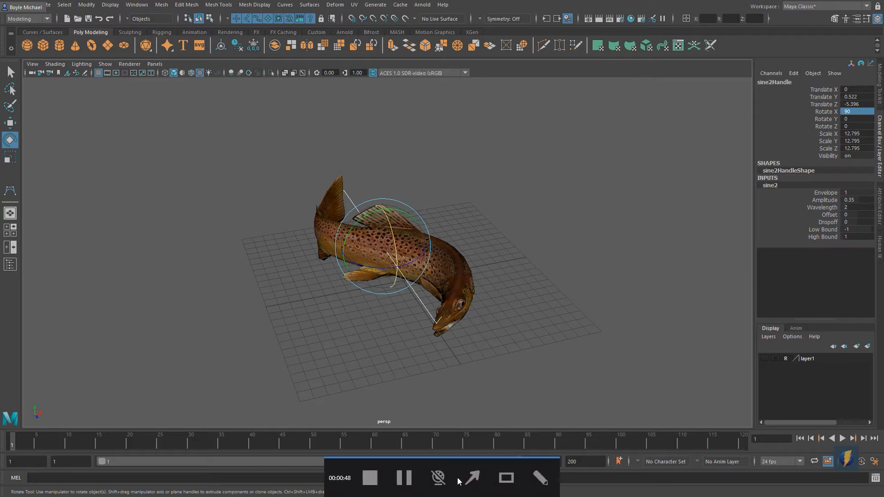
left_click(472, 487)
left_click_drag(530, 208, 803, 213)
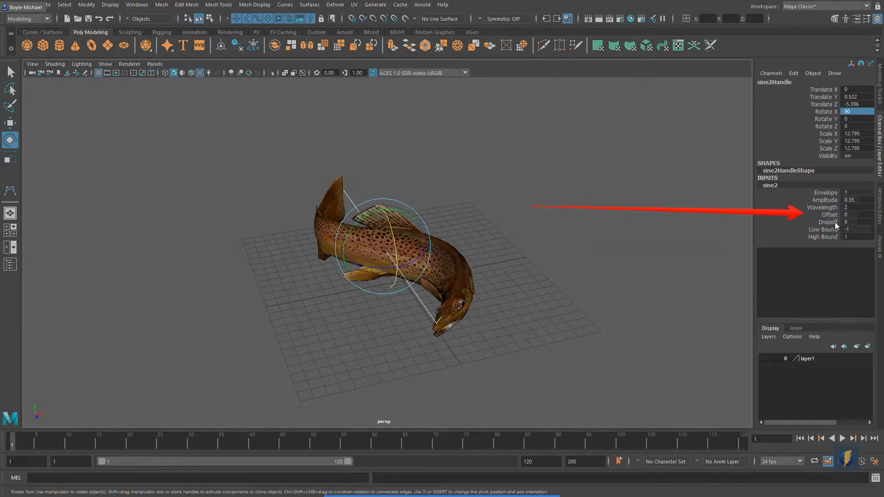
left_click(830, 214)
mouse_move(606, 207)
left_mouse_down("alt")
mouse_move(437, 253)
mouse_move(439, 241)
left_mouse_up("alt")
mouse_move(391, 235)
middle_mouse_down()
mouse_move(440, 235)
mouse_move(182, 236)
middle_mouse_up()
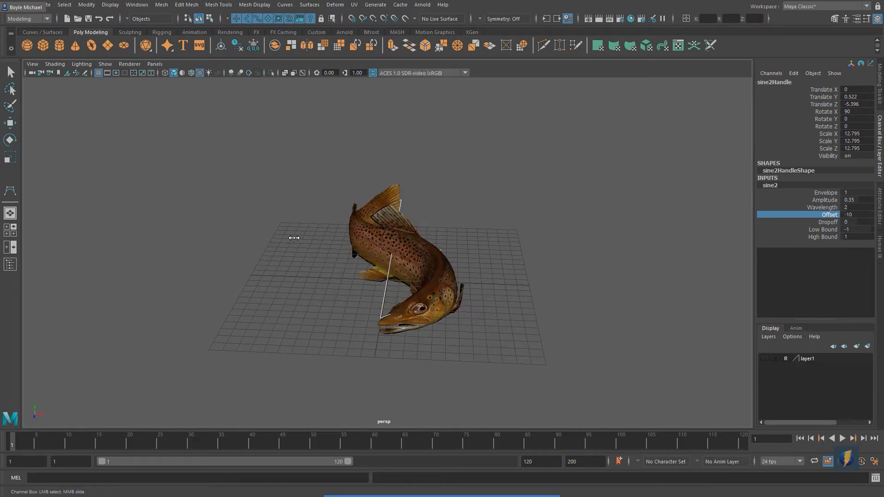
middle_click_drag(332, 237, 416, 243)
left_click_drag(422, 250, 452, 265, "alt")
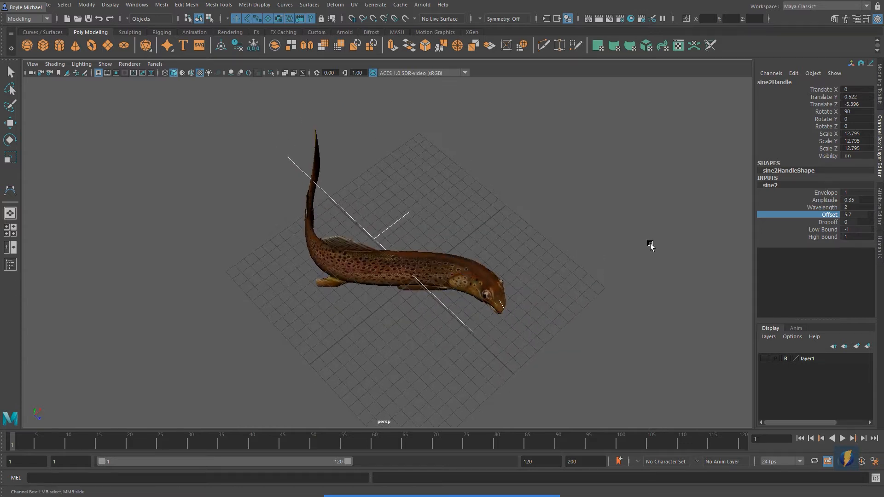
Reduce the sine deformer's Amplitude to 0.11 for a subtler body bend
left_click(474, 477)
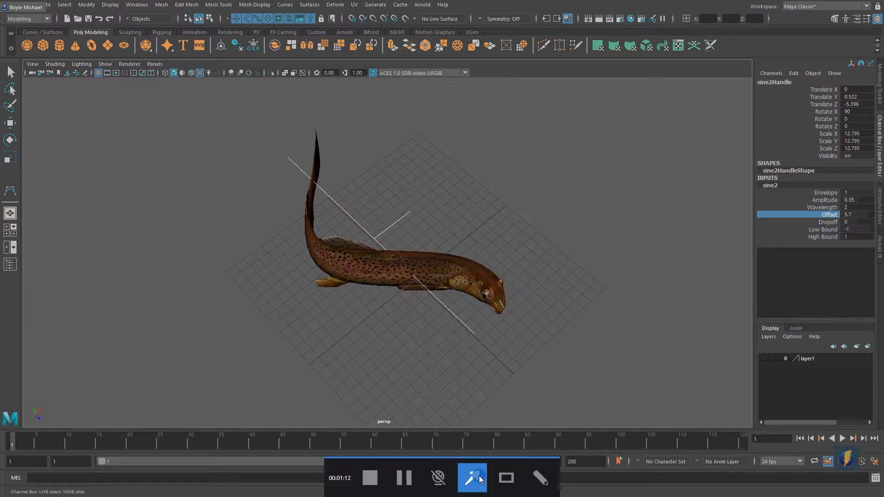
left_click_drag(591, 229, 810, 201)
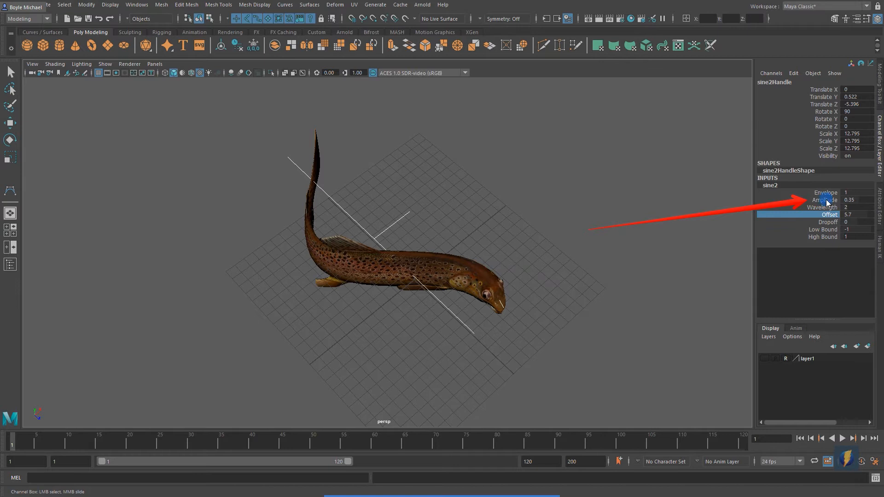
left_click(826, 200)
middle_click_drag(616, 185, 605, 186)
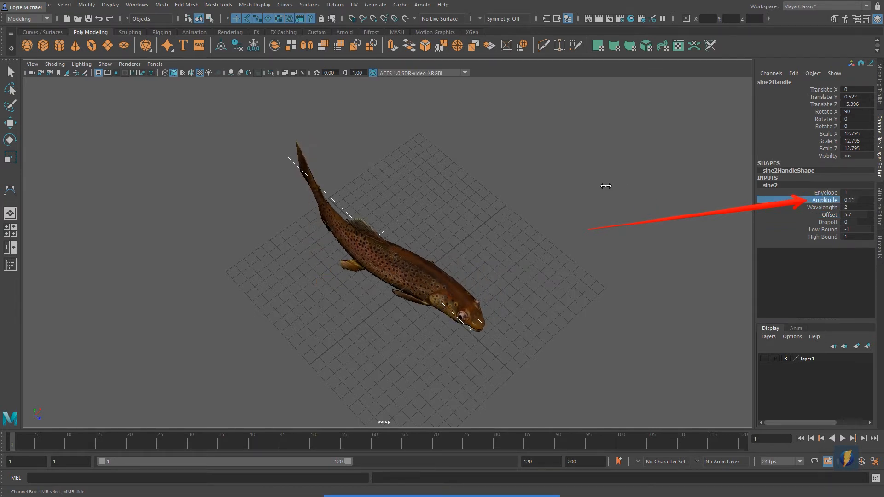
mouse_move(579, 206)
left_mouse_down("alt")
mouse_move(521, 205)
mouse_move(534, 173)
mouse_move(533, 190)
left_mouse_up("alt")
Sweep the sine deformer's Offset to -4.42 to preview the swim motion, and save the scene
left_click(799, 215)
left_click_drag(567, 232, 563, 221, "alt")
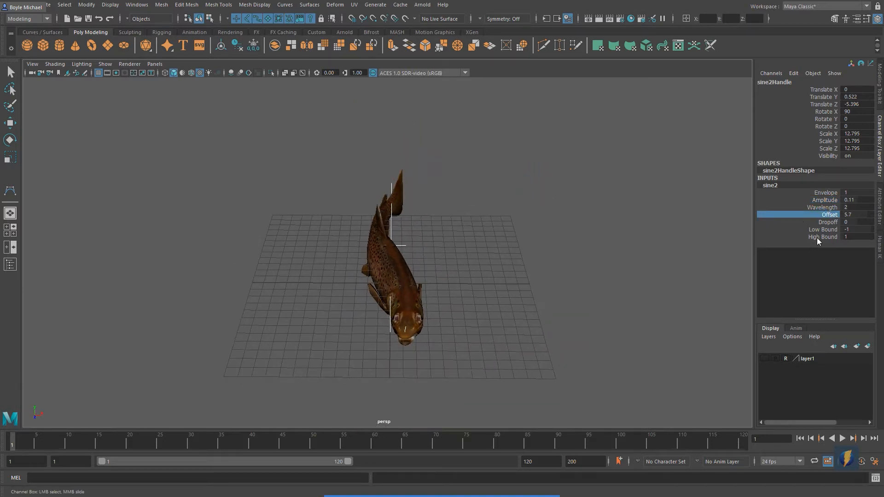
middle_click_drag(466, 233, 46, 240)
key("q")
key("ctrl+s")
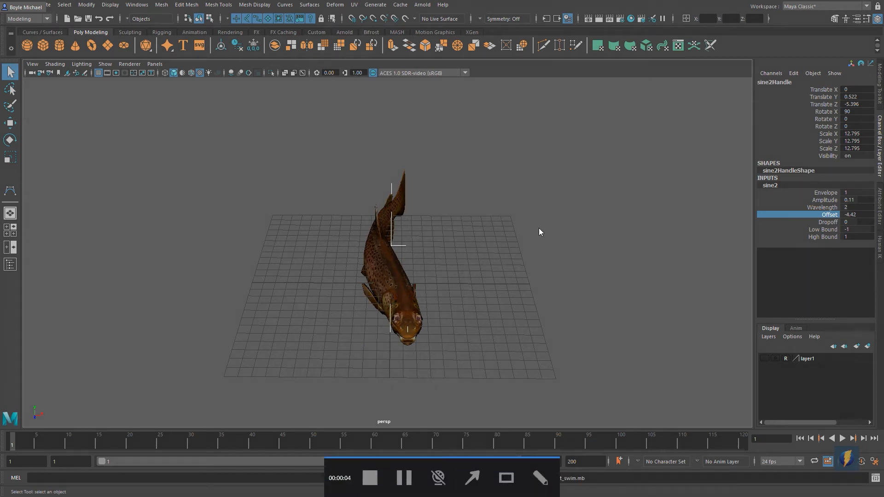
mouse_move(495, 222)
left_mouse_down()
mouse_move(733, 212)
mouse_move(757, 185)
mouse_move(833, 191)
mouse_move(821, 193)
mouse_move(828, 245)
mouse_move(828, 202)
mouse_move(828, 231)
left_mouse_up()
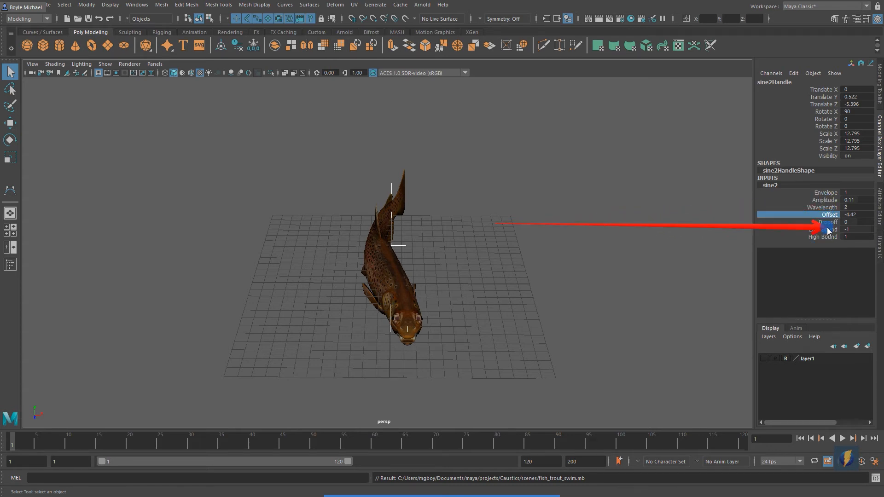
mouse_move(827, 230)
left_mouse_down()
mouse_move(593, 282)
mouse_move(631, 427)
mouse_move(559, 445)
mouse_move(30, 427)
mouse_move(23, 436)
left_mouse_up()
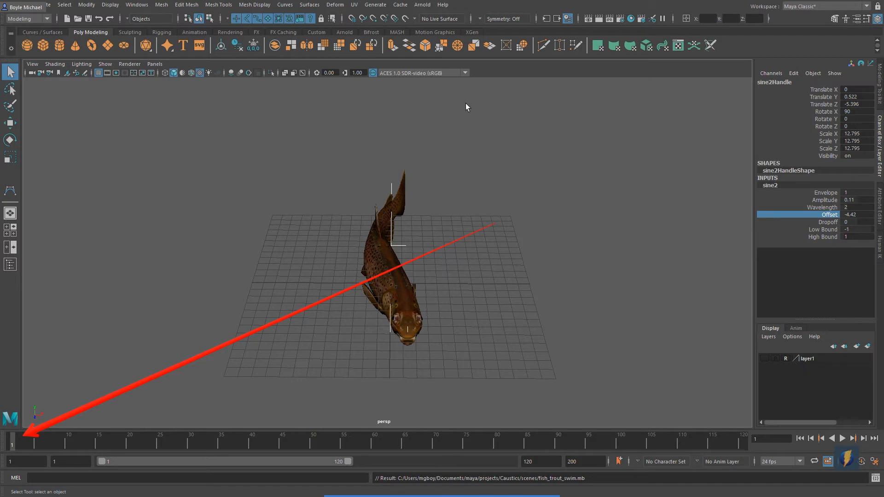
left_click(473, 479)
mouse_move(587, 327)
left_mouse_down()
mouse_move(733, 282)
mouse_move(769, 244)
mouse_move(818, 214)
left_mouse_up()
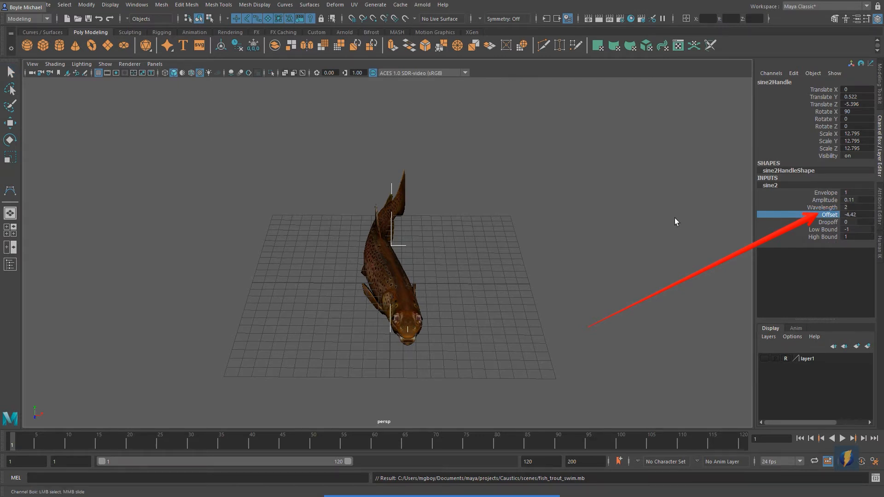
Set the sine deformer's Offset to -10 and key that channel at frame 1
middle_click_drag(675, 217, 572, 217)
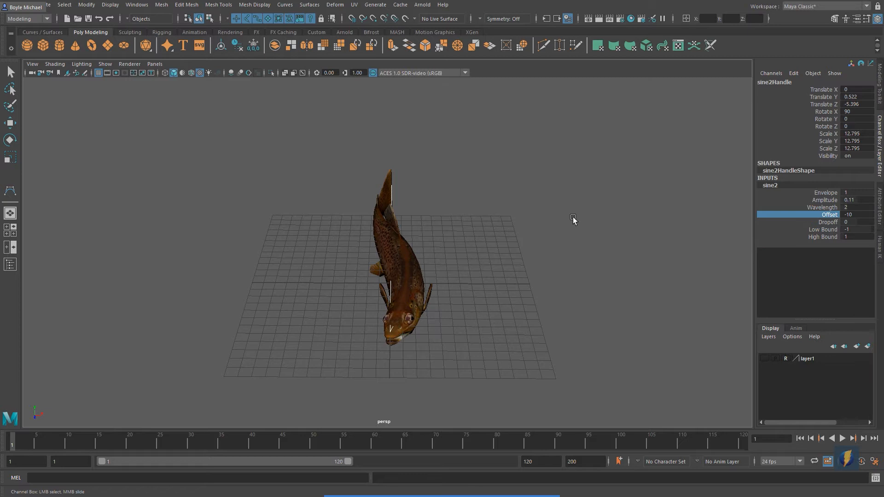
right_click(827, 217)
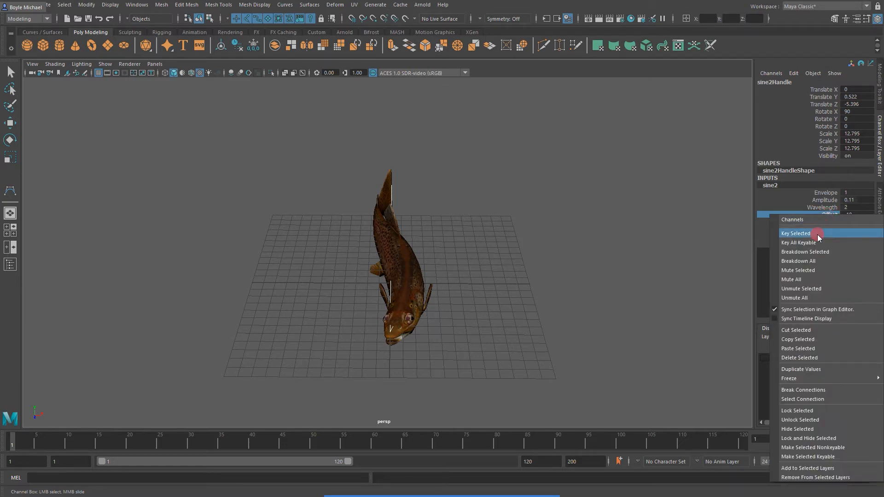
left_click(817, 234)
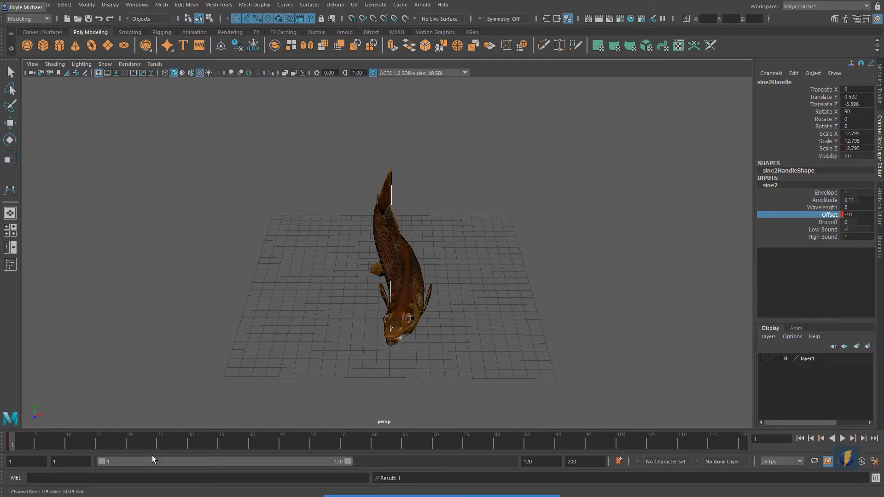
Set the sine deformer's Offset to 10 and key that channel at frame 120
left_click_drag(15, 441, 50, 442)
middle_click_drag(518, 223, 639, 227)
right_click(827, 215)
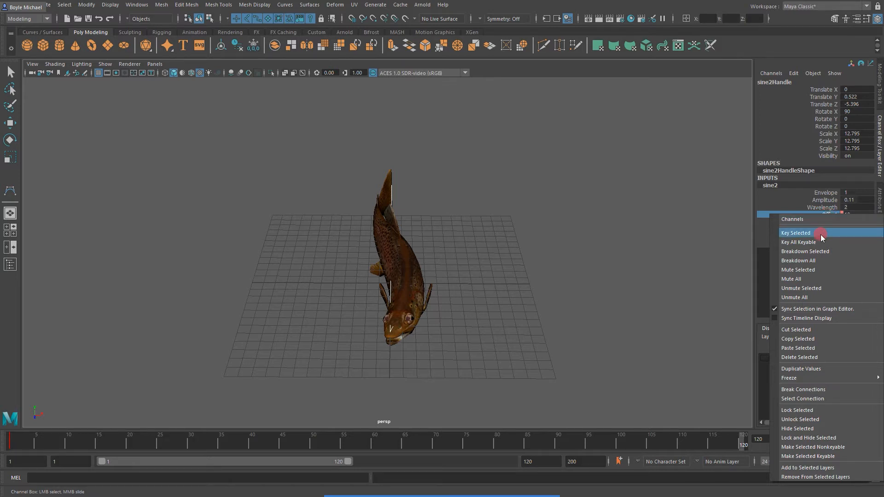
left_click(820, 234)
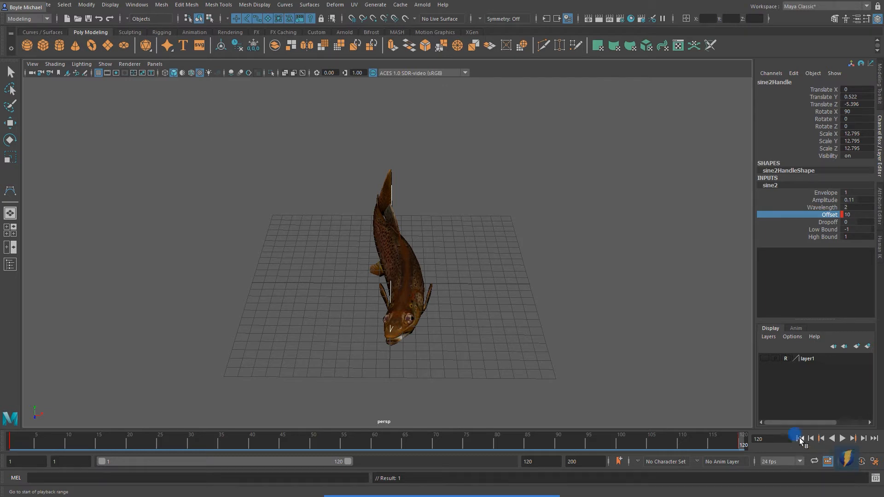
Play the swim animation from the start of the range twice to review the motion
left_click(799, 438)
left_click(842, 438)
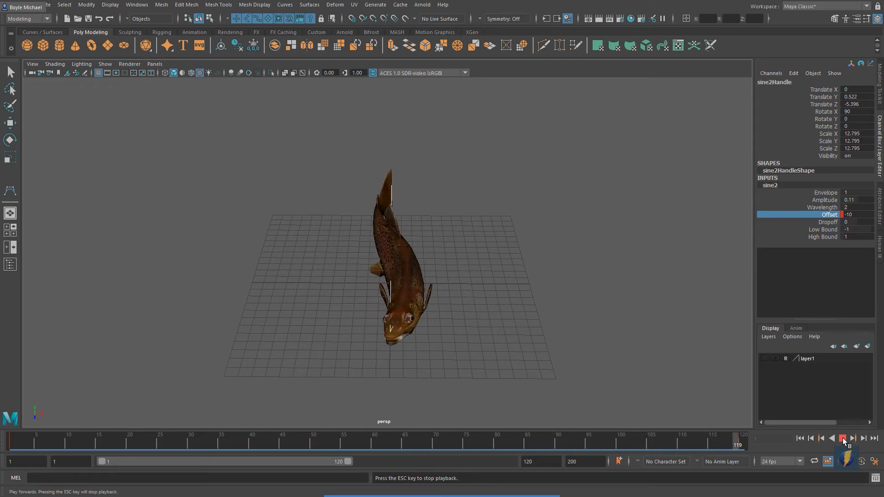
left_click(842, 438)
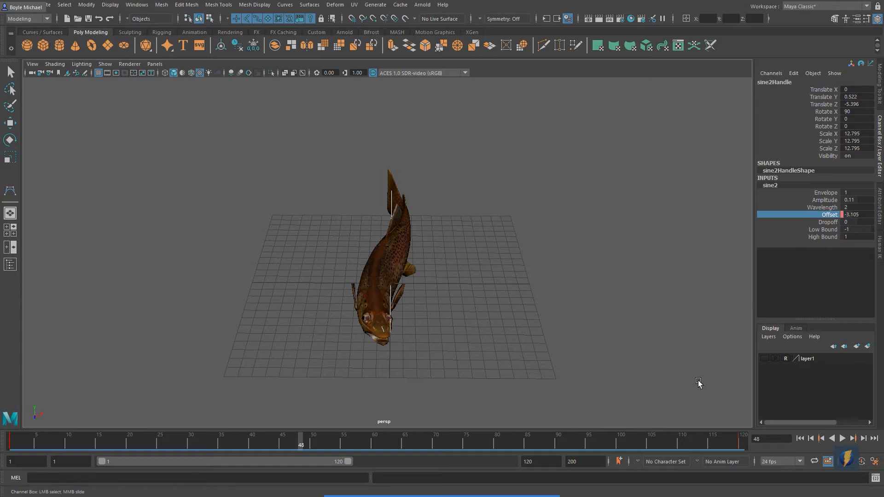
left_click(799, 438)
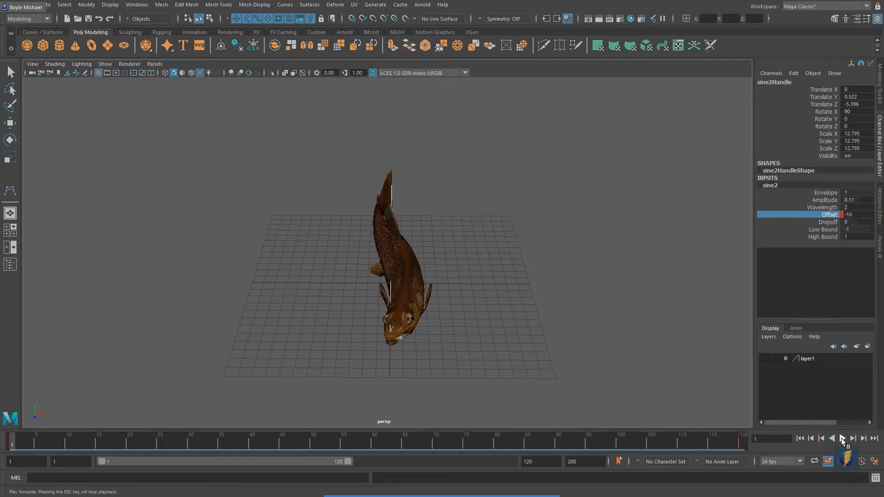
left_click(842, 439)
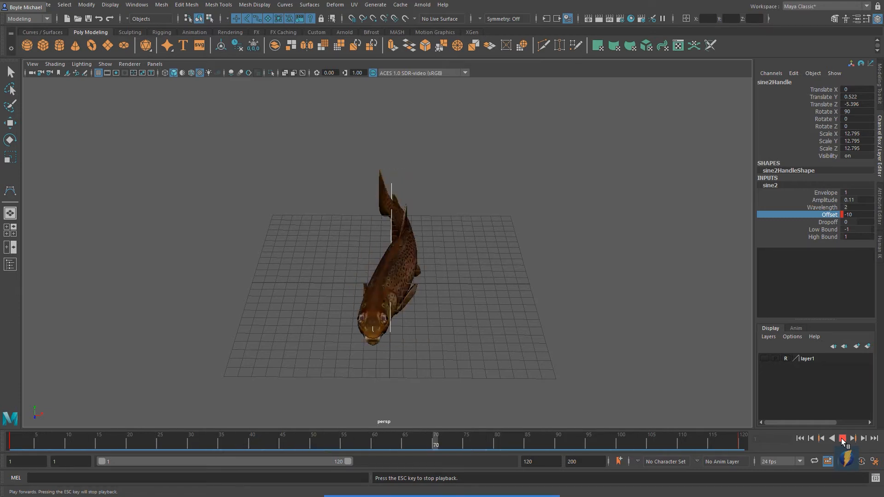
left_click(843, 441)
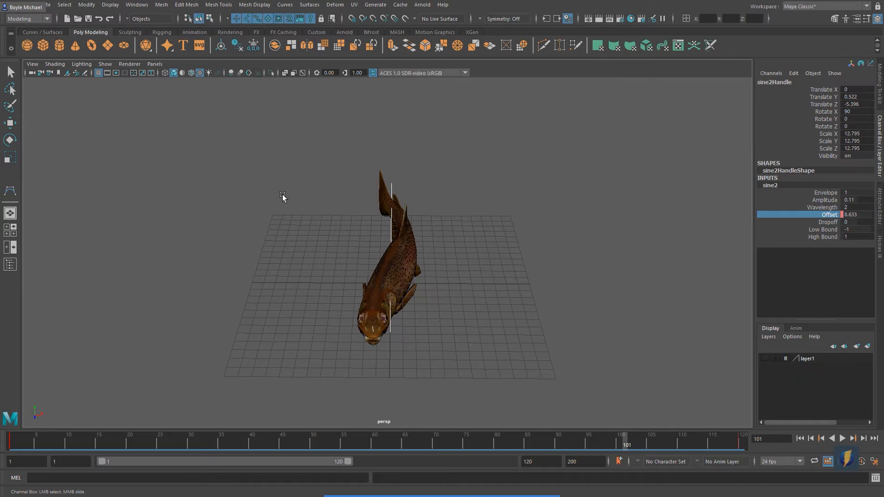
Open the Graph Editor and enlarge it to show the Offset animation curve
left_click(137, 5)
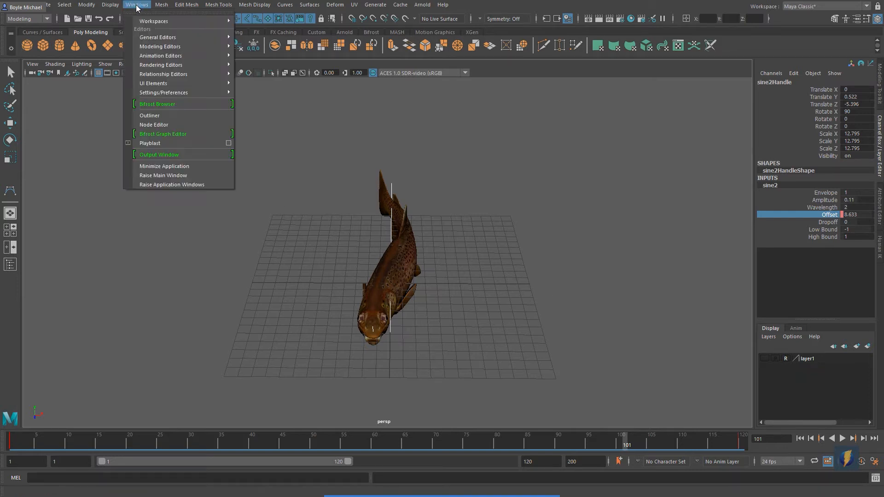
mouse_move(144, 57)
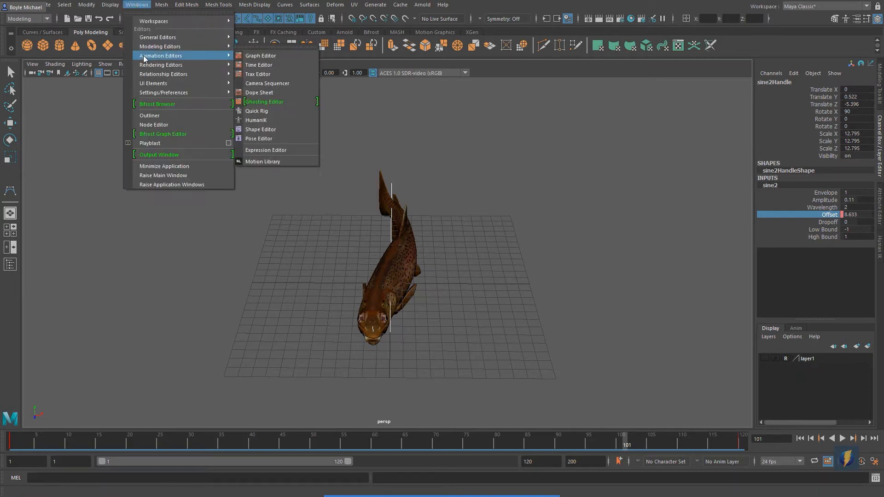
left_click(261, 56)
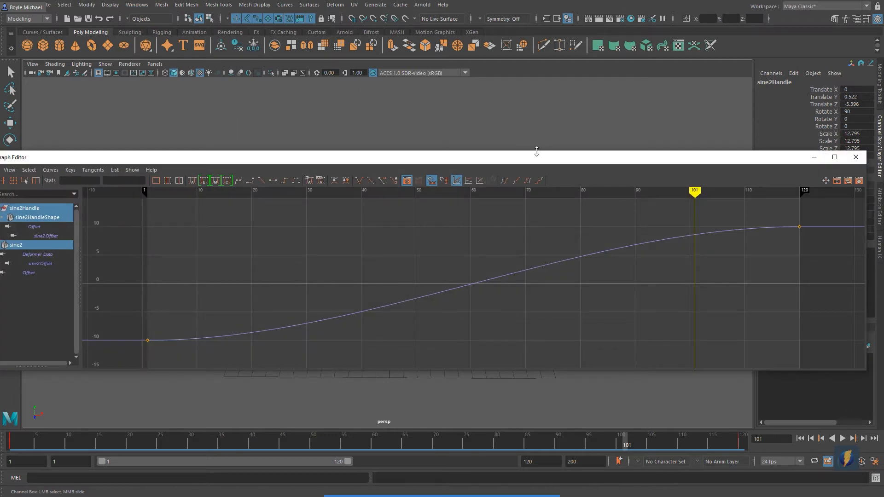
left_click_drag(535, 153, 535, 64)
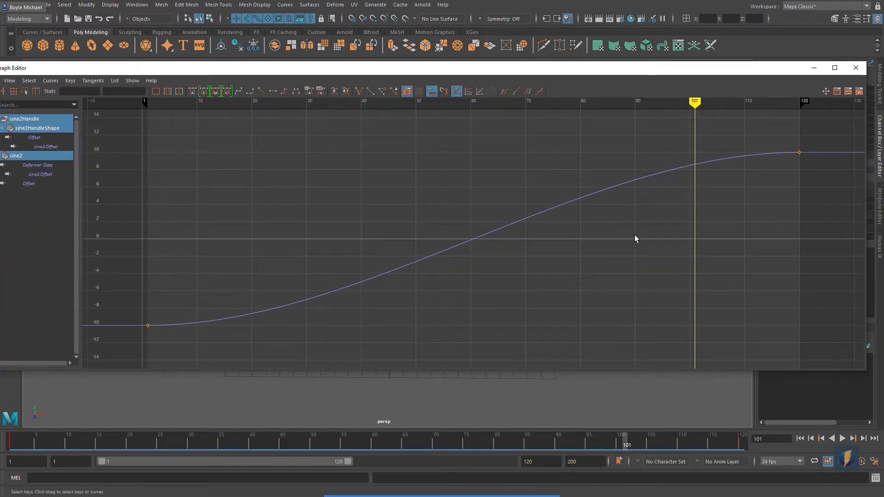
left_click(469, 482)
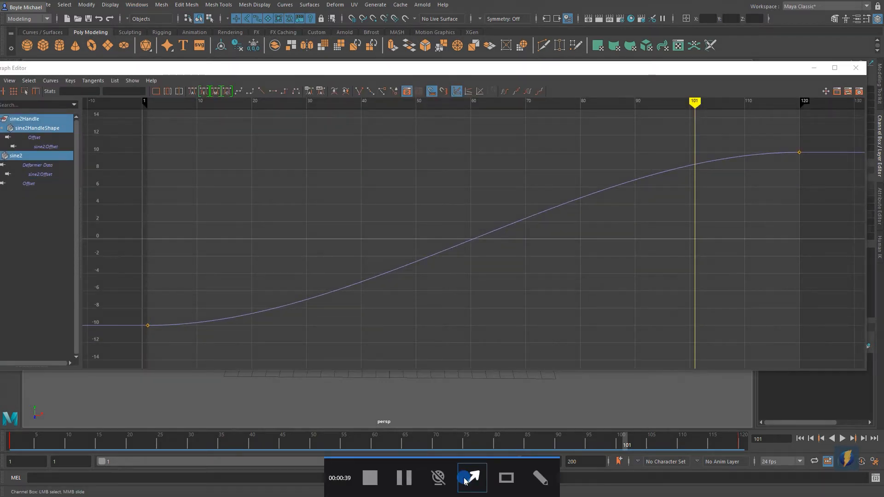
mouse_move(288, 154)
left_mouse_down()
mouse_move(153, 302)
mouse_move(148, 321)
mouse_move(212, 322)
mouse_move(378, 280)
mouse_move(562, 199)
mouse_move(679, 164)
mouse_move(778, 155)
mouse_move(701, 165)
mouse_move(723, 156)
mouse_move(109, 296)
mouse_move(229, 320)
mouse_move(517, 156)
mouse_move(592, 193)
mouse_move(776, 162)
mouse_move(166, 319)
mouse_move(402, 228)
mouse_move(713, 149)
mouse_move(556, 164)
mouse_move(126, 242)
mouse_move(141, 327)
mouse_move(720, 134)
mouse_move(592, 164)
mouse_move(489, 174)
left_mouse_up()
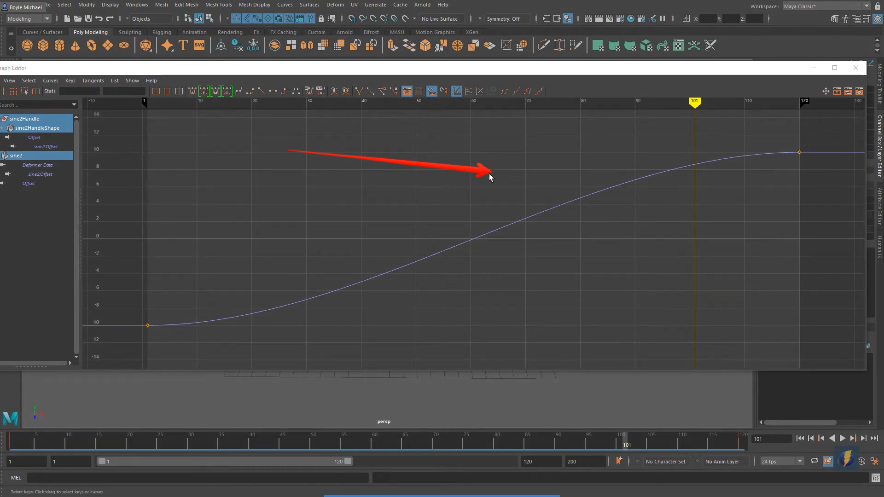
Select the whole Offset curve with both keys and apply linear tangents to it
left_click_drag(391, 217, 434, 299)
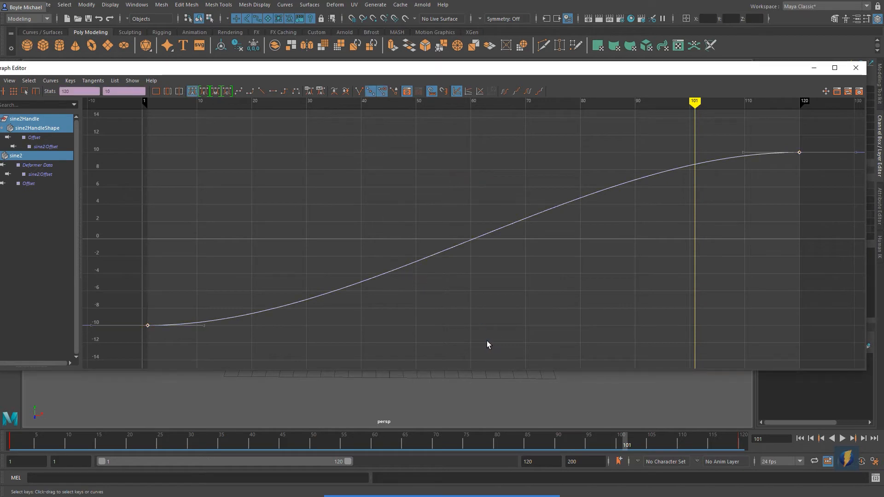
mouse_move(437, 481)
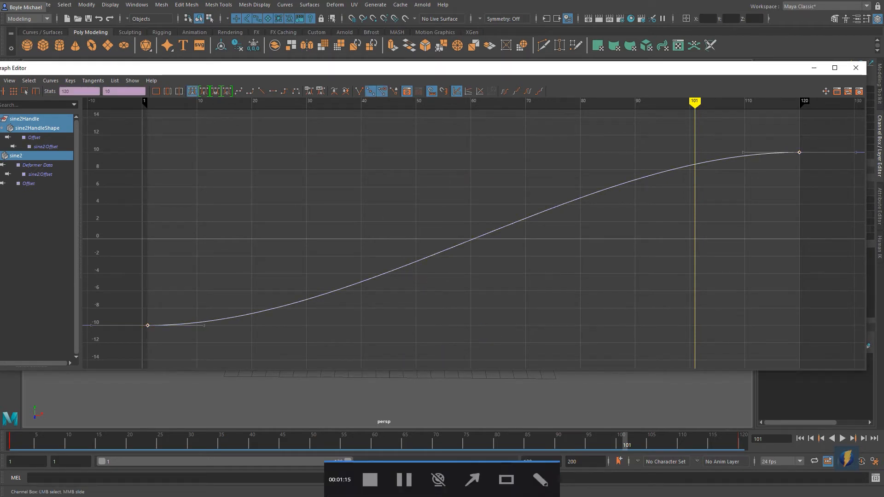
left_click(471, 478)
left_click_drag(326, 281, 265, 102)
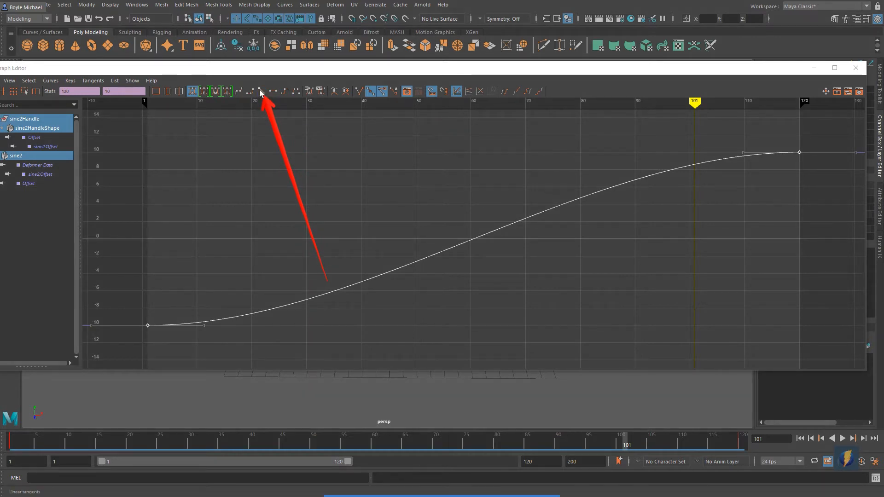
left_click(261, 91)
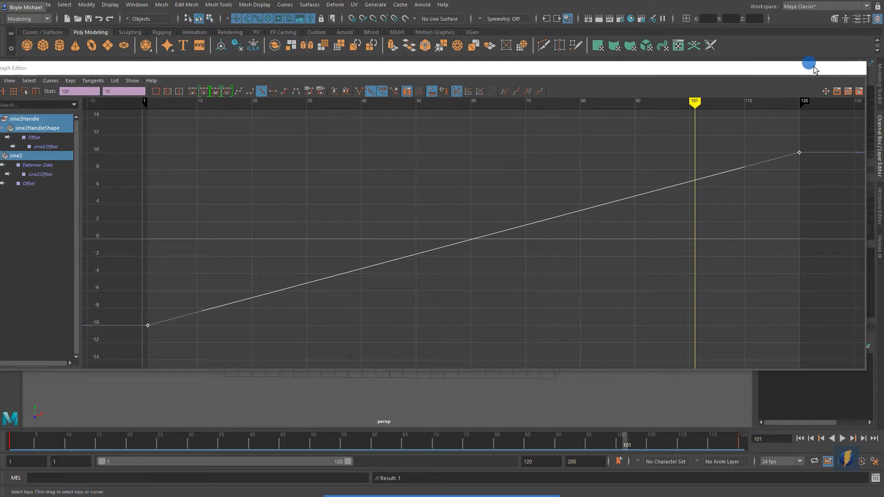
Minimize the Graph Editor and review the swim animation by playing it from frame 1 and scrubbing the timeline
left_click(813, 67)
left_click(799, 438)
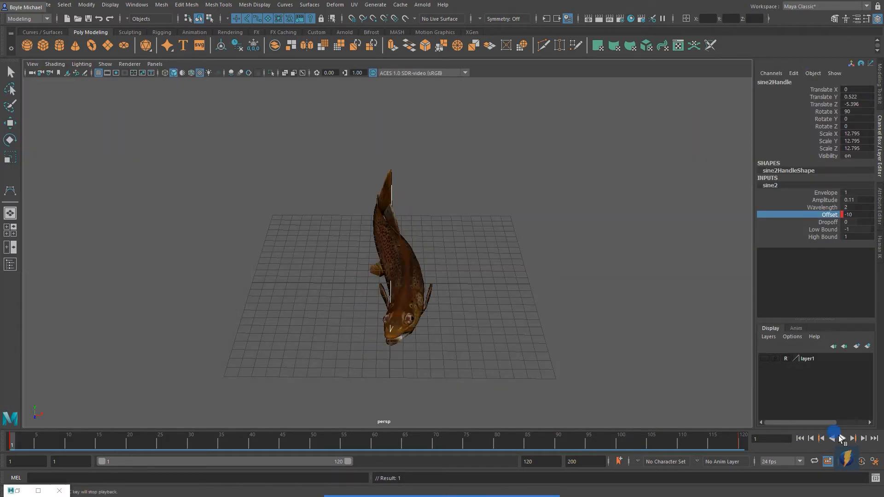
left_click(842, 438)
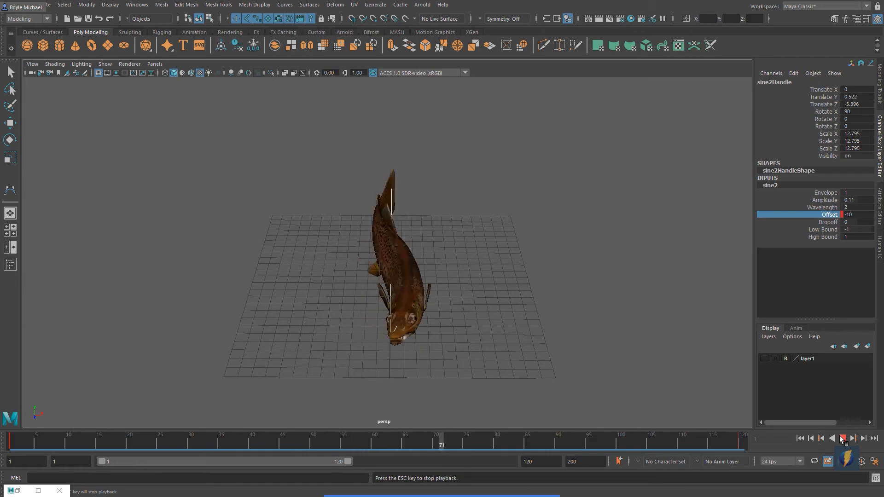
left_click(841, 438)
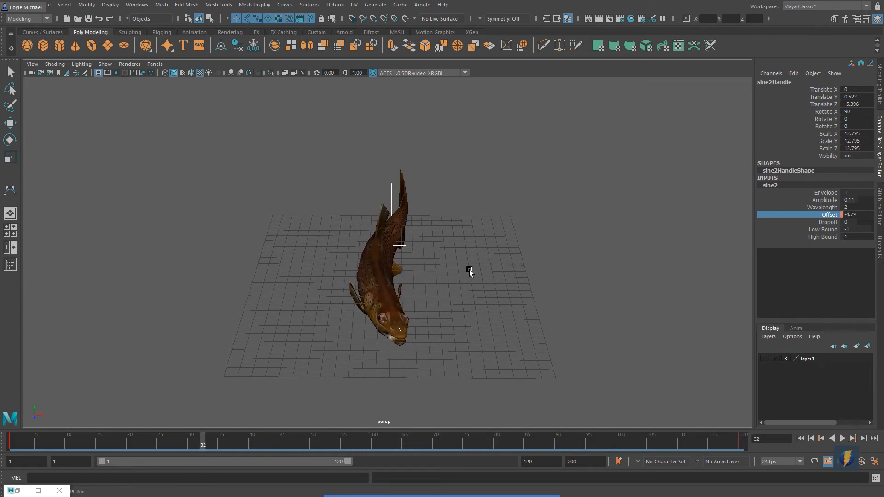
left_click_drag(683, 441, 11, 441)
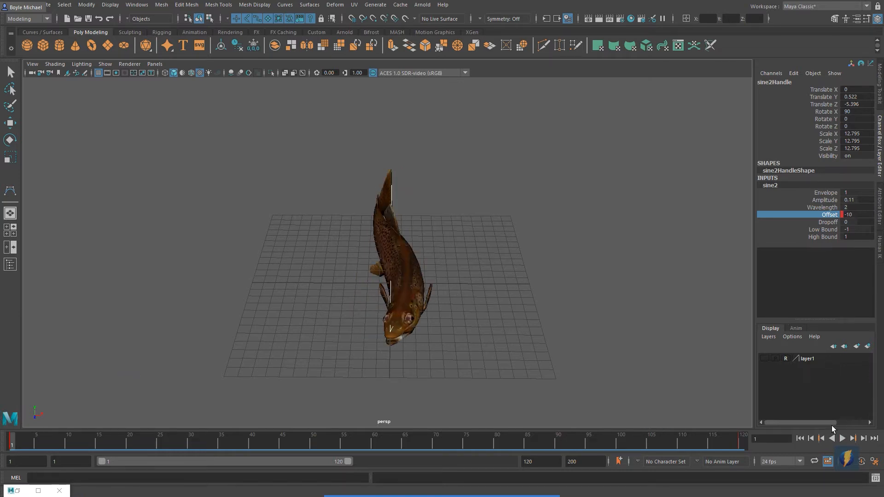
left_click(842, 438)
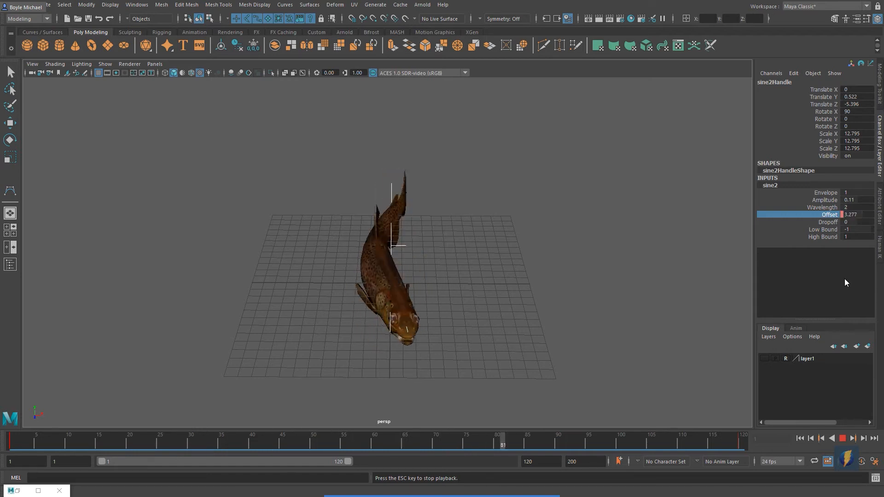
Try a Wavelength of 4 on the sine deformer while the animation plays, and stop playback
left_click(828, 200)
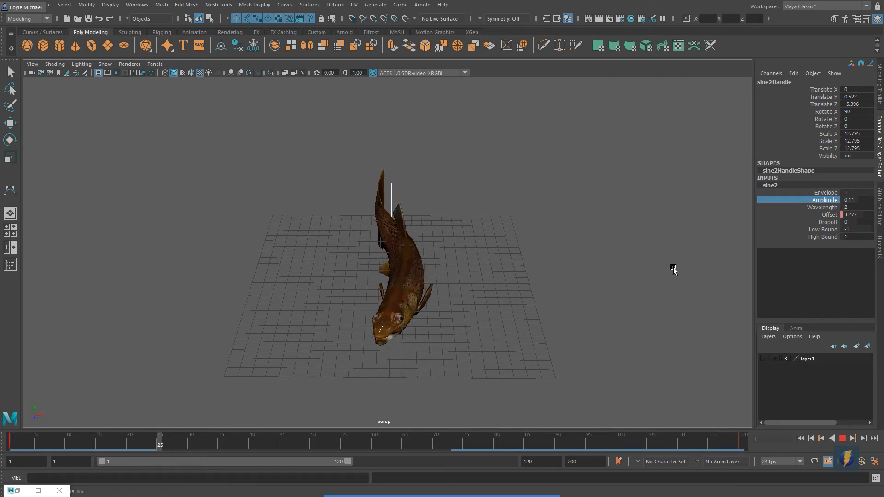
mouse_move(463, 486)
left_click_drag(601, 271, 698, 252)
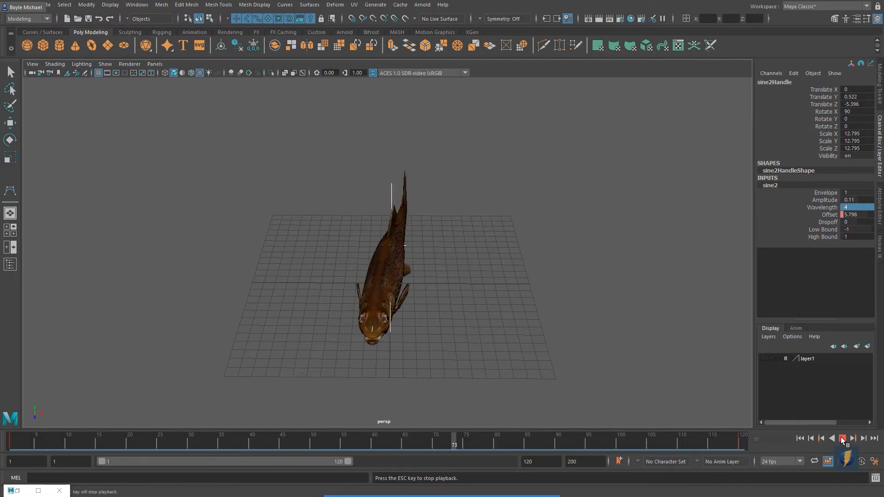
left_click(842, 438)
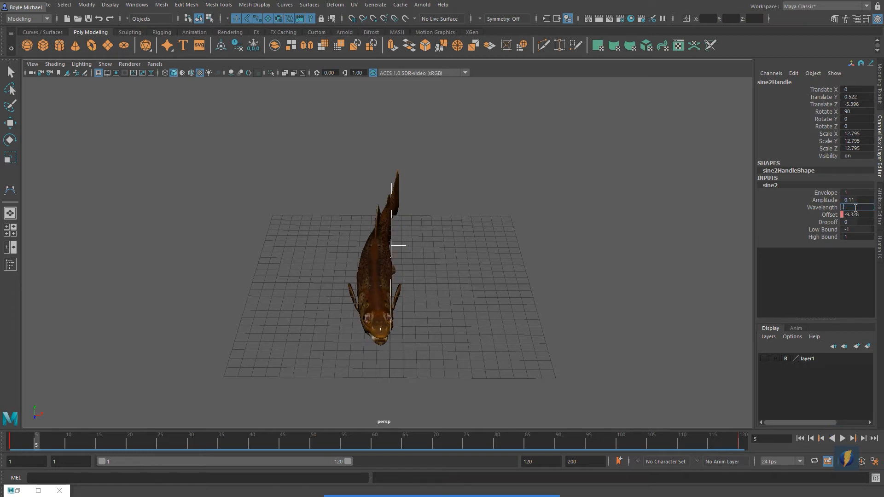
Try a Wavelength of 0.5 on the sine deformer and preview the tighter wave with playback and scrubbing
left_click(855, 208)
type(".5")
key("Return")
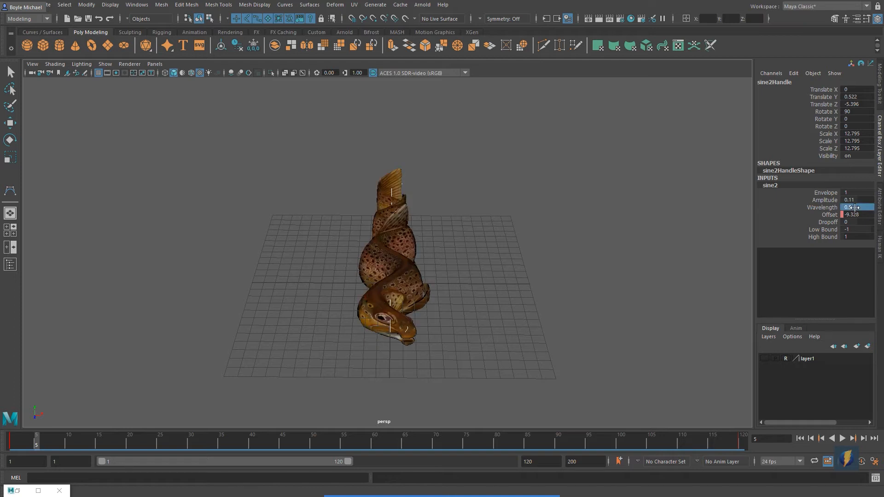
left_click(842, 438)
left_click(843, 438)
left_click_drag(505, 295, 393, 350, "alt")
mouse_move(302, 445)
left_mouse_down()
mouse_move(413, 445)
mouse_move(338, 441)
left_mouse_up()
left_click_drag(533, 240, 469, 240, "alt")
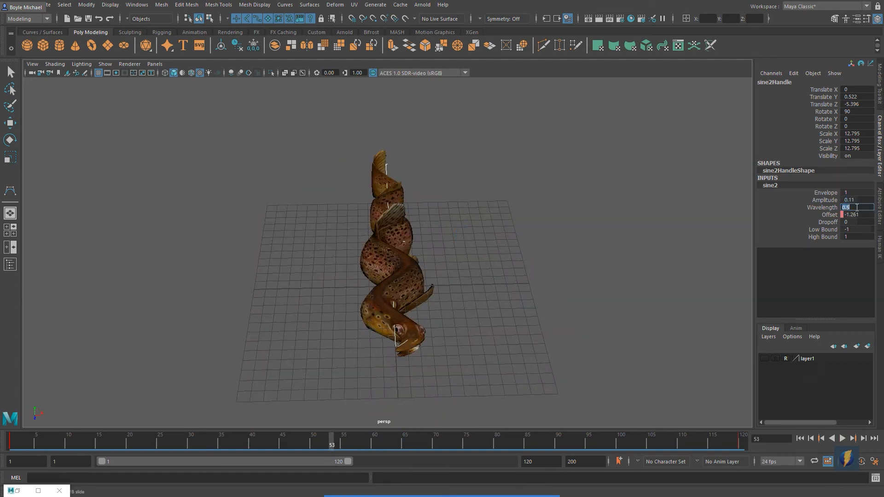
Set the sine deformer's Wavelength to 3 and play the swim animation from an angled view
key("Return")
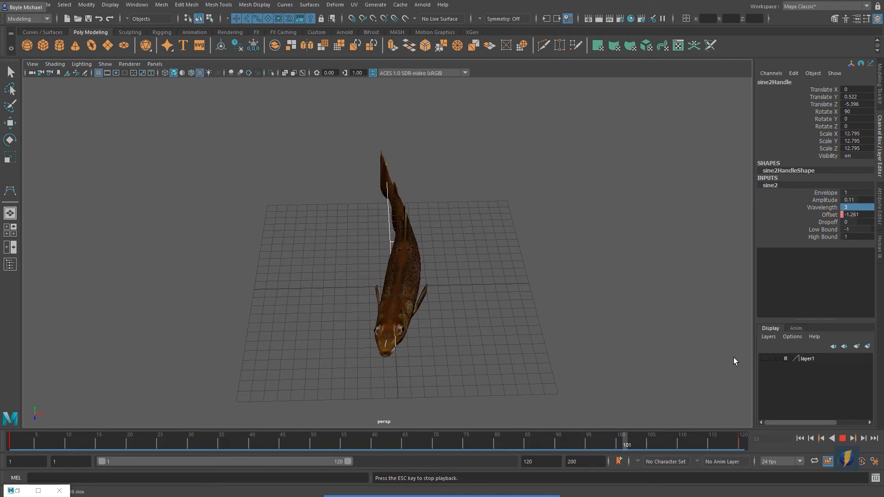
left_click_drag(476, 303, 509, 292, "alt")
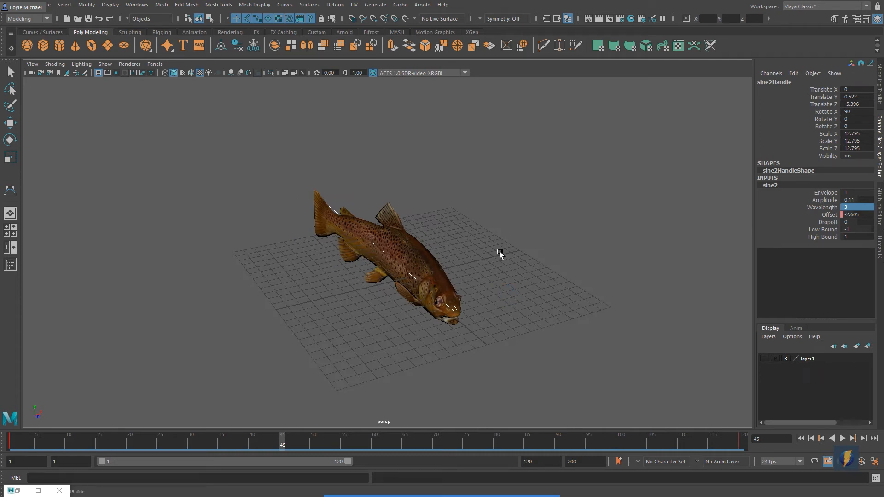
left_click_drag(586, 184, 705, 137, "alt")
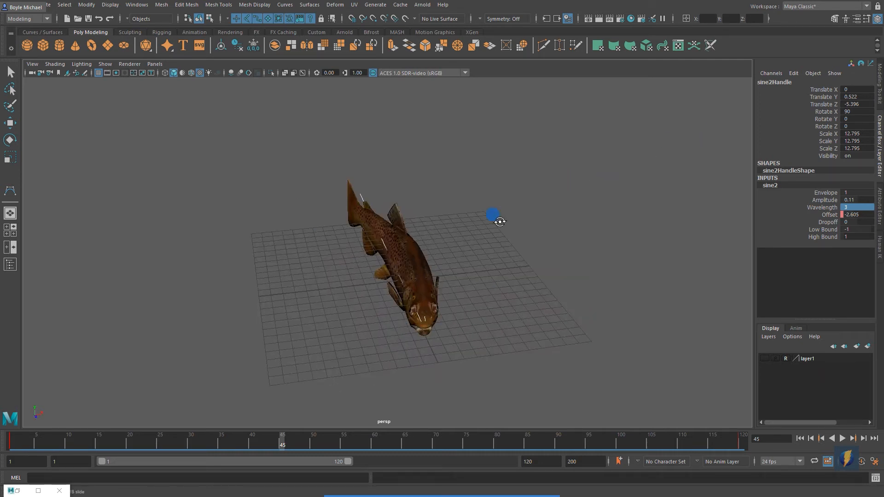
left_click_drag(500, 222, 637, 161, "alt")
left_click_drag(493, 232, 513, 239, "alt")
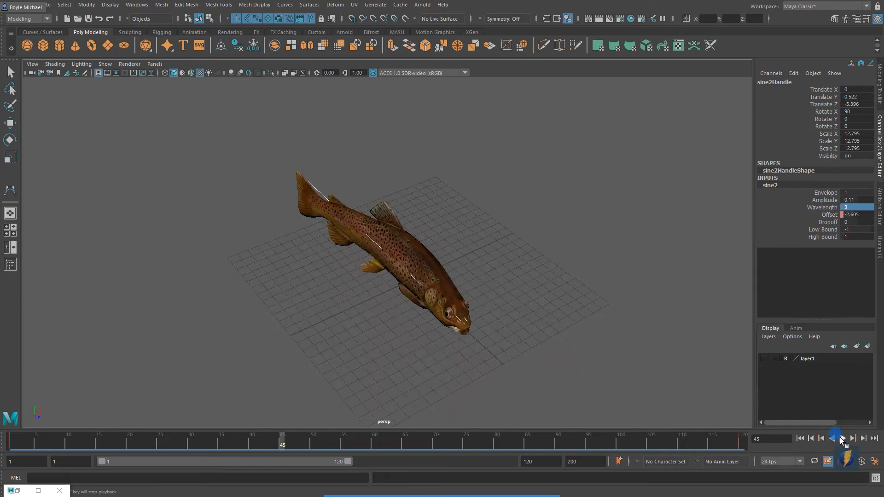
left_click(840, 439)
Open the Outliner, place it beside the trout and stop playback to view the scene's objects
left_click(10, 264)
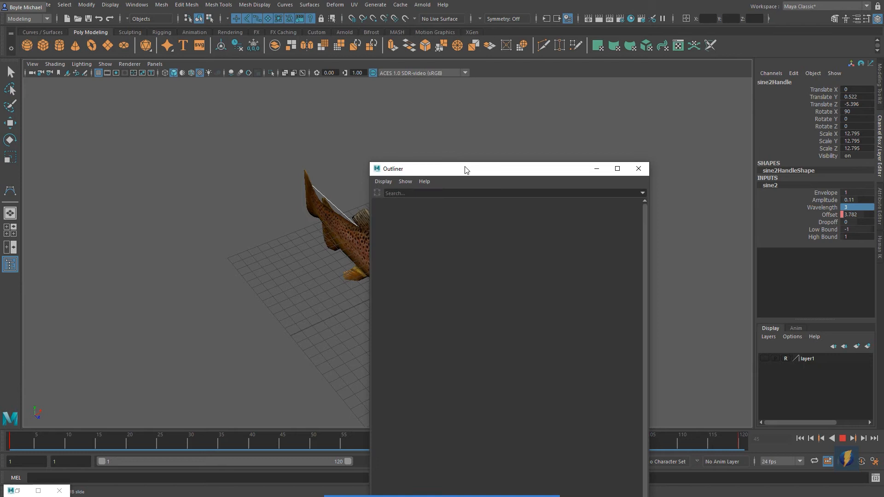
left_click_drag(457, 171, 614, 100)
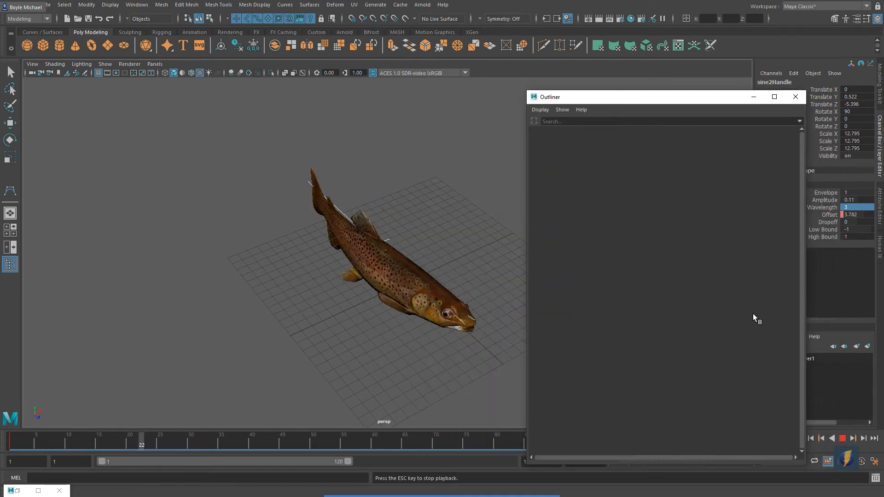
left_click(842, 435)
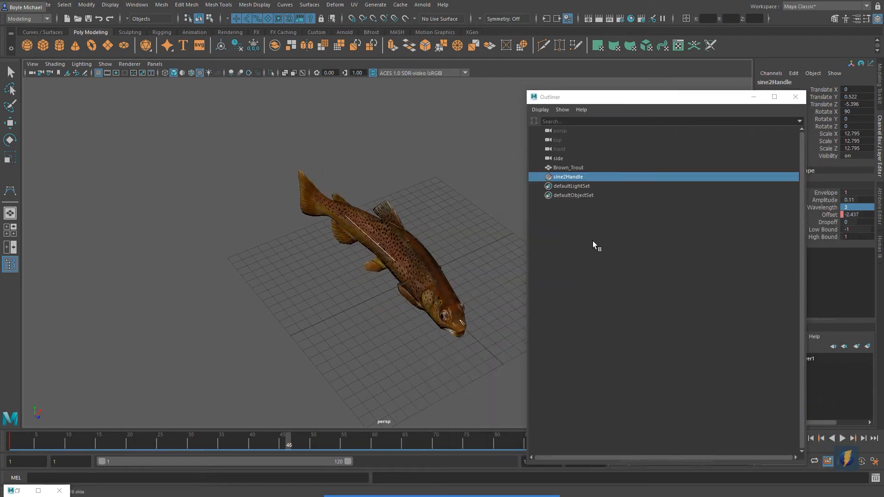
mouse_move(360, 225)
left_mouse_down("alt")
mouse_move(312, 223)
mouse_move(367, 227)
mouse_move(517, 292)
mouse_move(525, 219)
left_mouse_up("alt")
mouse_move(492, 493)
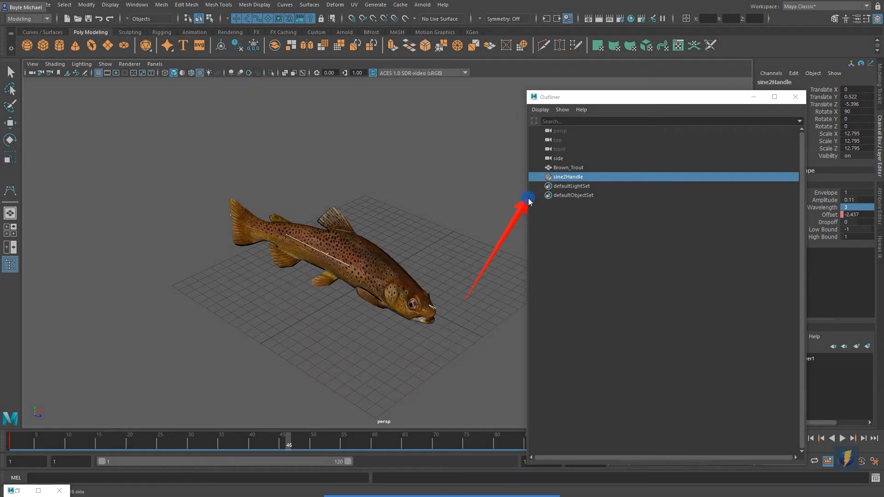
Minimize the Outliner and try moving the sine handle sideways and vertically off the trout, undoing the moves
left_click(755, 97)
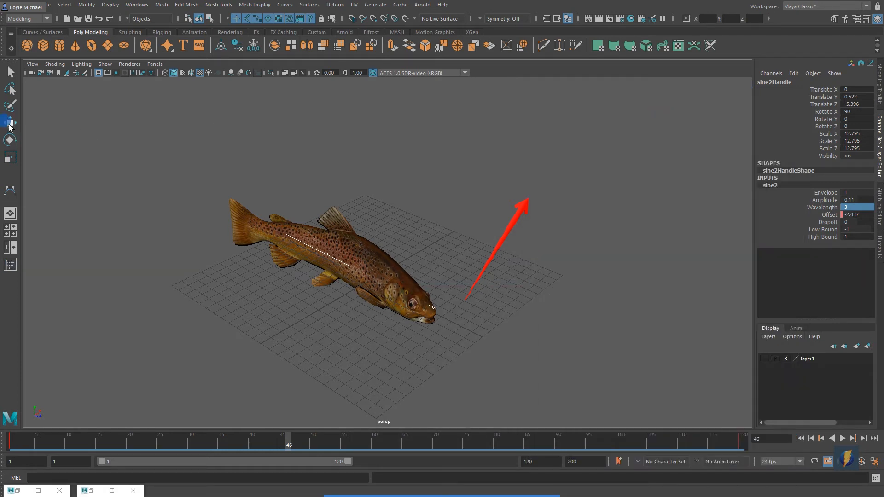
mouse_move(403, 184)
left_mouse_down("alt")
mouse_move(366, 212)
mouse_move(412, 212)
left_mouse_up("alt")
left_click_drag(570, 211, 380, 211)
left_click_drag(473, 210, 487, 209)
key("ctrl+z")
left_click_drag(406, 241, 493, 201, "alt")
left_click_drag(331, 224, 328, 107)
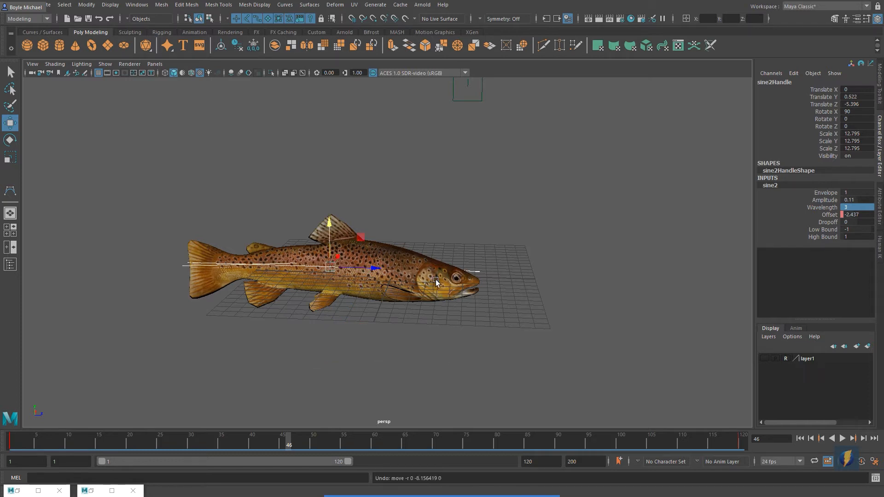
Try playing the animation with the sine handle moved to about -31 in Translate Z, and undo the move
left_click_drag(367, 267, 86, 304)
left_click_drag(476, 264, 608, 350, "alt")
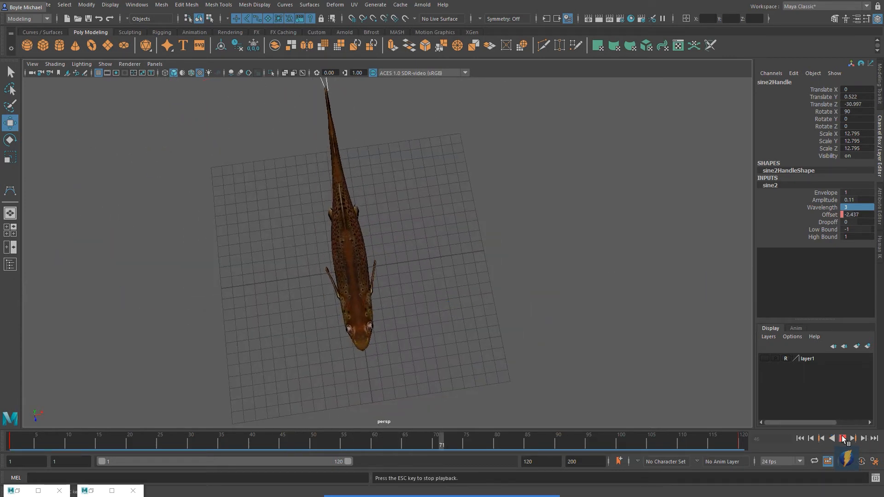
left_click(736, 399)
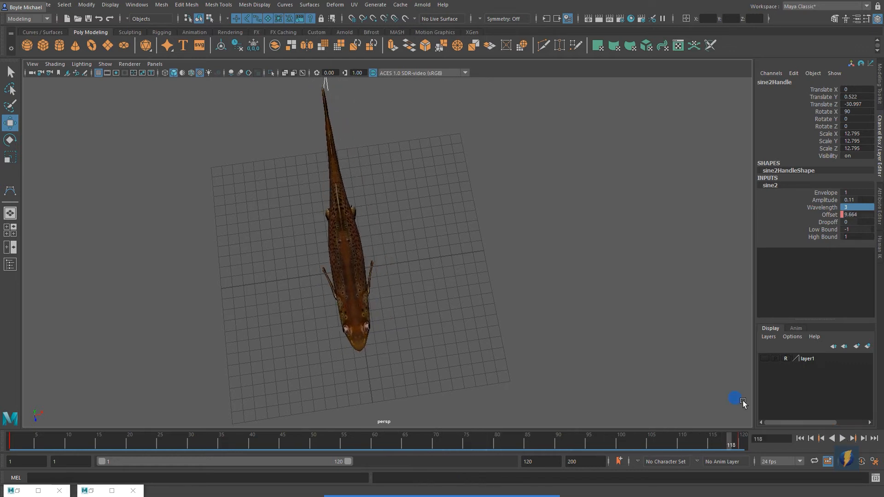
left_click_drag(447, 319, 592, 321, "alt")
key("ctrl+z")
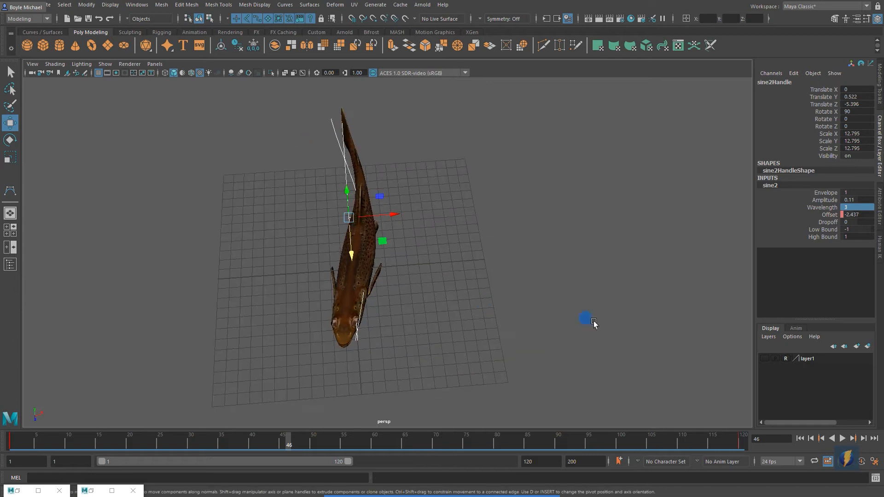
Play the swim animation with the sine handle back on the trout, and stop playback
left_click(841, 439)
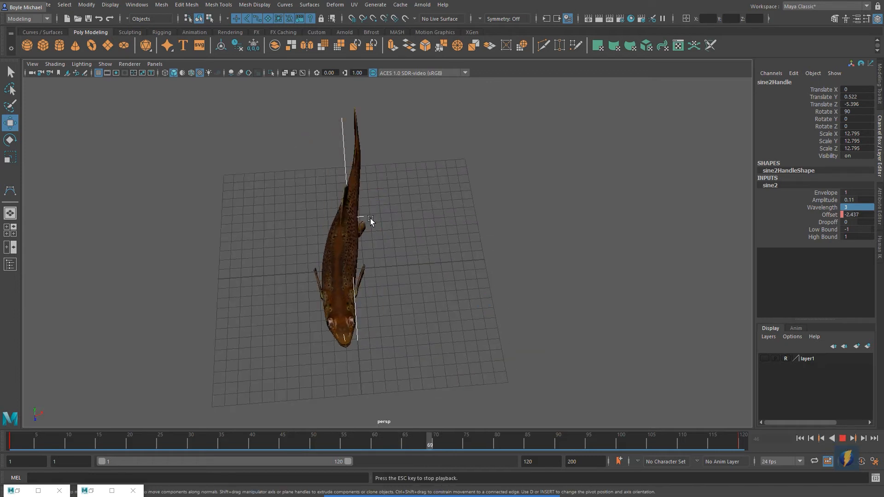
left_click(842, 438)
left_click_drag(647, 369, 467, 309, "alt")
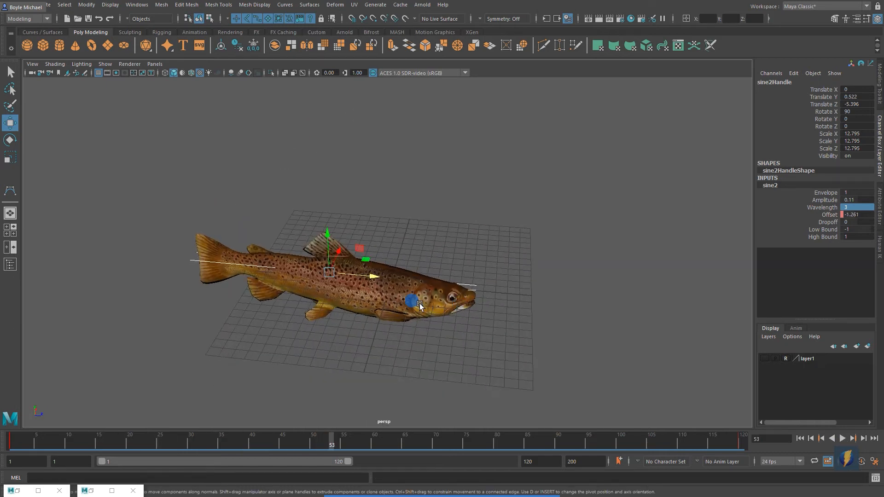
Try raising only the Brown_Trout mesh to about 9.49 in Translate Y, and play the animation
left_click(419, 306)
left_click_drag(544, 288, 468, 269, "alt")
key("ctrl+z")
left_click_drag(392, 236, 363, 193)
left_click(842, 438)
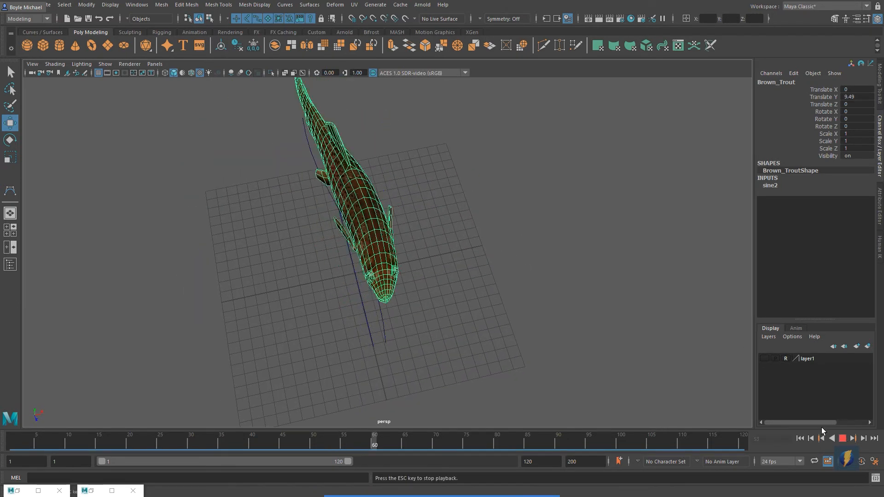
Try moving only the Brown_Trout mesh to about -30.2 in Translate Z, and play and stop the animation
left_click_drag(450, 308, 558, 283, "alt")
left_click_drag(448, 193, 47, 253)
middle_click_drag(244, 234, 547, 194, "alt")
left_click_drag(547, 194, 496, 198, "alt")
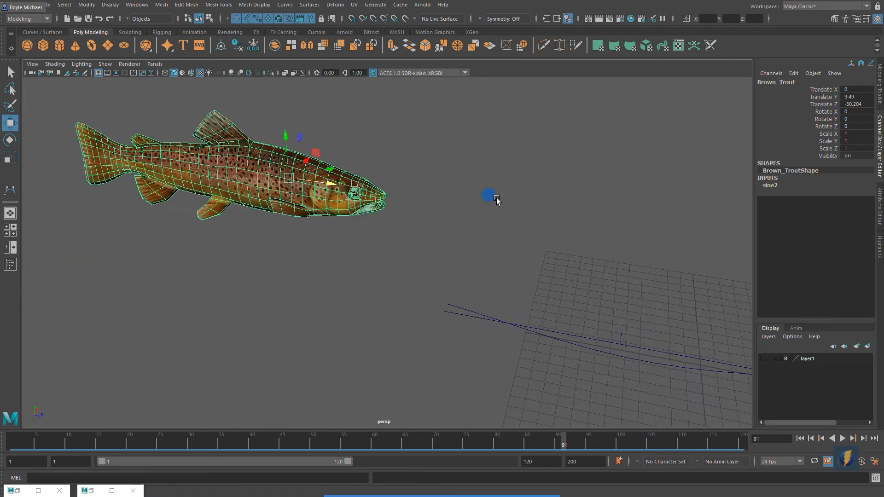
left_click(841, 438)
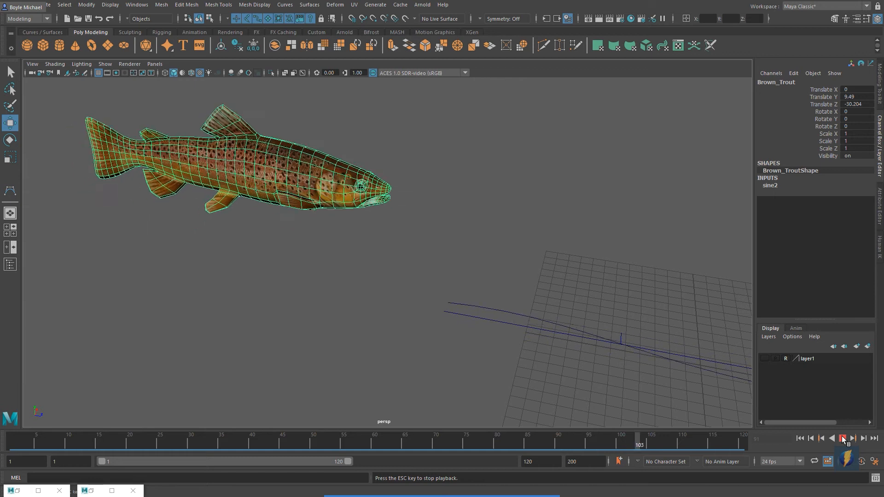
key("Escape")
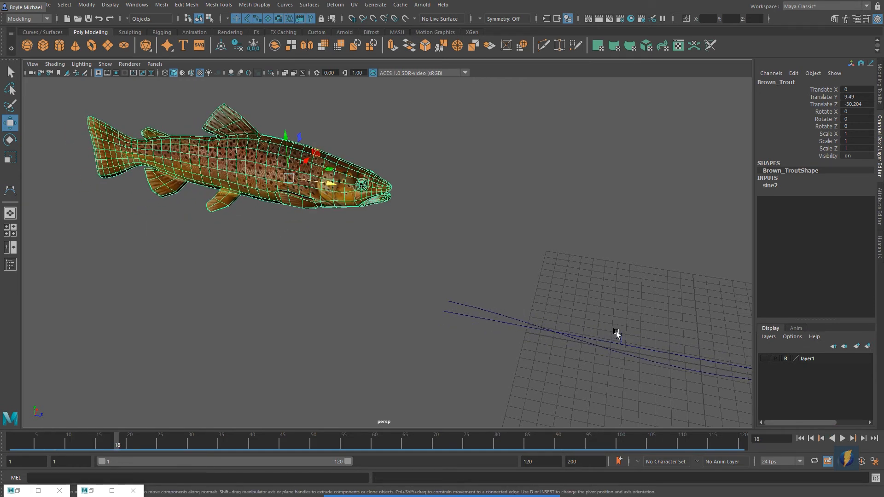
Undo the moves of the Brown_Trout mesh in Z and Y
right_click_drag(626, 327, 503, 298, "alt")
key("alt+v")
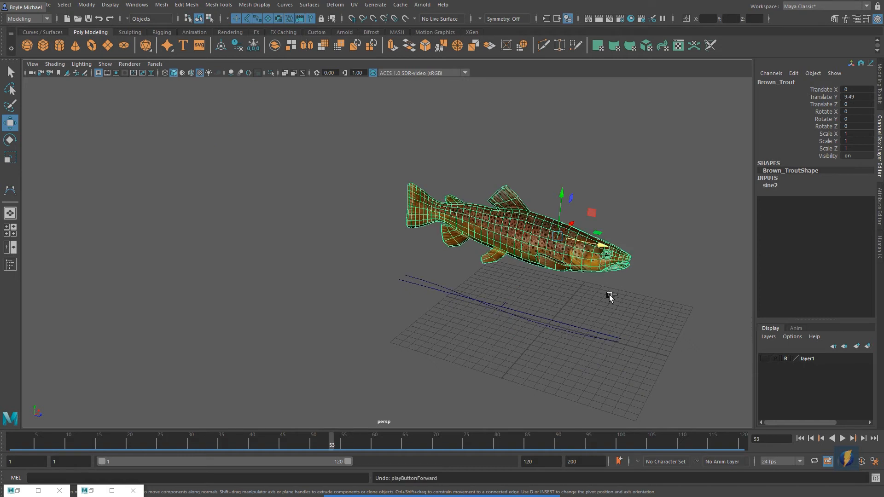
key("ctrl+z")
left_click_drag(621, 295, 593, 281, "alt")
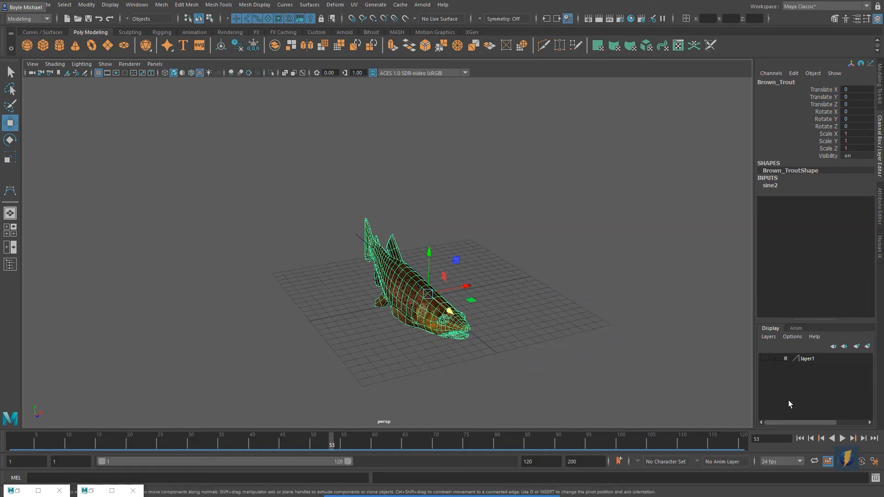
Play the swim animation from a closer front view, stop it and return to frame 1
left_click_drag(607, 251, 652, 230, "alt")
right_click_drag(443, 302, 542, 296, "alt")
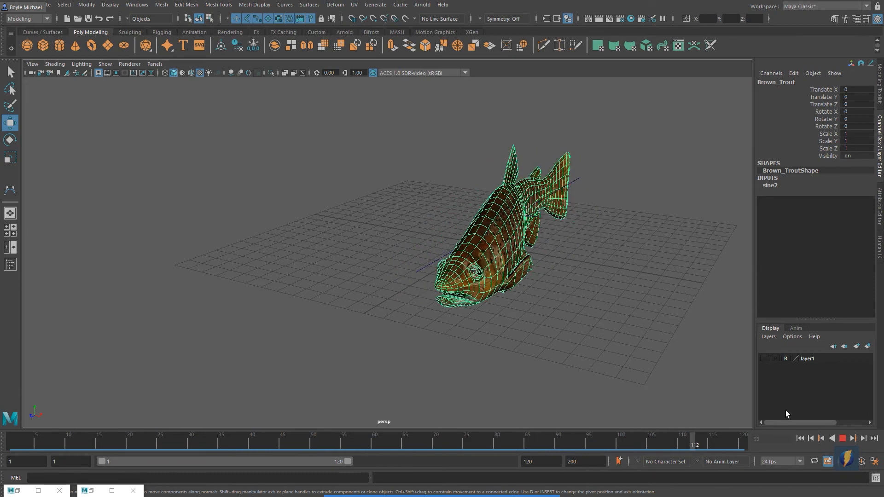
left_click(819, 438)
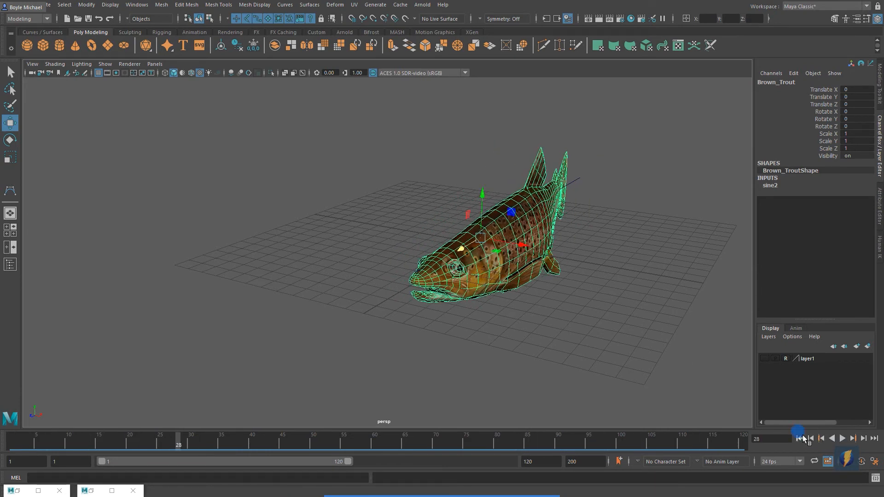
left_click(801, 439)
Open the Outliner and group Brown_Trout together with sine2Handle
left_click_drag(576, 291, 454, 311, "alt")
scroll(452, 330, "up", 3)
left_click(10, 265)
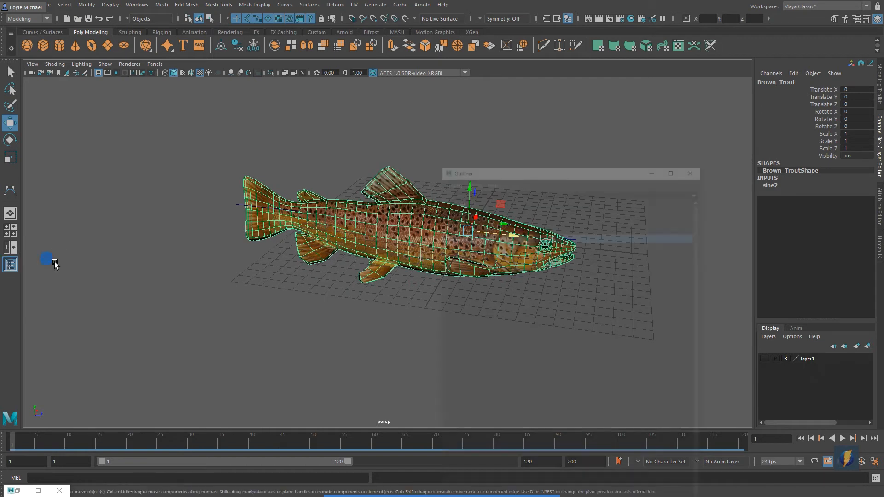
left_click_drag(621, 102, 673, 147)
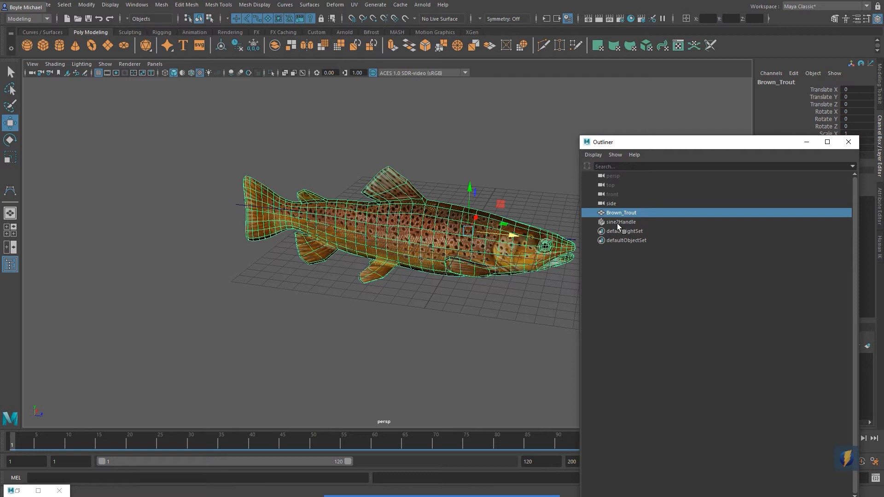
left_click(473, 478)
mouse_move(425, 361)
left_mouse_down()
mouse_move(528, 330)
mouse_move(597, 211)
mouse_move(599, 221)
left_mouse_up()
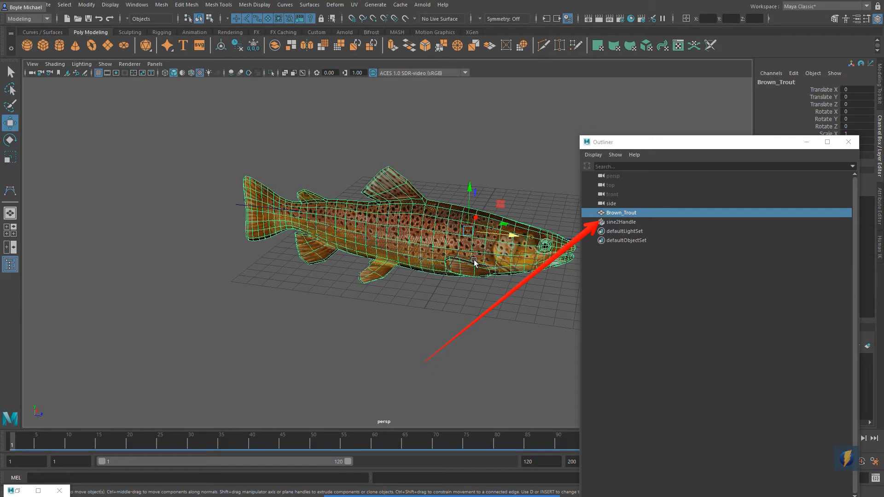
left_click(628, 222, "ctrl")
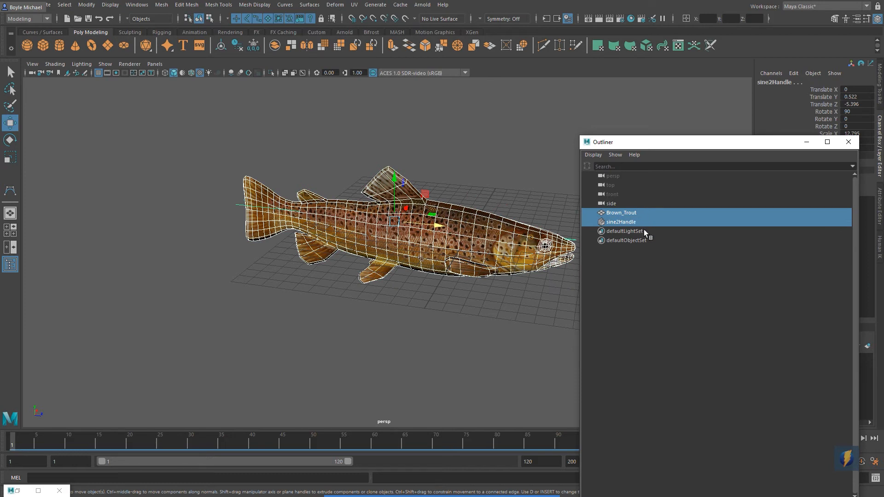
key("space")
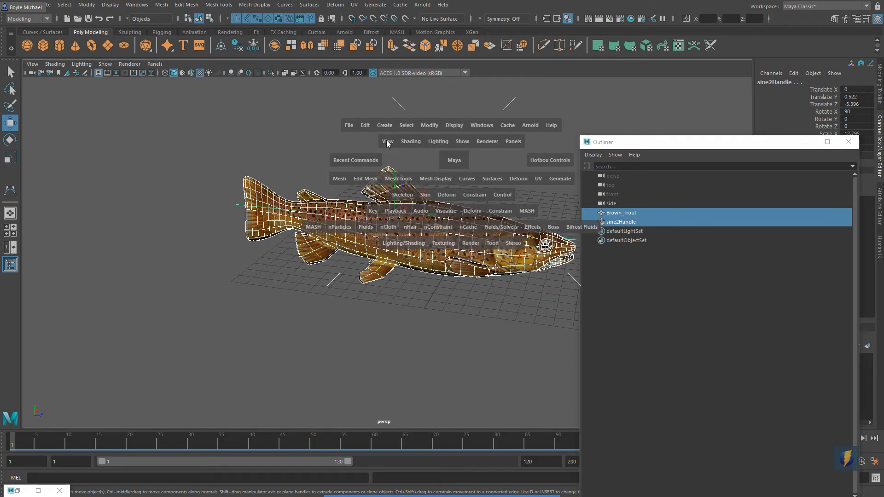
left_click(366, 125)
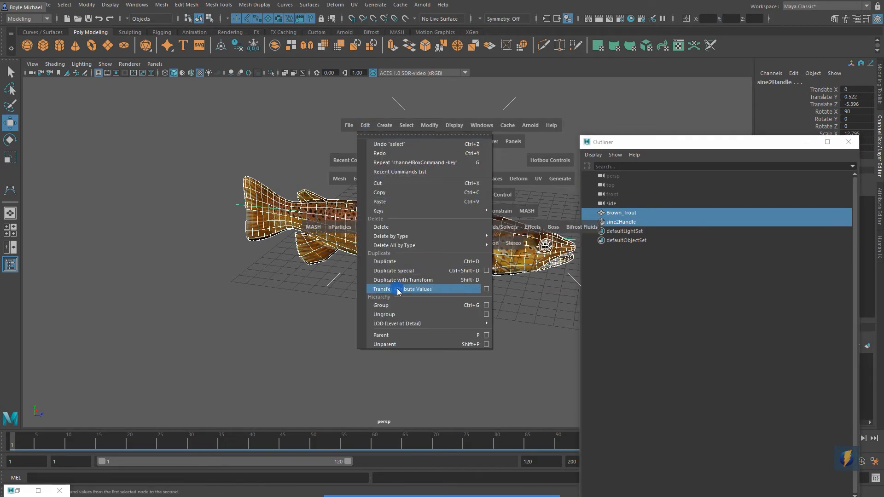
left_click(400, 305)
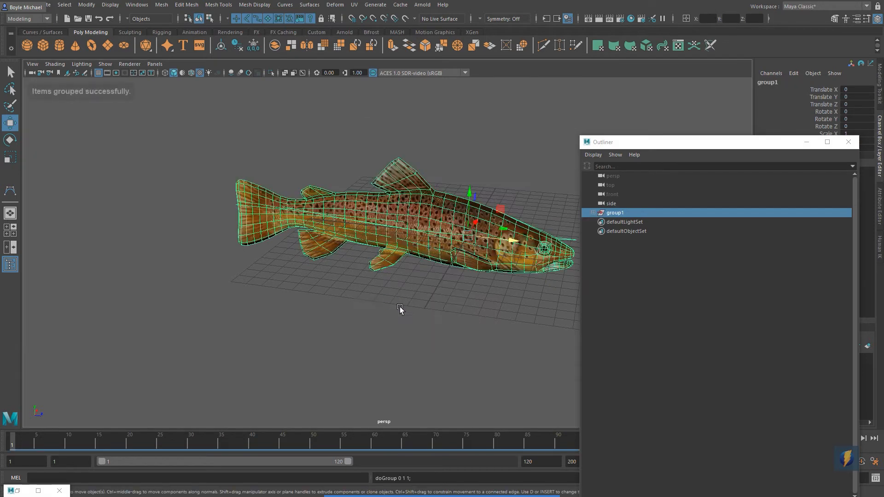
Rename the new group as Trout_Group
left_click_drag(664, 142, 667, 282)
left_click(764, 125)
double_click(772, 83)
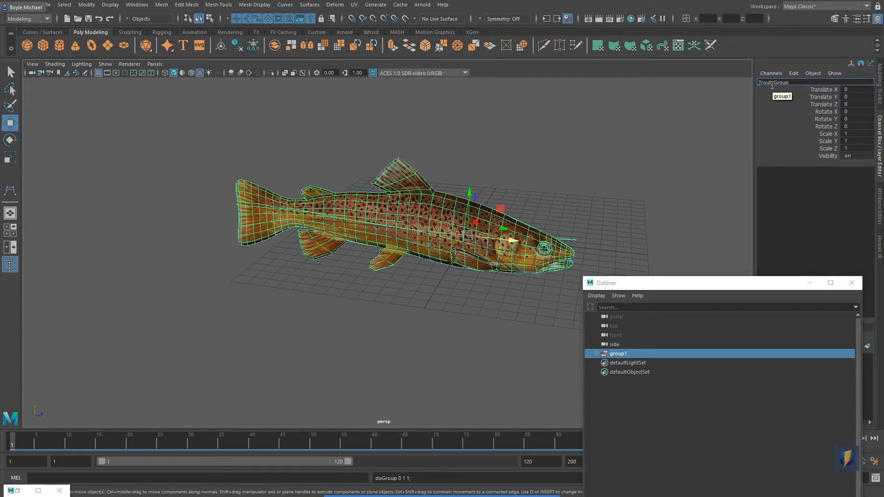
type("Trout_Group")
key("Return")
Play and stop the animation with Trout_Group selected, and inspect the group's contents in the Outliner
left_click_drag(598, 197, 477, 177, "alt")
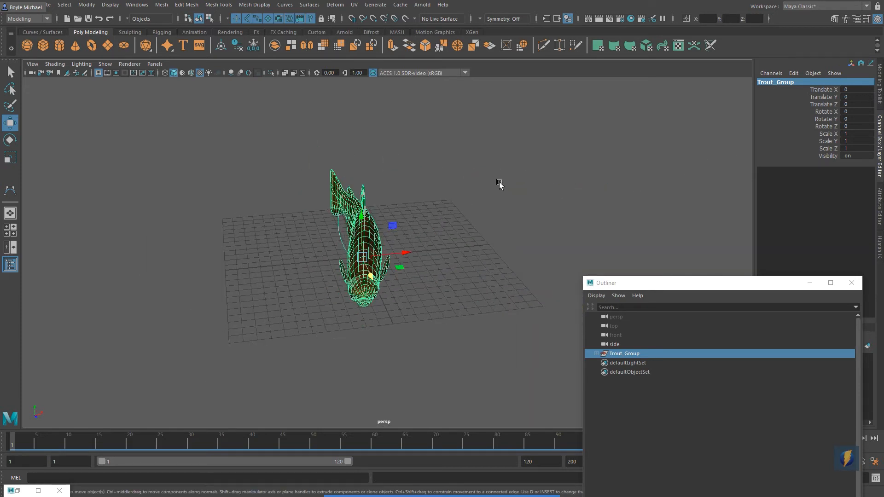
left_click_drag(778, 288, 700, 141)
left_click(843, 438)
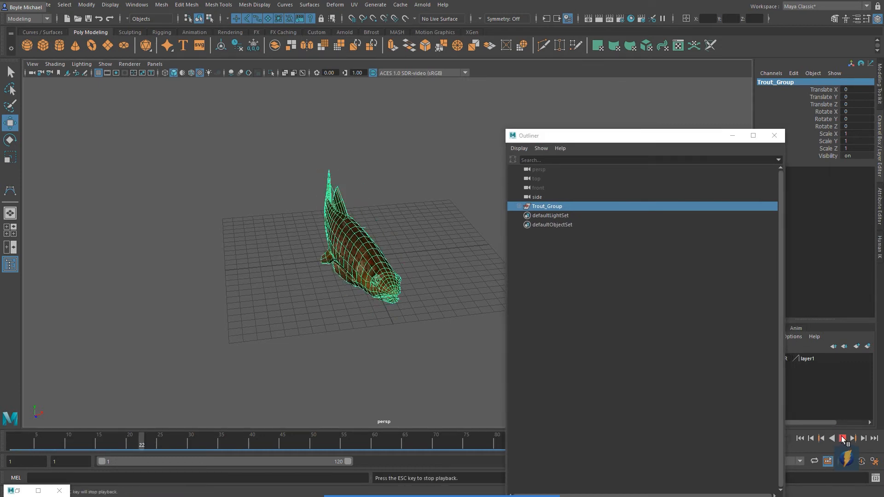
left_click(842, 438)
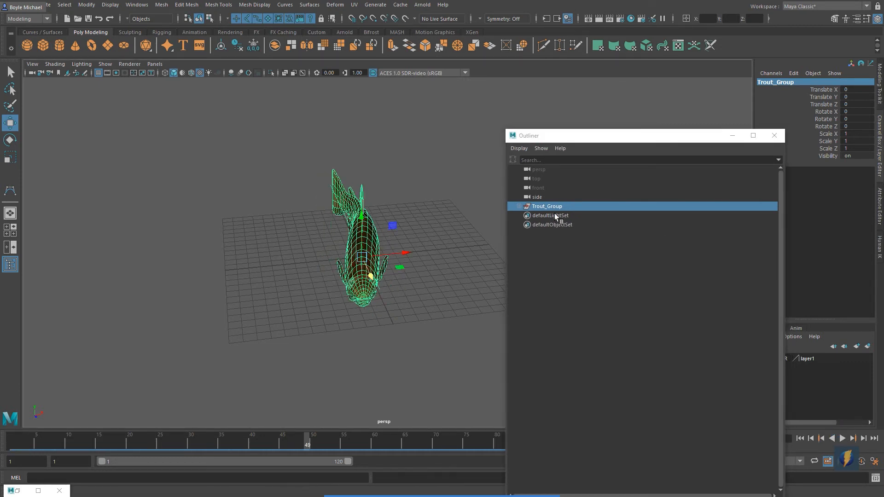
left_click(518, 206)
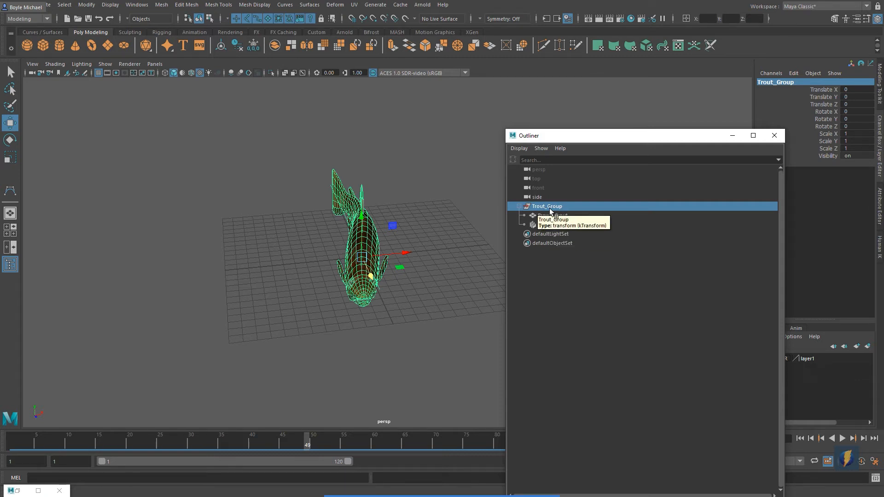
left_click(518, 206)
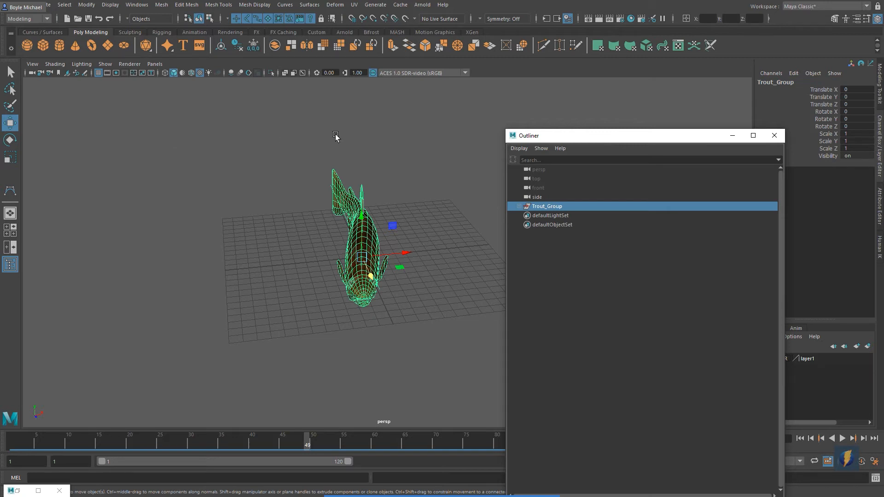
Move Trout_Group to about -18.764 in Translate X and 9.686 in Translate Y
left_click(14, 125)
left_click_drag(361, 217, 360, 116)
left_click_drag(400, 152, 172, 163)
Play the relocated group's swim animation from the side with the Outliner minimized, and stop playback
left_click(842, 438)
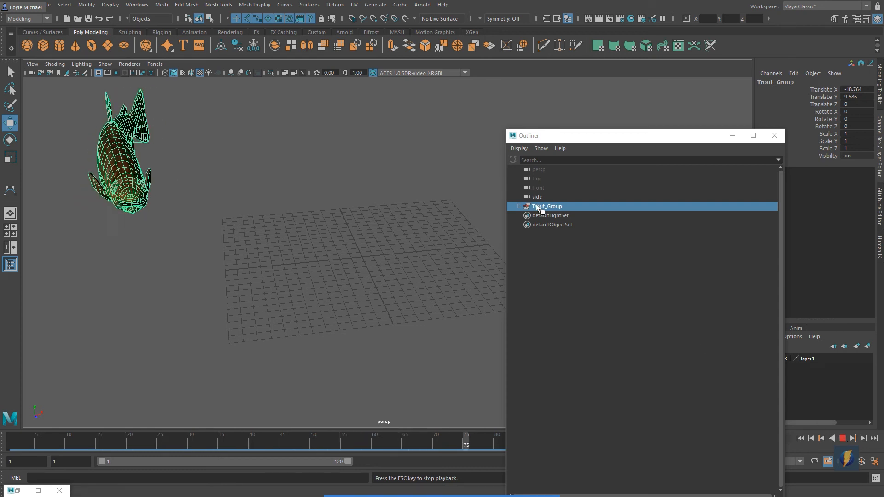
scroll(332, 277, "down", 4)
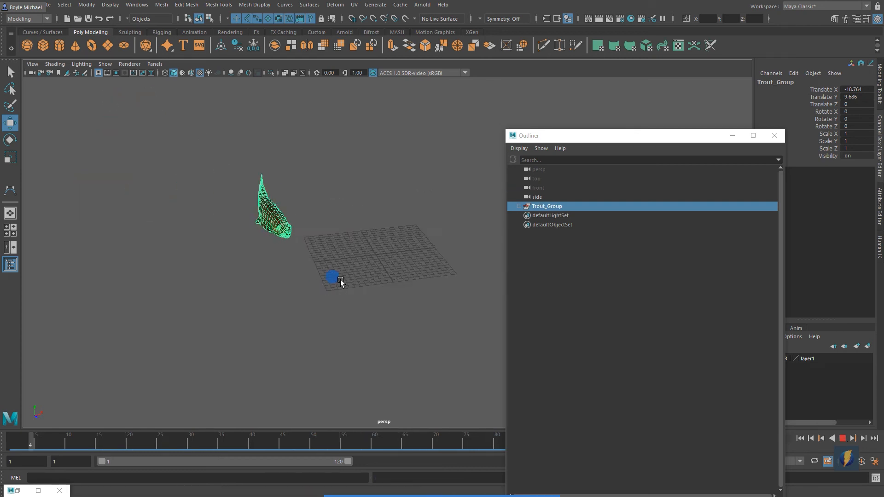
left_click_drag(341, 280, 377, 246, "alt")
middle_click_drag(378, 246, 337, 235, "alt")
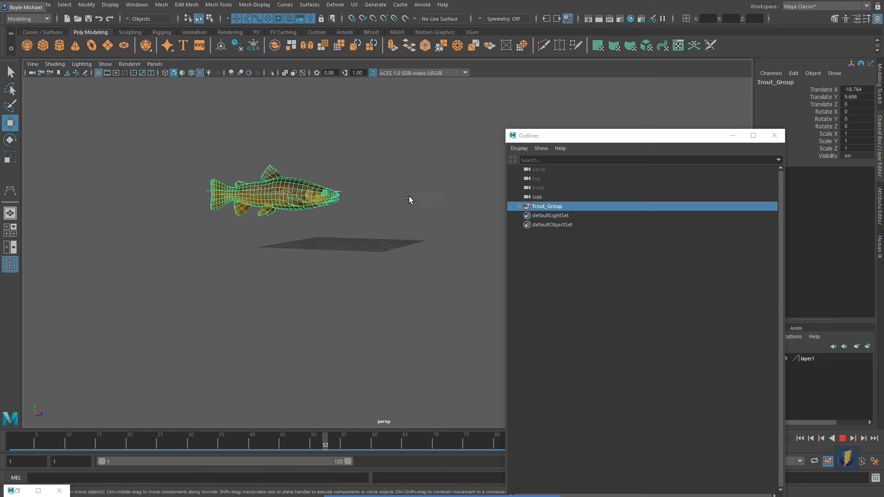
left_click(733, 136)
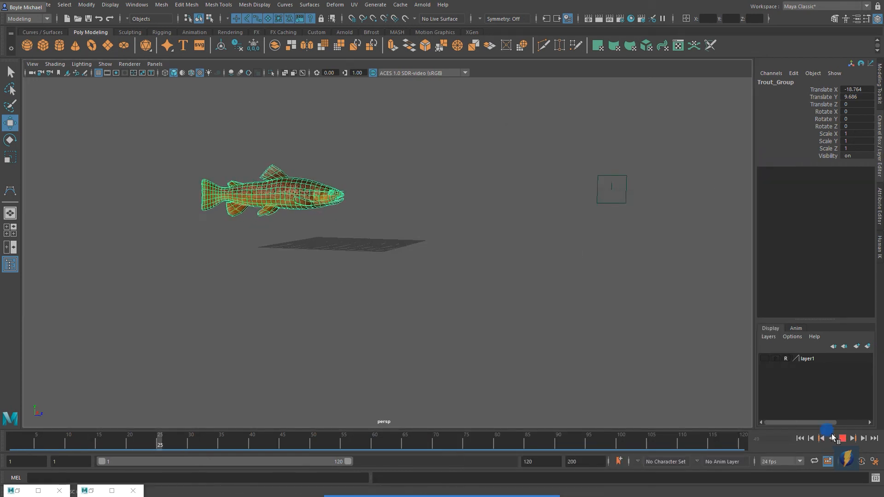
left_click(842, 438)
Set a keyframe on all of Trout_Group's transform channels at frame 1
left_click(800, 438)
left_click_drag(400, 242, 406, 248, "alt")
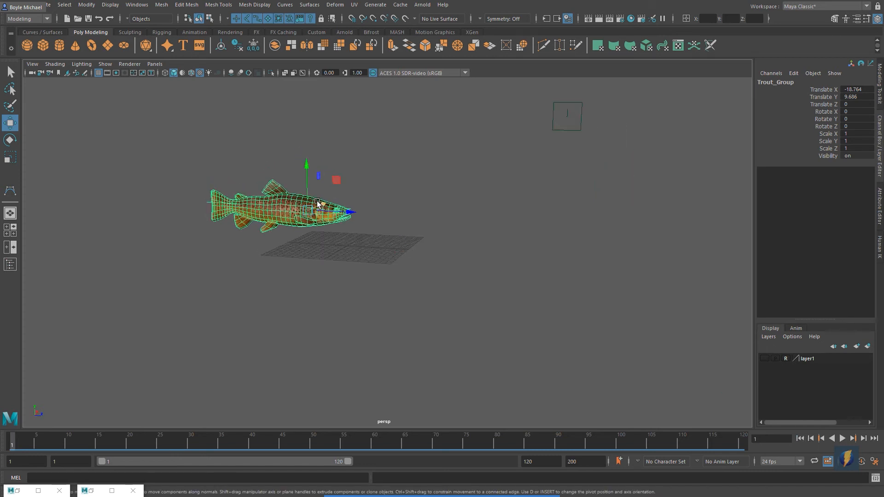
key("s")
Move Trout_Group forward along Z and keyframe it at frame 120, and return to frame 1
left_click_drag(14, 440, 774, 442)
scroll(539, 331, "down", 3)
left_click_drag(396, 237, 529, 267)
left_click_drag(283, 314, 498, 333, "alt")
left_click(800, 438)
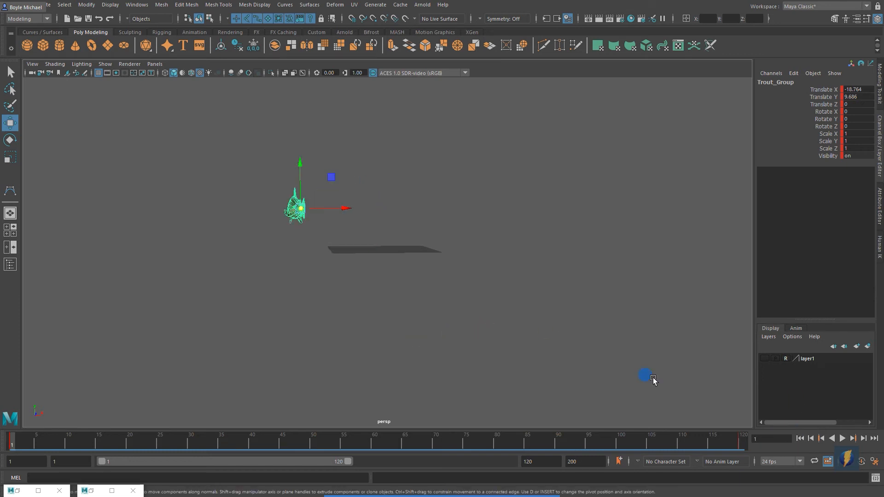
left_click_drag(414, 310, 427, 312, "alt")
left_click(637, 316)
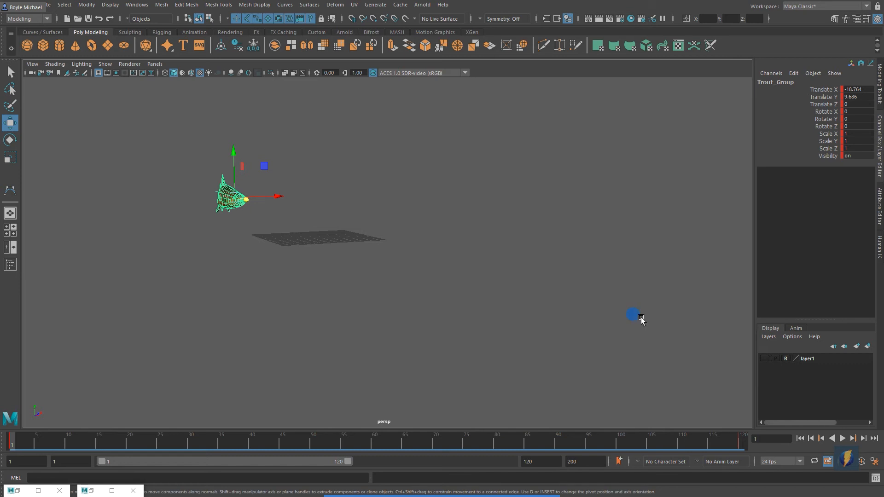
Play the trout's forward swim from two viewing angles, stop playback, and return to frame 1
left_click(842, 439)
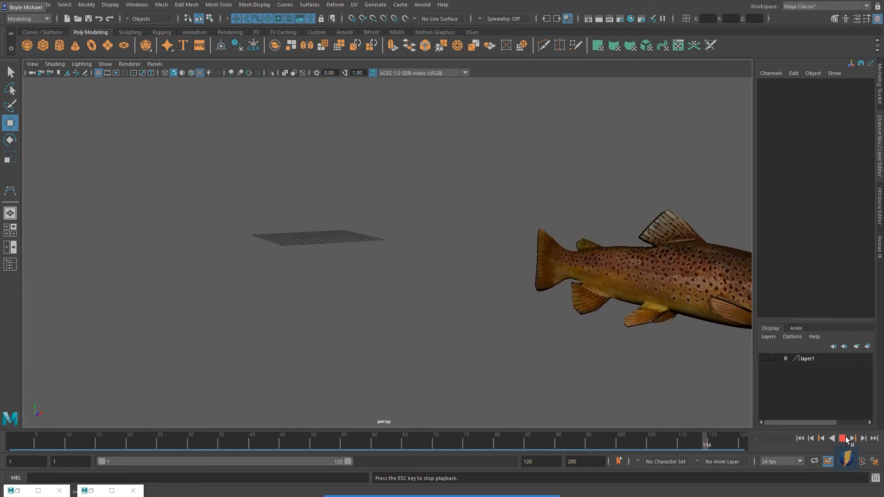
left_click(845, 436)
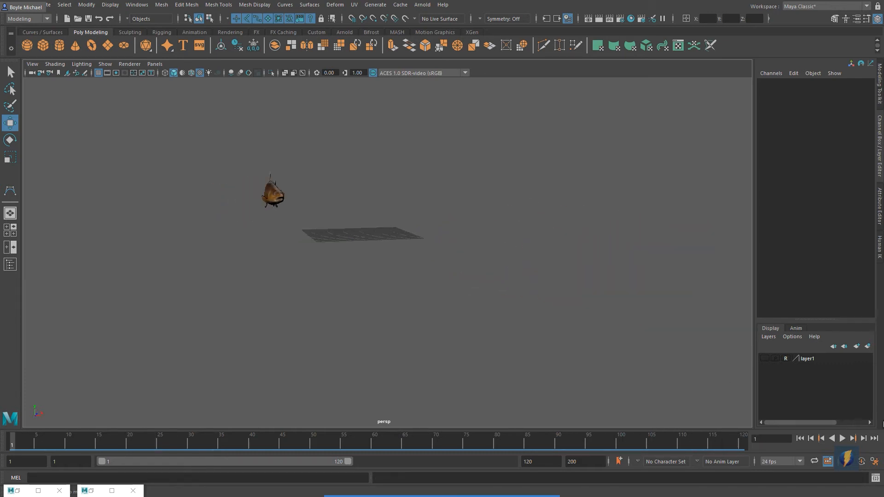
left_click(845, 438)
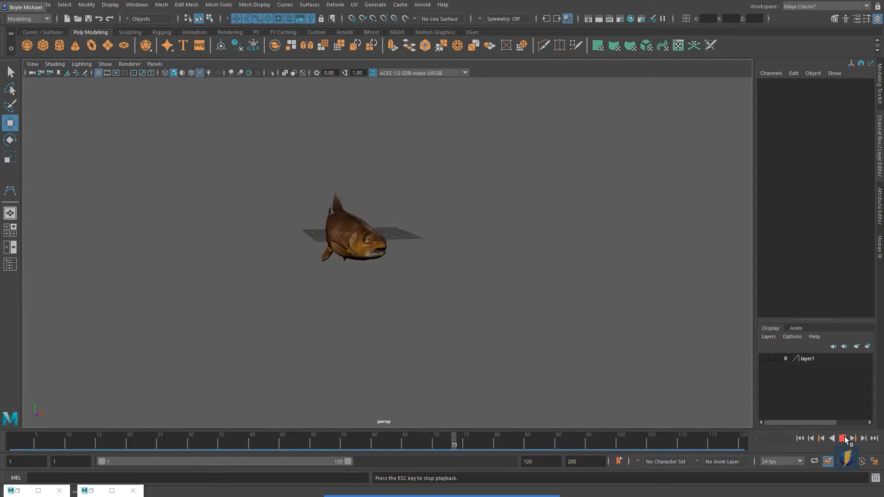
left_click(842, 438)
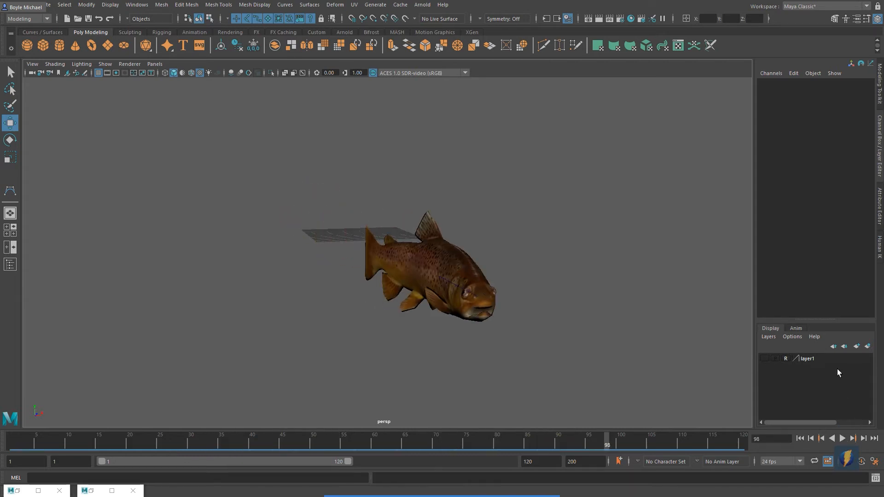
left_click(799, 439)
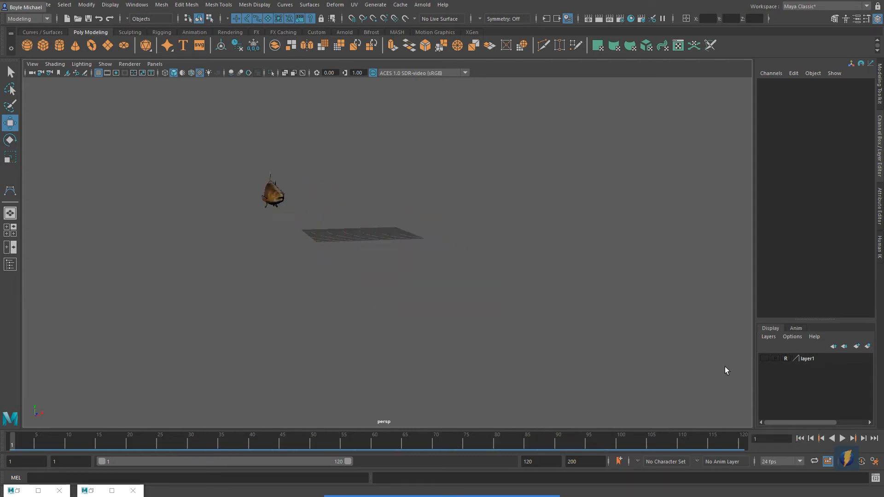
Remove the keyframe animation from all of Trout_Group's transform and visibility channels
left_click(11, 263)
left_click(547, 206)
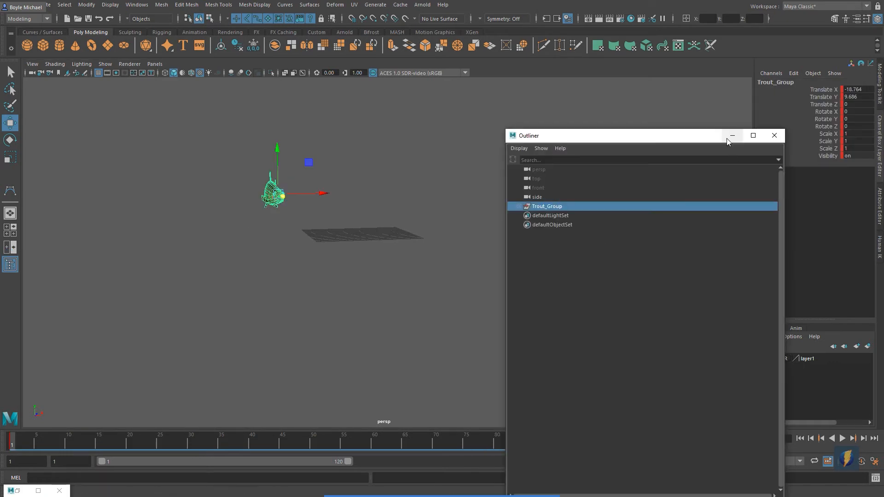
left_click(733, 135)
left_click(820, 90)
left_click_drag(820, 91, 825, 159)
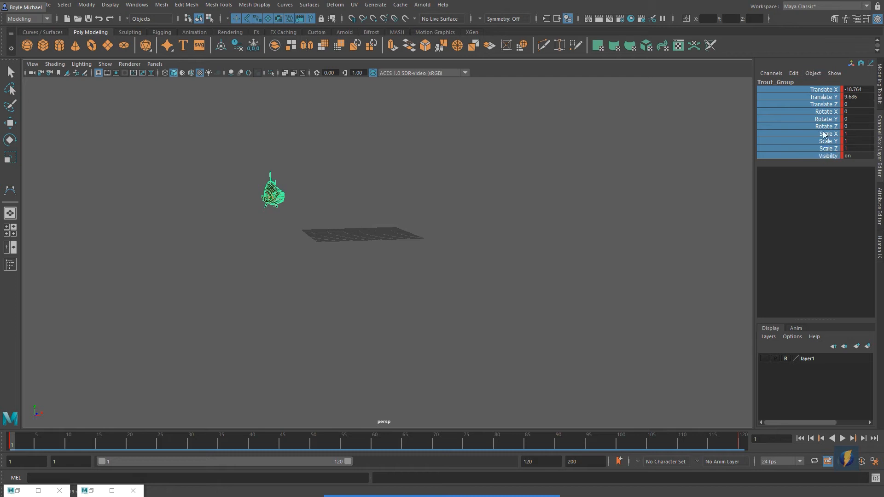
right_click_drag(818, 117, 807, 228)
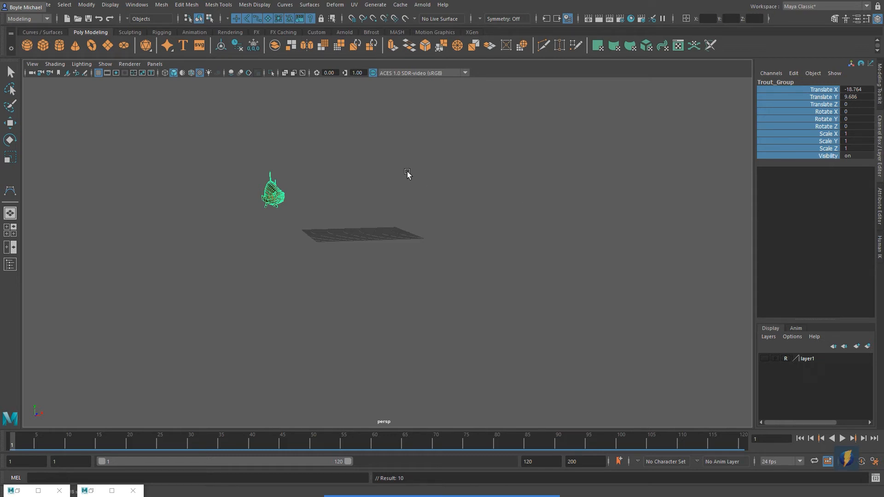
Start a CV curve in the textured top view, placing four points that arc from behind the trout around one side
key("space")
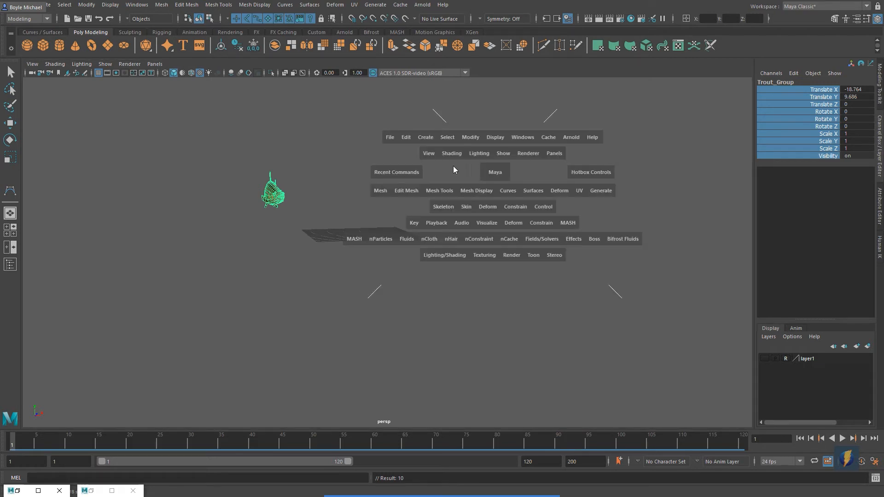
left_click(428, 138)
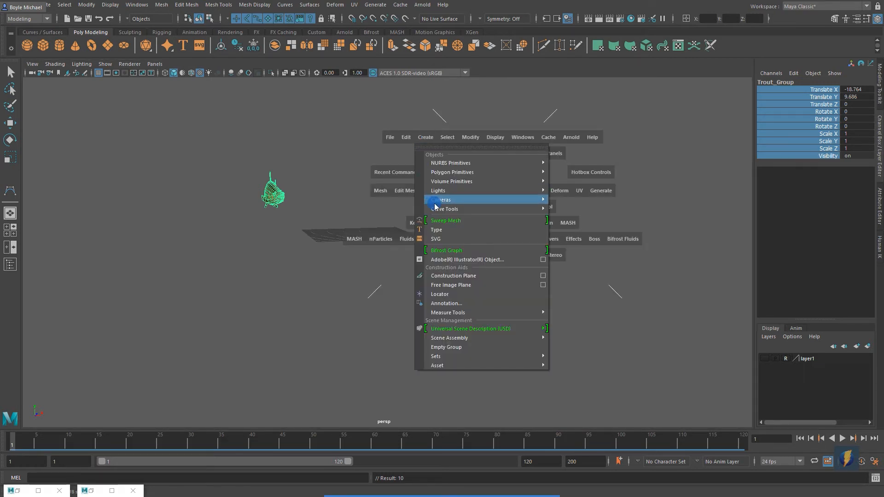
mouse_move(436, 210)
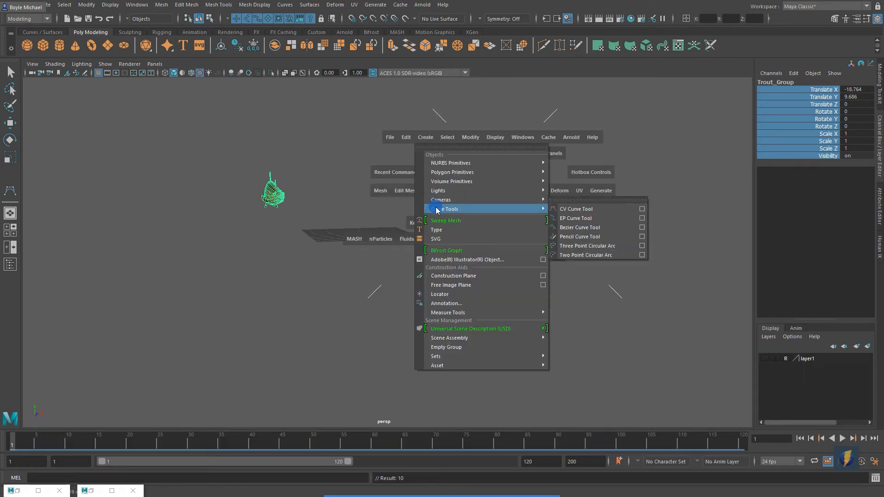
left_click(574, 209)
key("space")
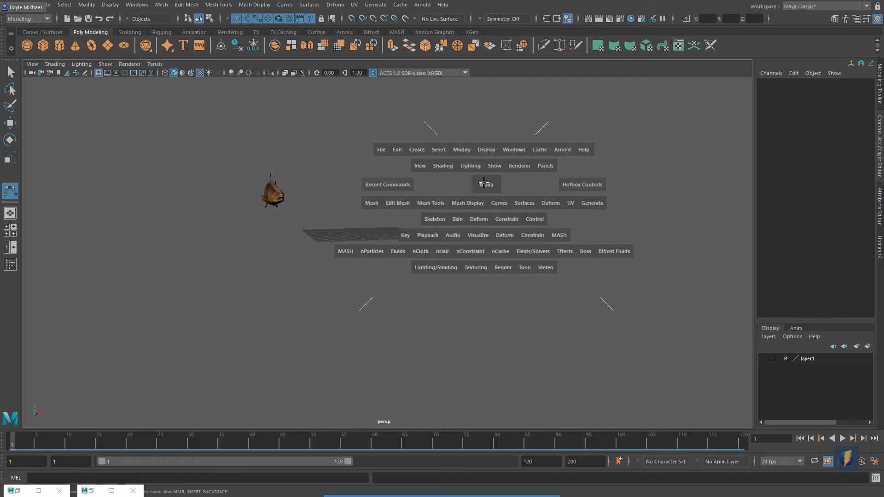
key("space")
scroll(323, 177, "down", 20)
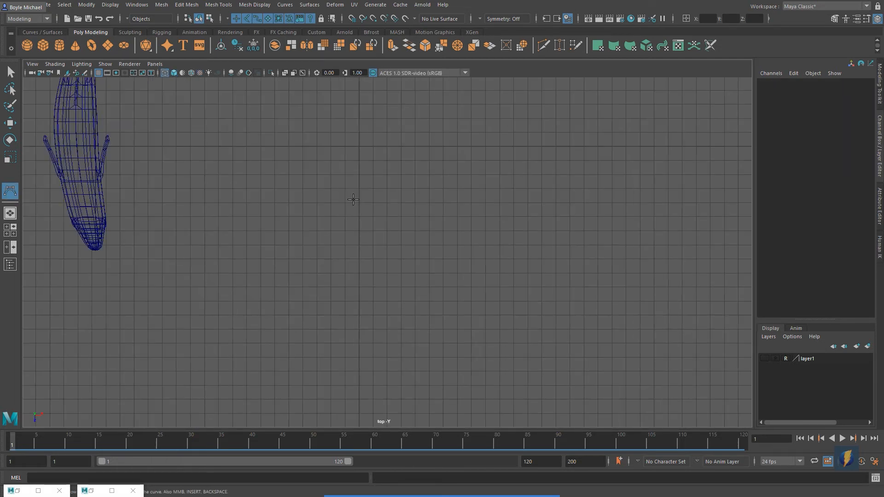
key("5")
scroll(387, 203, "down", 4)
key("6")
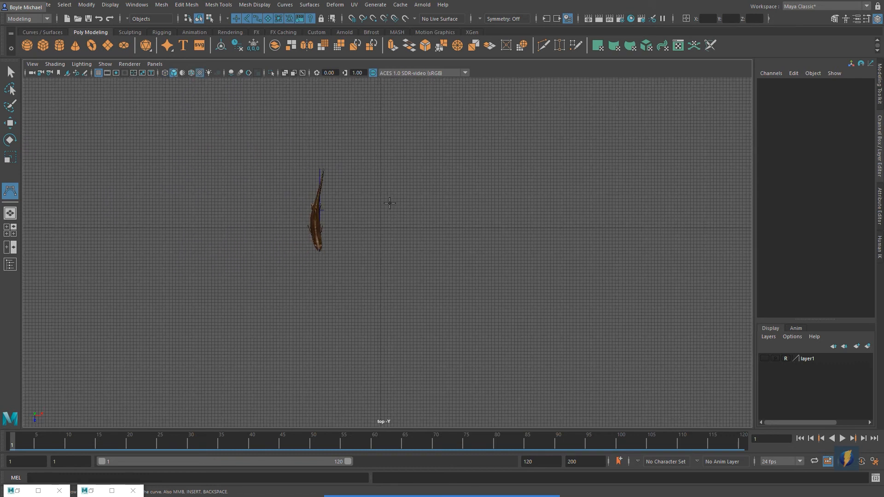
scroll(394, 202, "down", 4)
middle_click_drag(396, 183, 379, 204, "alt")
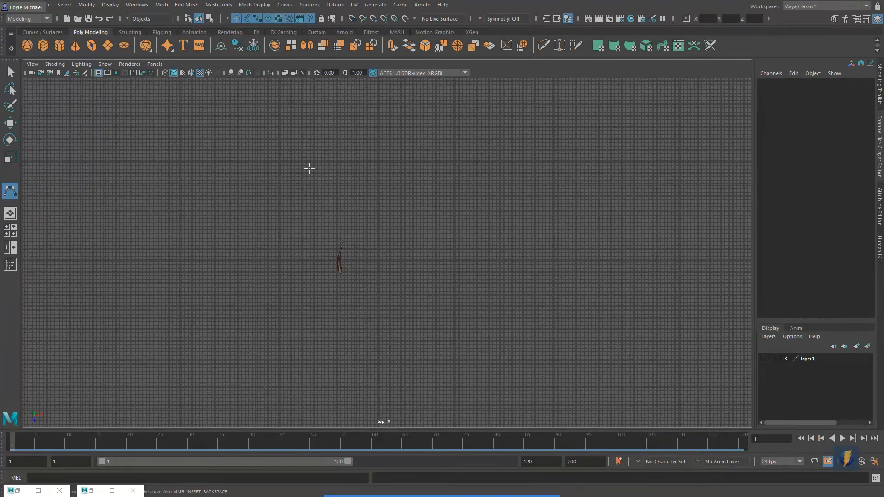
left_click(286, 132)
left_click(358, 137)
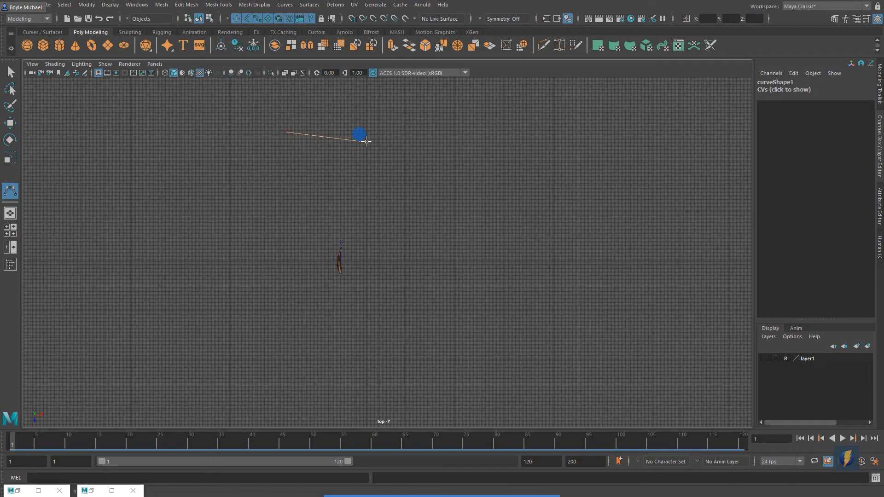
left_click_drag(468, 200, 464, 203)
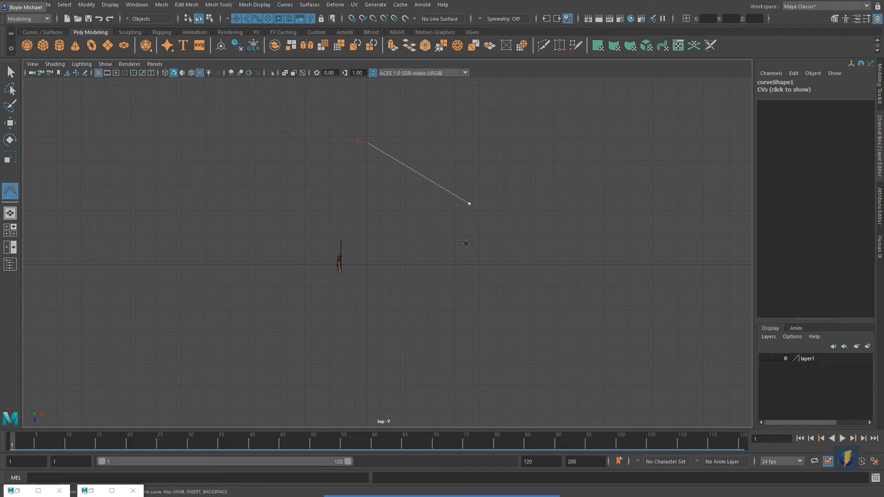
left_click_drag(457, 288, 448, 284)
Extend the curve with five more points into a wide reverse bend ahead of the trout, and finish the S-shaped path
scroll(448, 284, "down", 4)
middle_click_drag(488, 249, 520, 170, "alt")
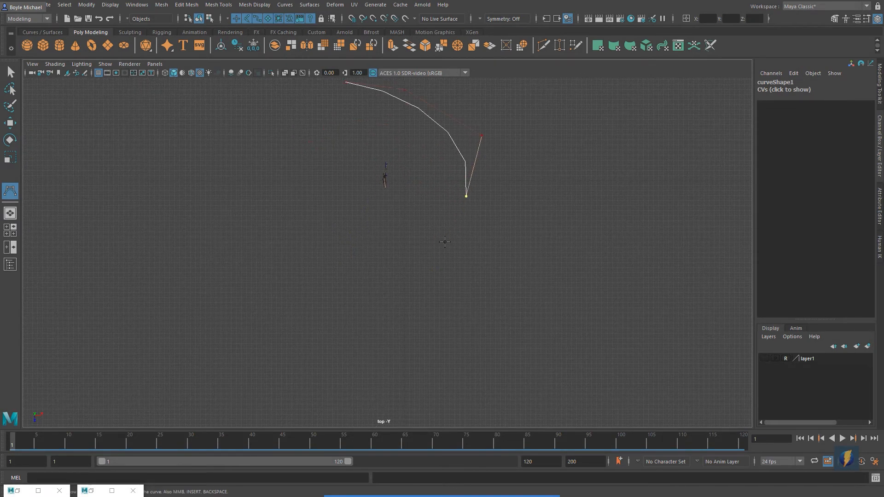
left_click(371, 243)
left_click(309, 260)
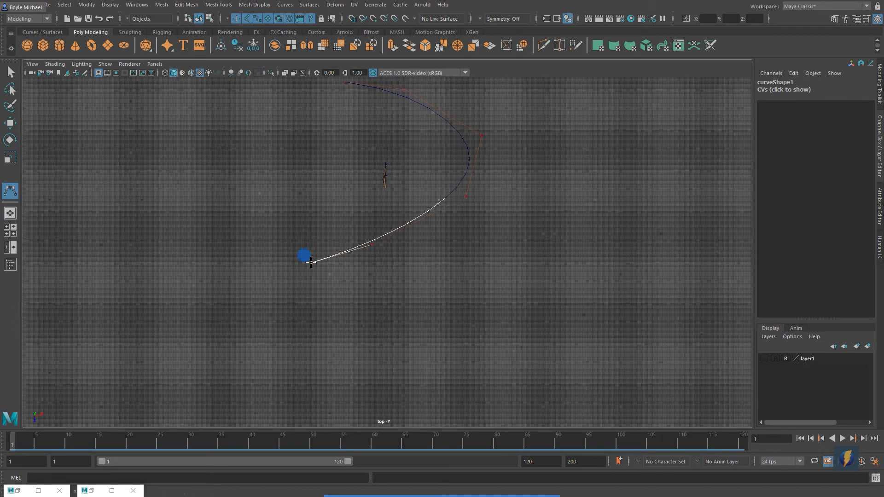
left_click_drag(307, 343, 307, 346)
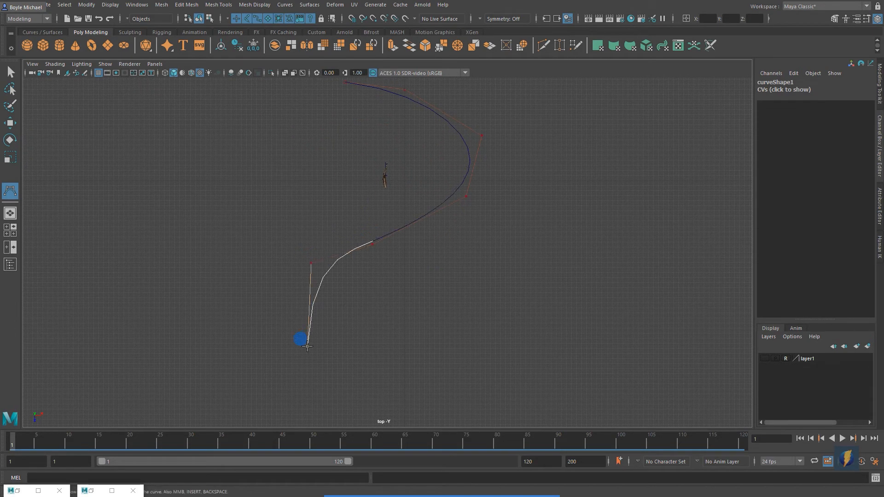
left_click(424, 385)
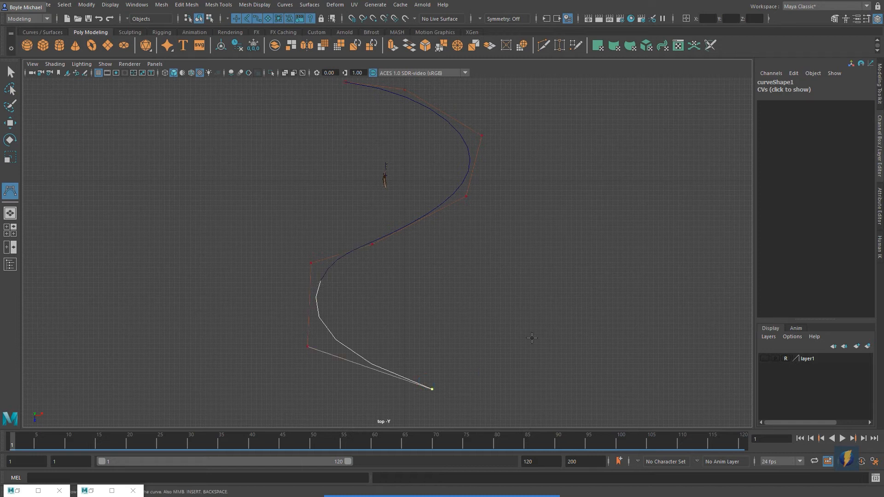
left_click(539, 316)
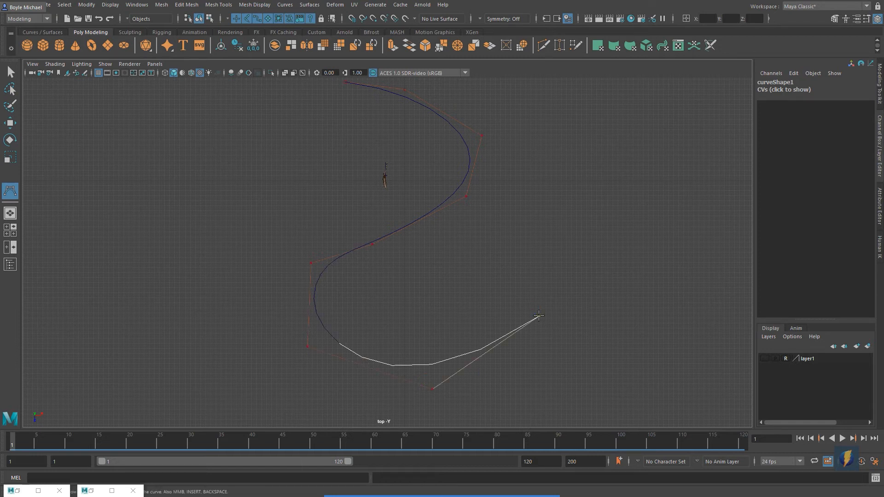
key("w")
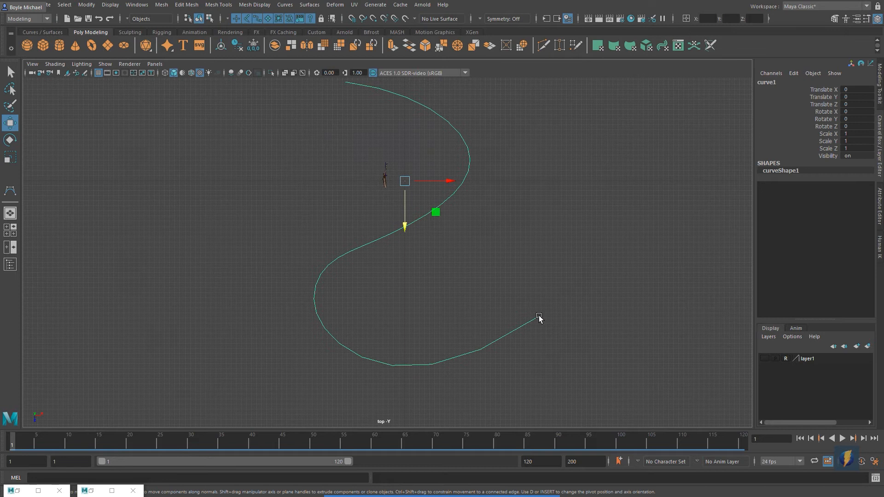
Smooth the path in the top view by moving control vertices at both bends and at the curve's starting point
right_click_drag(367, 247, 332, 241)
left_click_drag(286, 246, 319, 261)
left_click_drag(455, 185, 479, 223)
left_click_drag(341, 100, 362, 123)
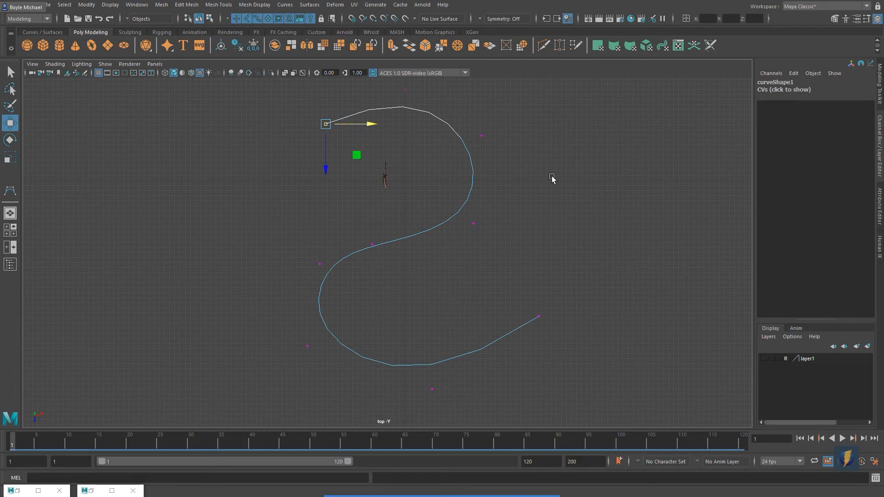
Raise a control vertex at each of the curve's two bends in the perspective view, and return to Object Mode
key("space")
key("space")
left_click_drag(523, 217, 490, 239, "alt")
left_click(482, 237)
left_click_drag(486, 197, 482, 59)
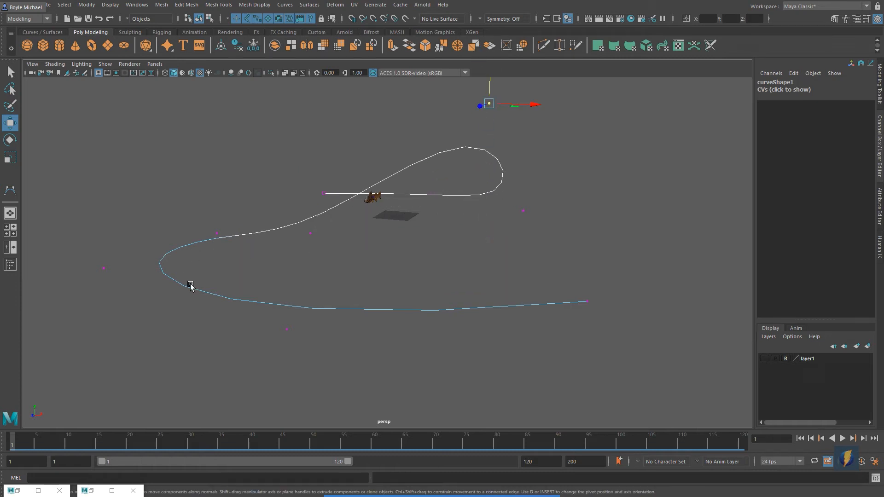
left_click_drag(122, 281, 123, 281)
left_click_drag(101, 222, 166, 44)
left_click_drag(385, 226, 351, 211, "alt")
right_click_drag(340, 231, 509, 288, "alt")
right_click(524, 308)
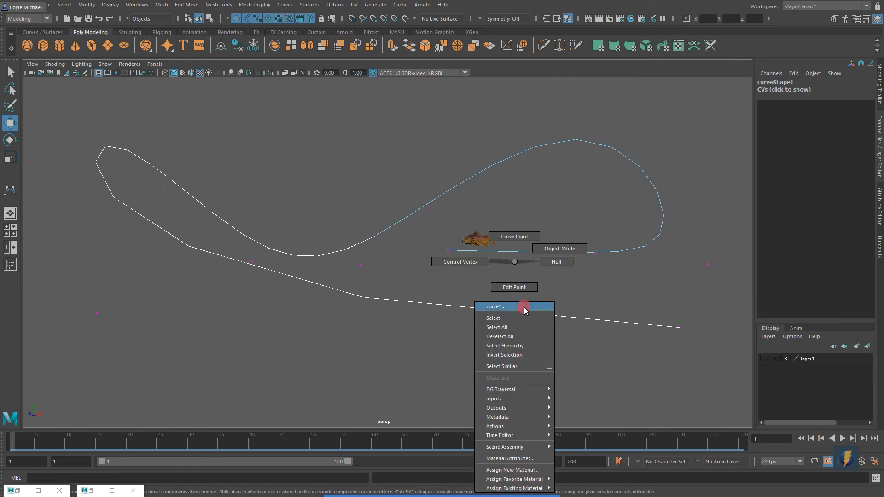
left_click(560, 248)
left_click(384, 151)
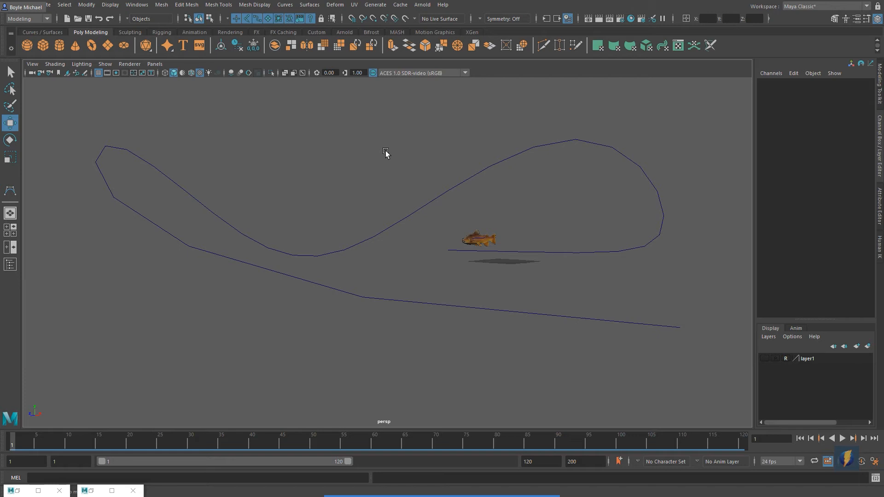
Open the Outliner and check the contents of Trout_Group, collapsing it again
left_click(10, 266)
left_click_drag(563, 141, 616, 102)
left_click(472, 479)
mouse_move(397, 342)
left_mouse_down()
mouse_move(509, 237)
mouse_move(523, 191)
mouse_move(569, 182)
mouse_move(572, 166)
left_mouse_up()
left_click(573, 167)
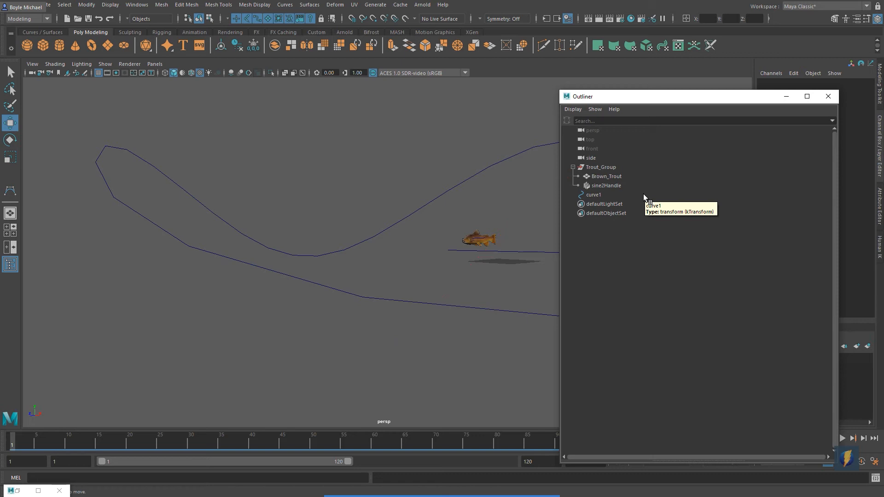
left_click(573, 167)
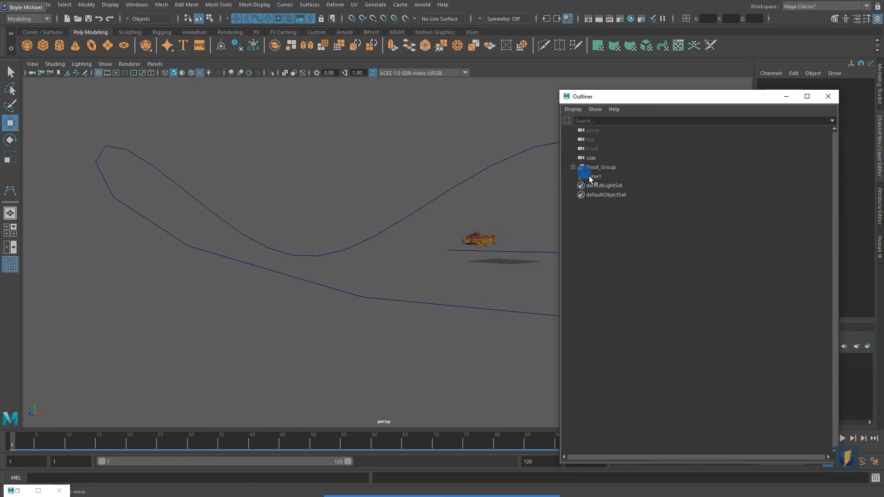
Attach Trout_Group to curve1 as a motion path using the Animation menu set's constraints
left_click(601, 167)
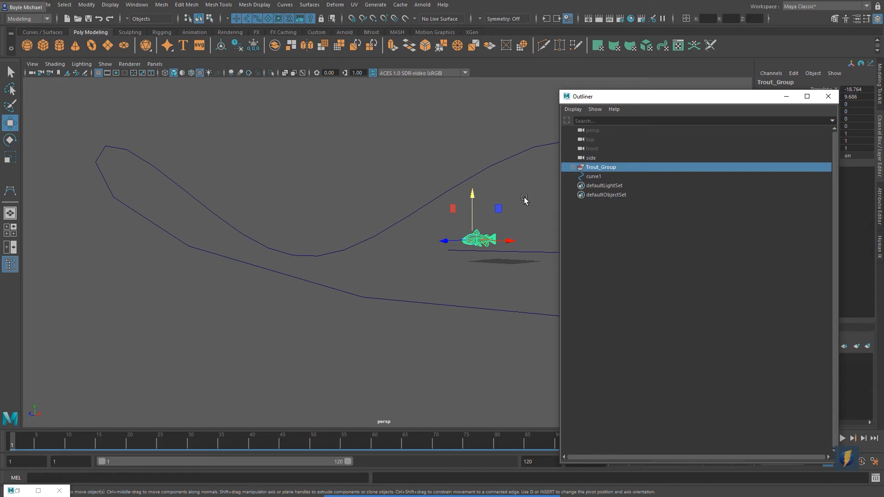
left_click(405, 219, "shift")
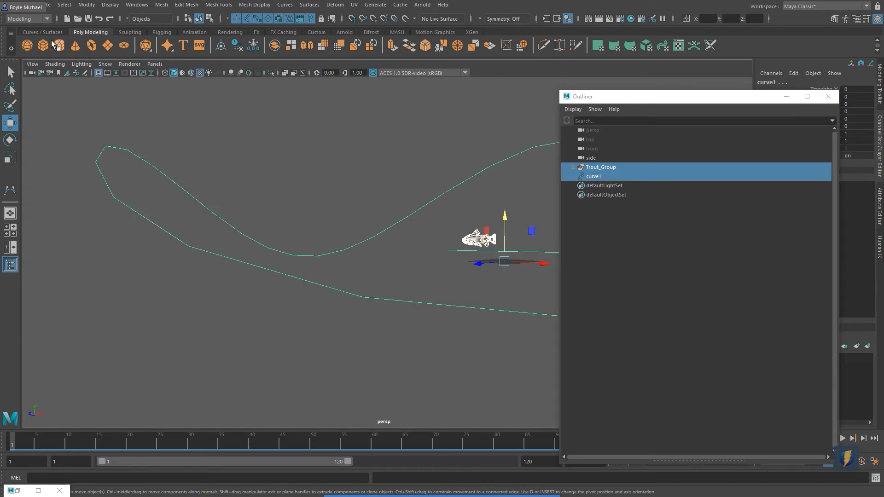
left_click(47, 19)
left_click(37, 47)
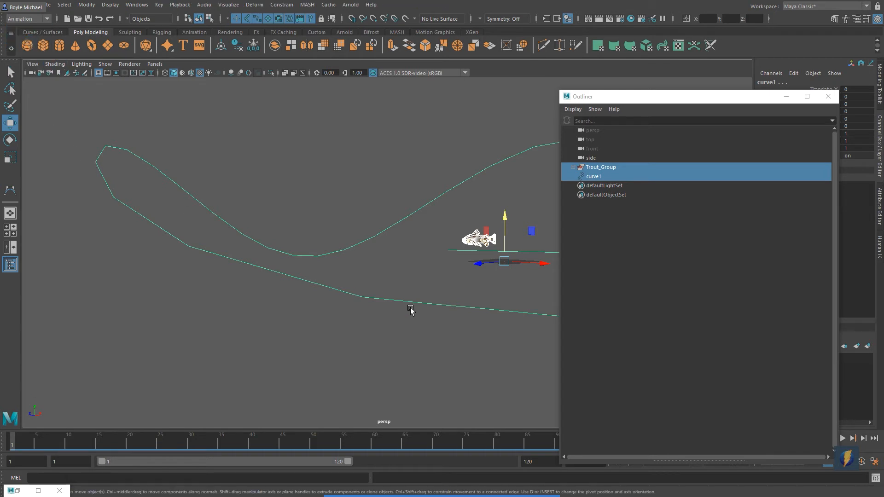
left_click_drag(310, 323, 280, 21)
left_click(281, 7)
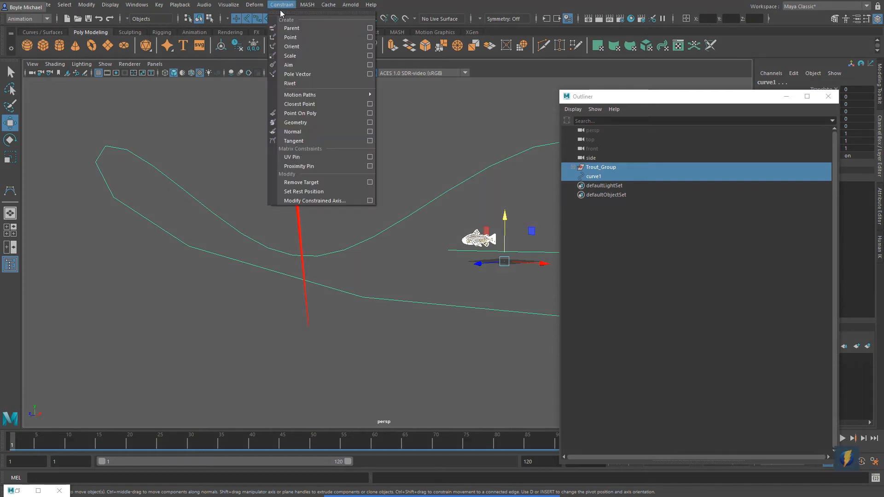
mouse_move(299, 97)
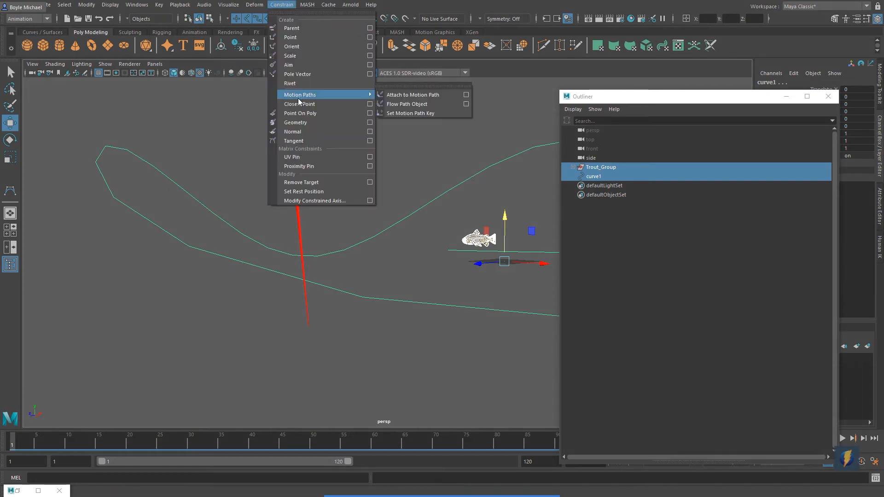
left_click(393, 97)
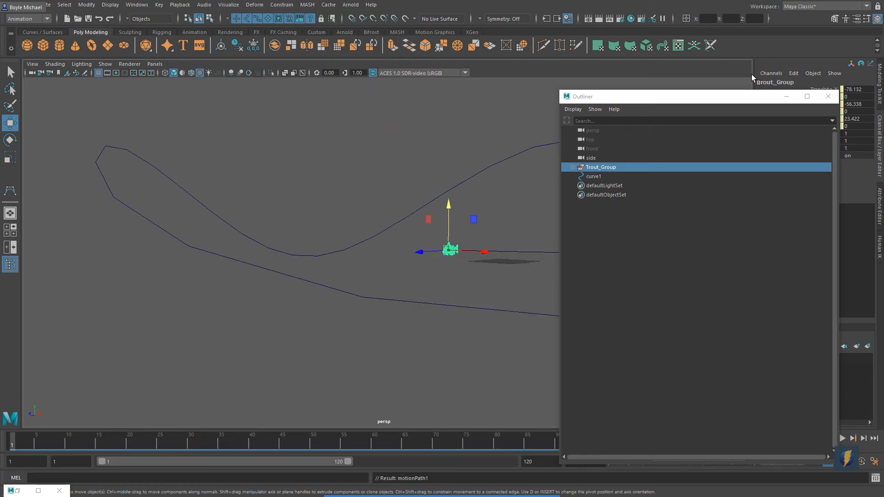
Close the Outliner, play the animation, and scrub to frame 95 to examine how the trout follows the path
left_click(828, 97)
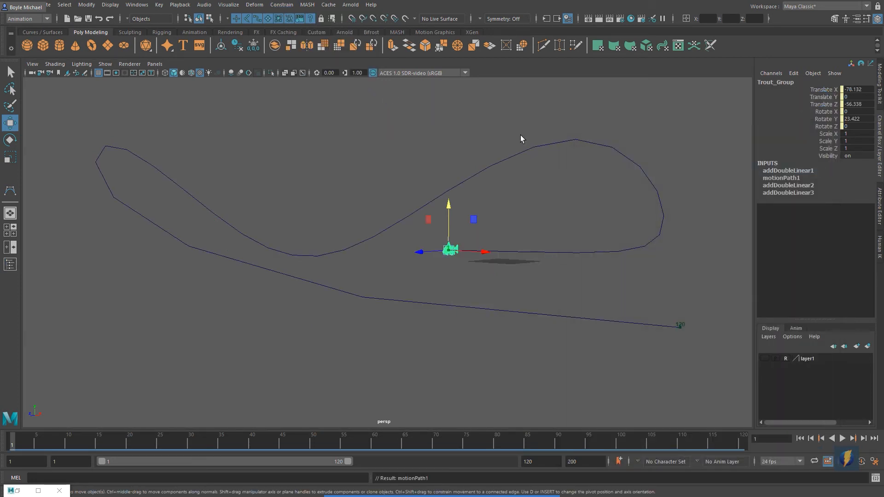
left_click(448, 139)
left_click_drag(332, 239, 363, 241, "alt")
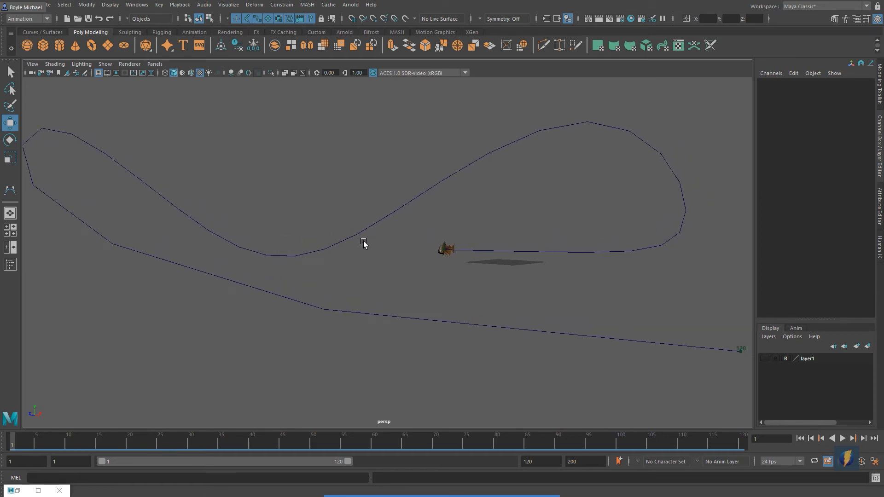
left_click(842, 438)
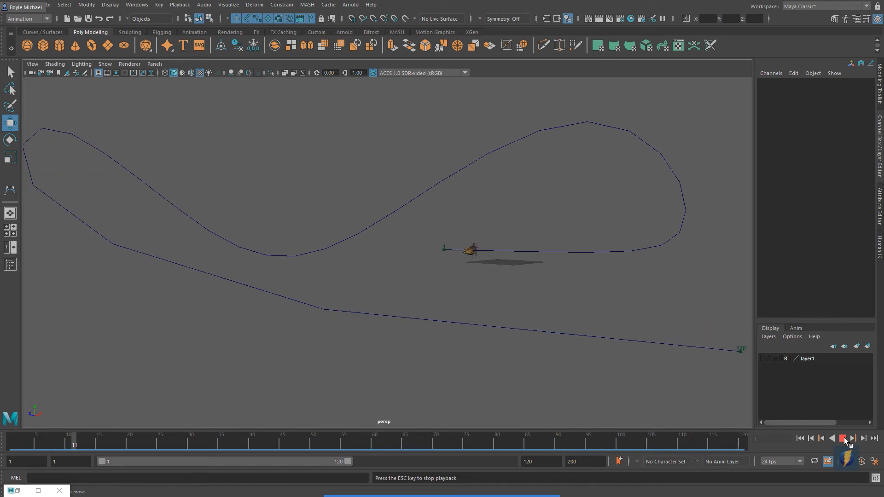
left_click(842, 438)
left_click_drag(159, 441, 588, 413)
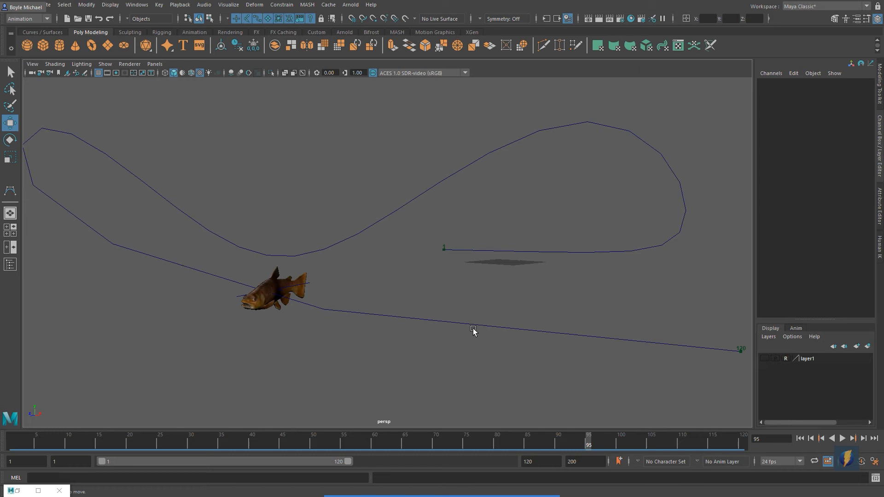
Select Trout_Group from the Outliner and expand its motionPath1 input to show the U Value and twist attributes
left_click(10, 264)
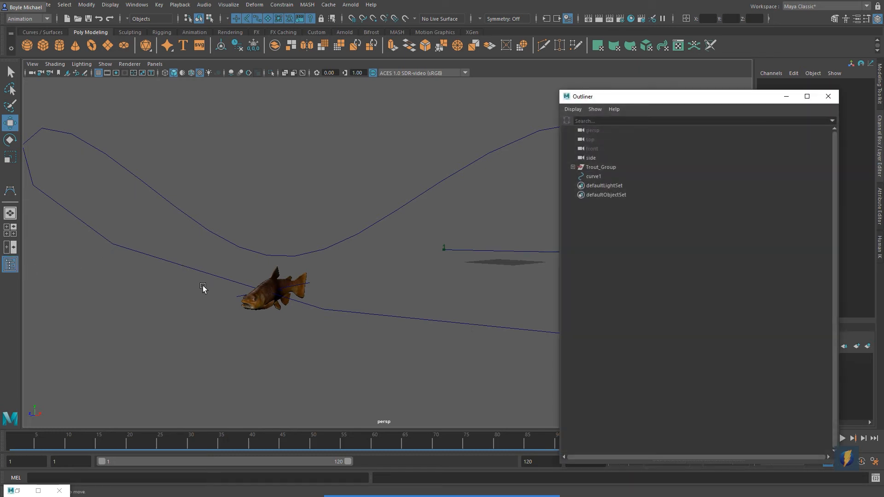
left_click(603, 166)
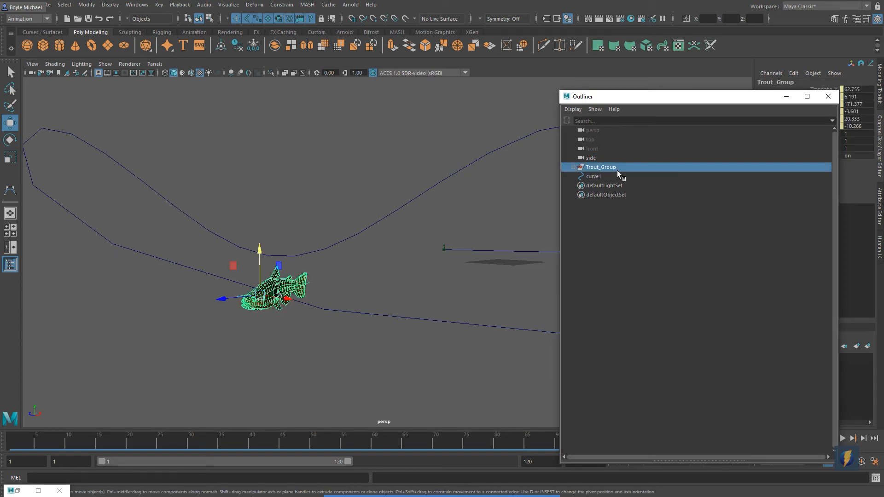
left_click(785, 97)
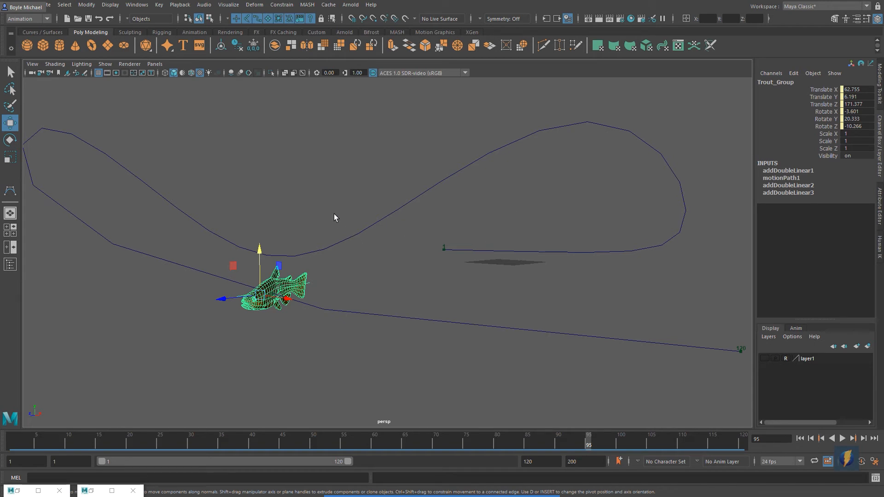
mouse_move(412, 488)
left_click(471, 481)
mouse_move(418, 239)
left_mouse_down()
mouse_move(558, 209)
mouse_move(733, 109)
mouse_move(733, 142)
mouse_move(760, 181)
left_mouse_up()
left_click(788, 178)
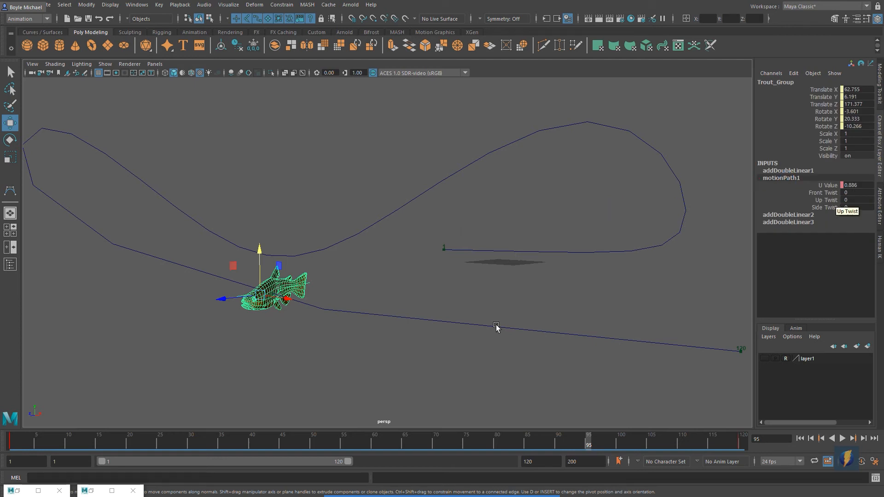
Check the motion path's U Value at frames 1 and 120, and move the current time to frame 60
left_click(469, 484)
mouse_move(610, 176)
left_mouse_down()
mouse_move(779, 177)
mouse_move(838, 184)
mouse_move(835, 195)
mouse_move(801, 187)
mouse_move(823, 188)
mouse_move(844, 170)
mouse_move(456, 225)
mouse_move(454, 246)
mouse_move(558, 256)
mouse_move(658, 250)
mouse_move(678, 189)
mouse_move(564, 131)
mouse_move(383, 224)
mouse_move(118, 150)
mouse_move(96, 244)
mouse_move(389, 310)
mouse_move(645, 339)
mouse_move(634, 274)
mouse_move(638, 295)
left_mouse_up()
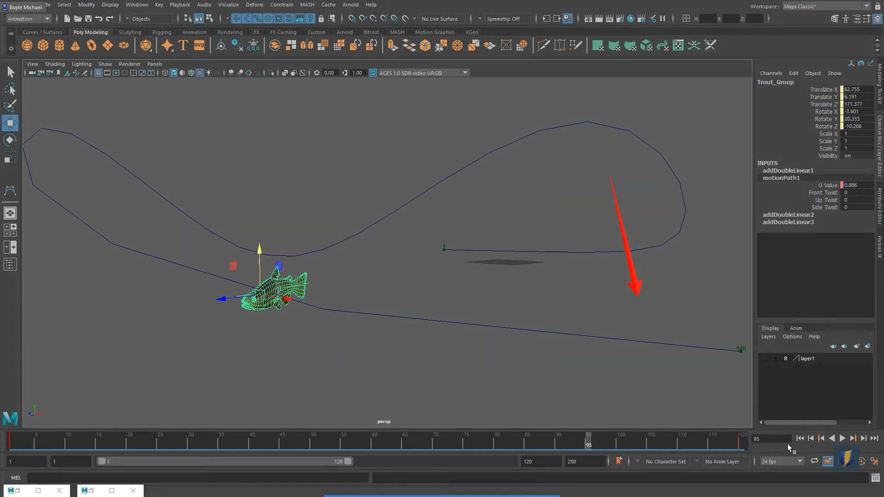
left_click(800, 438)
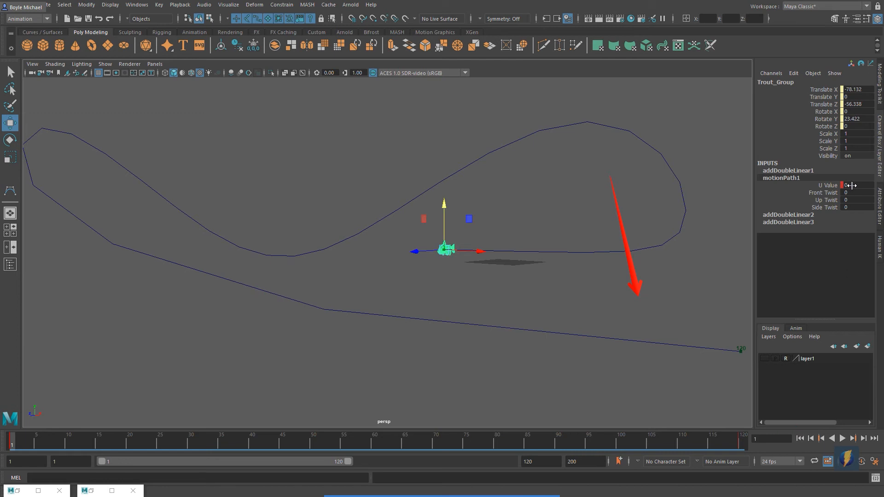
left_click_drag(574, 443, 742, 443)
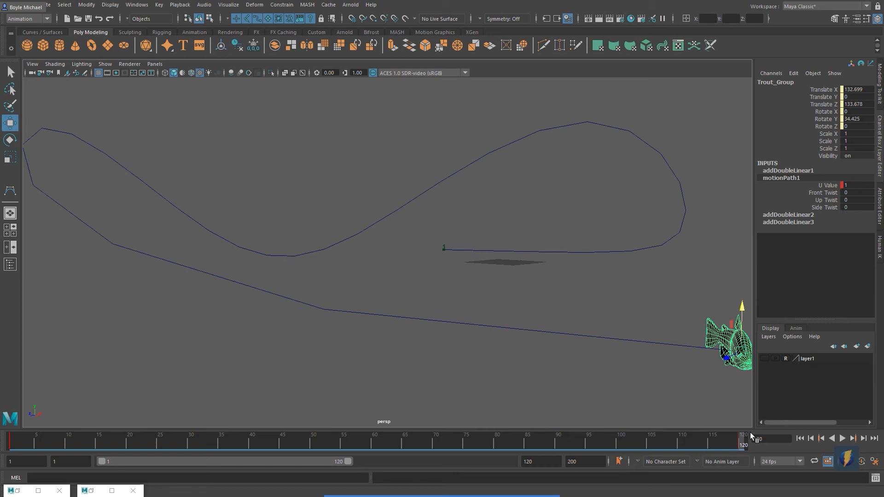
left_click_drag(742, 446, 375, 464)
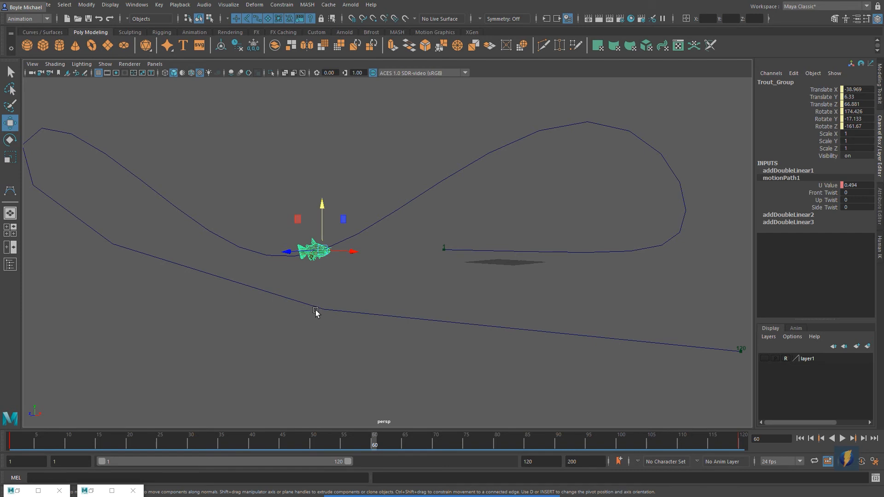
Try a Front Twist of about -84 on motionPath1 while viewing the trout up close, and undo it
middle_click_drag(315, 310, 449, 367, "alt")
right_click_drag(263, 356, 579, 329, "alt")
middle_click_drag(578, 329, 503, 261, "alt")
left_click_drag(503, 260, 507, 286, "alt")
middle_click_drag(503, 241, 534, 348, "alt")
left_click_drag(449, 249, 453, 266, "alt")
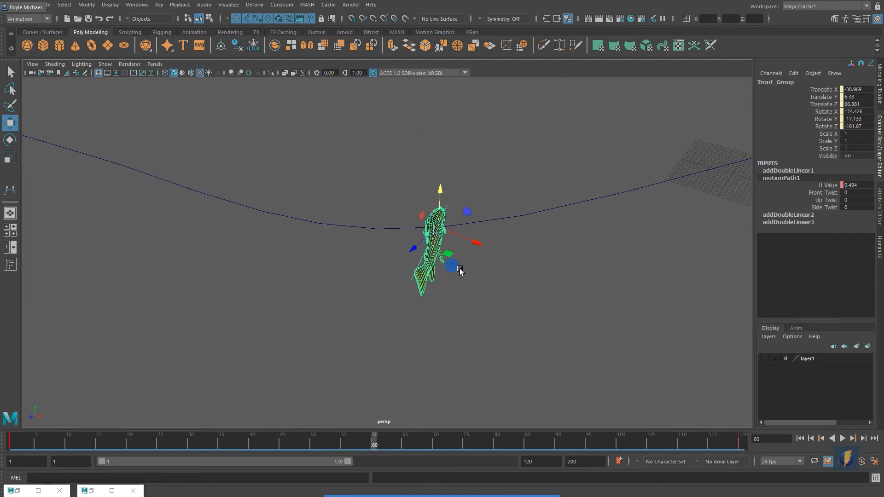
left_click(472, 478)
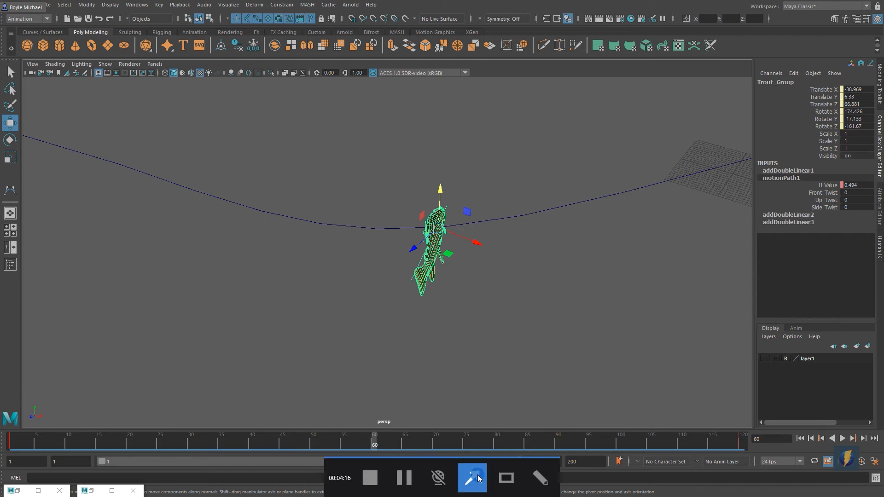
mouse_move(639, 202)
left_mouse_down()
mouse_move(790, 188)
mouse_move(814, 212)
mouse_move(792, 198)
mouse_move(803, 195)
left_mouse_up()
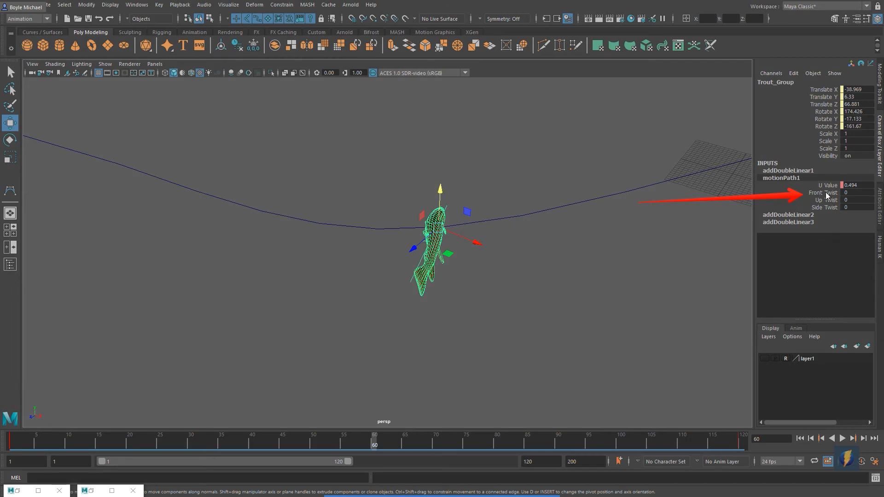
left_click(825, 193)
middle_click_drag(508, 158, 474, 198)
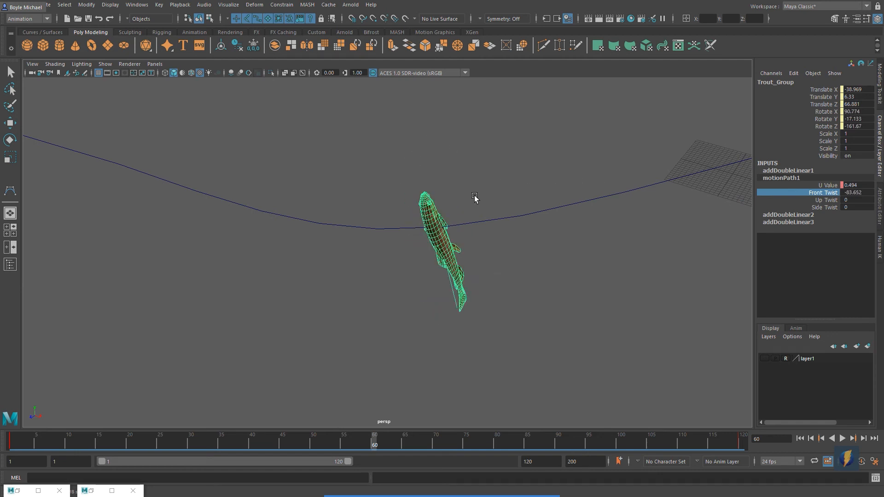
key("ctrl+z")
Try a Side Twist of about -66 on motionPath1, and undo it
left_click(821, 208)
middle_click_drag(495, 203, 462, 230)
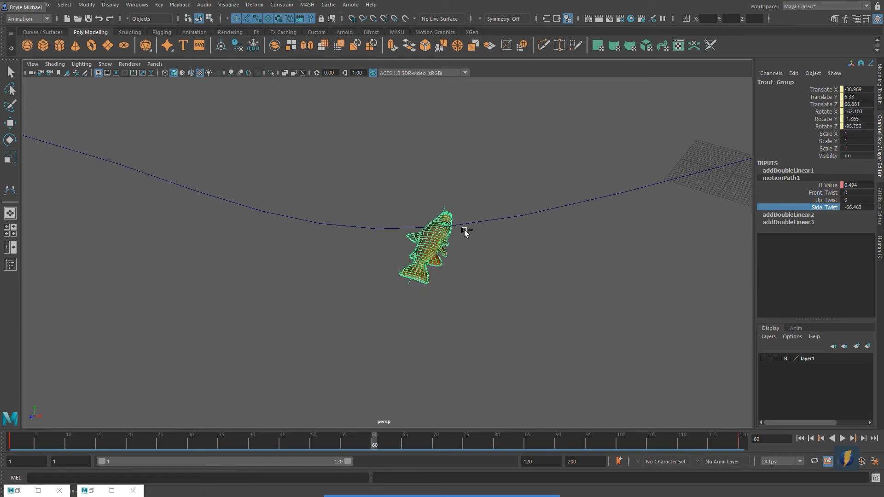
key("ctrl+z")
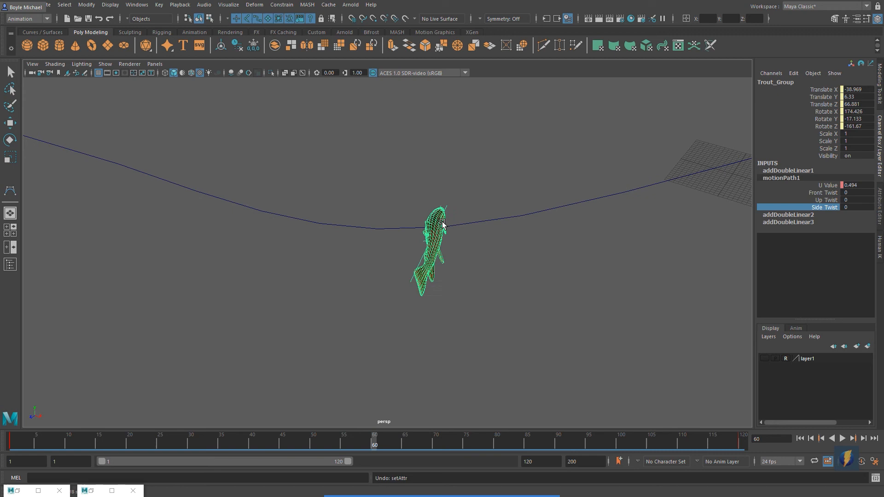
Rotate the trout along the path with motionPath1's Up Twist and set its value to exactly 90
left_click(819, 201)
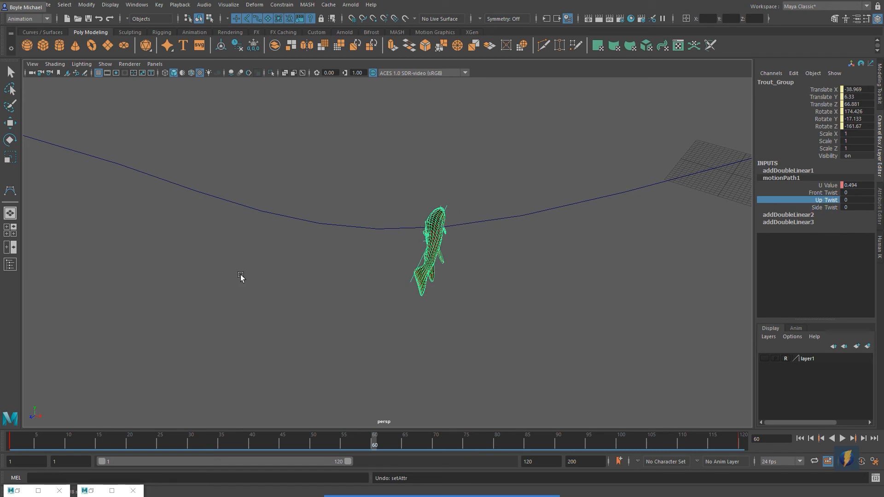
middle_click_drag(262, 288, 296, 290)
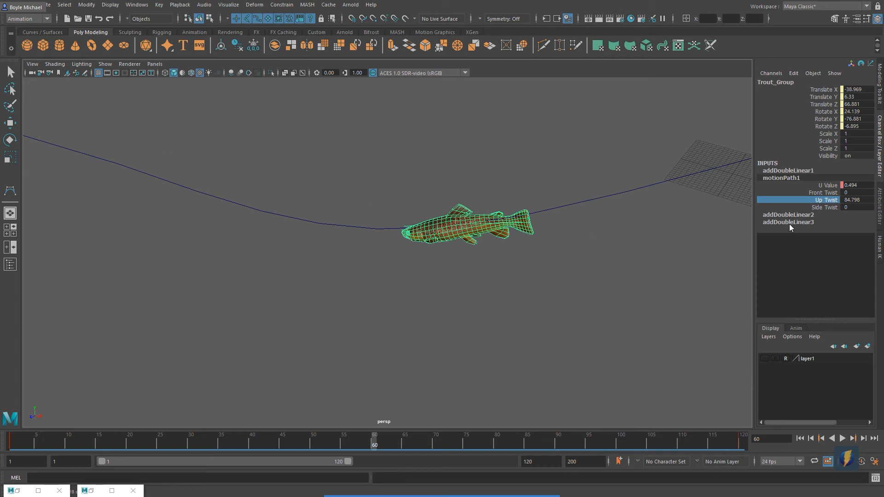
left_click(472, 481)
mouse_move(575, 349)
left_mouse_down()
mouse_move(666, 321)
mouse_move(808, 199)
left_mouse_up()
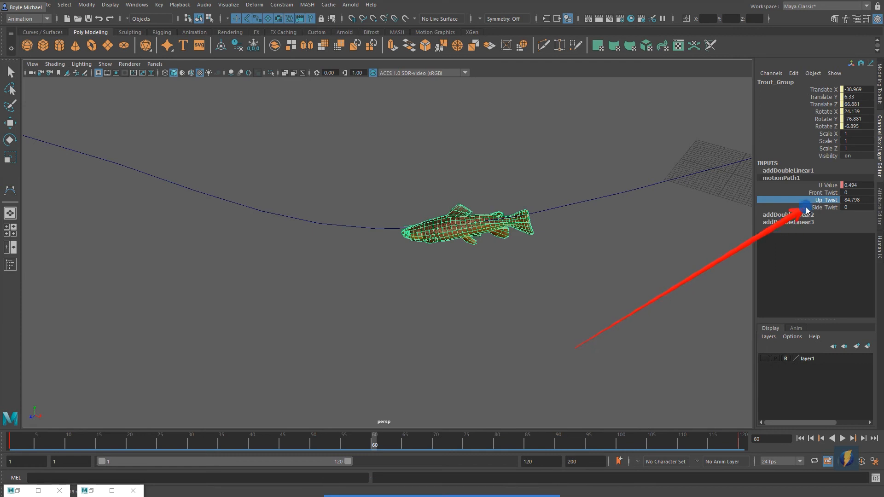
left_click(855, 200)
type("90")
key("Return")
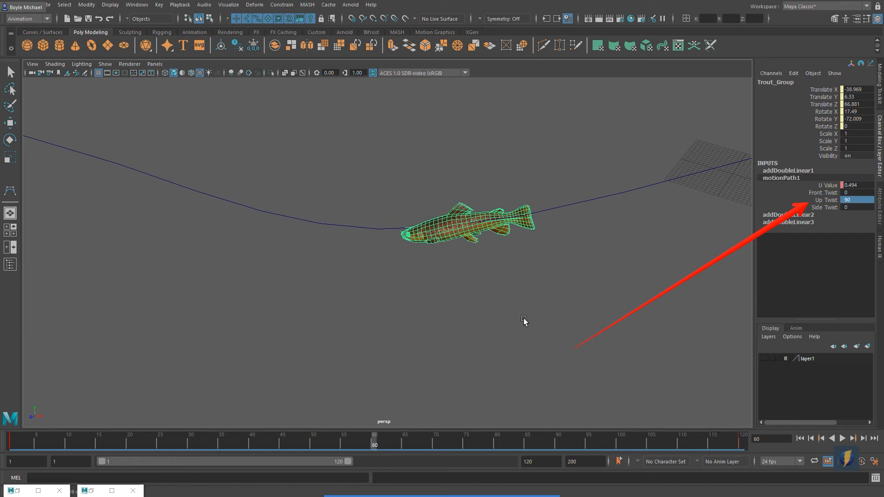
Play the animation from the first frame with the whole path in view to check the trout's orientation, stopping near the end
scroll(524, 318, "down", 5)
left_click_drag(447, 325, 394, 312, "alt")
right_click_drag(394, 311, 514, 304, "alt")
middle_click_drag(513, 304, 450, 268, "alt")
right_click_drag(410, 280, 474, 273, "alt")
middle_click_drag(474, 274, 461, 268, "alt")
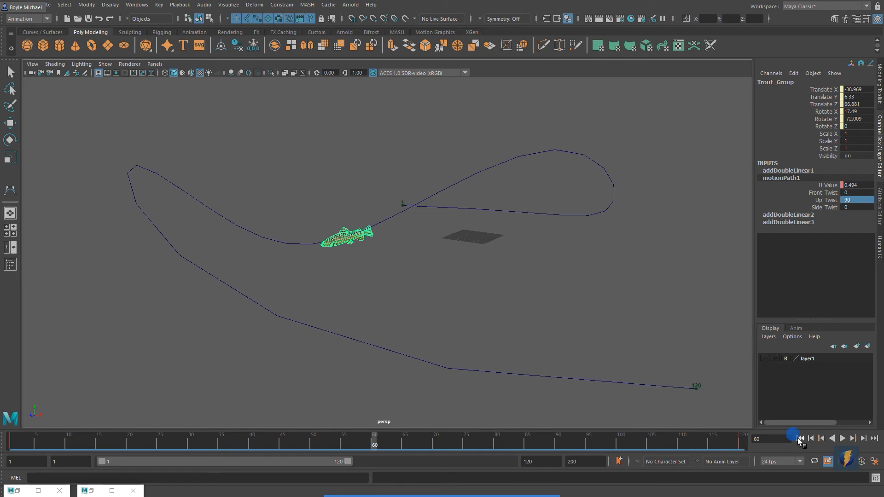
left_click(800, 438)
left_click(841, 439)
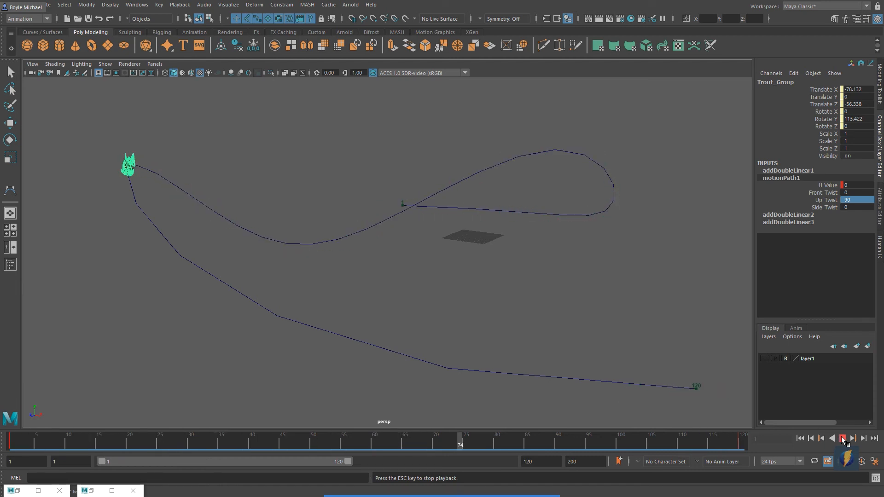
left_click(842, 438)
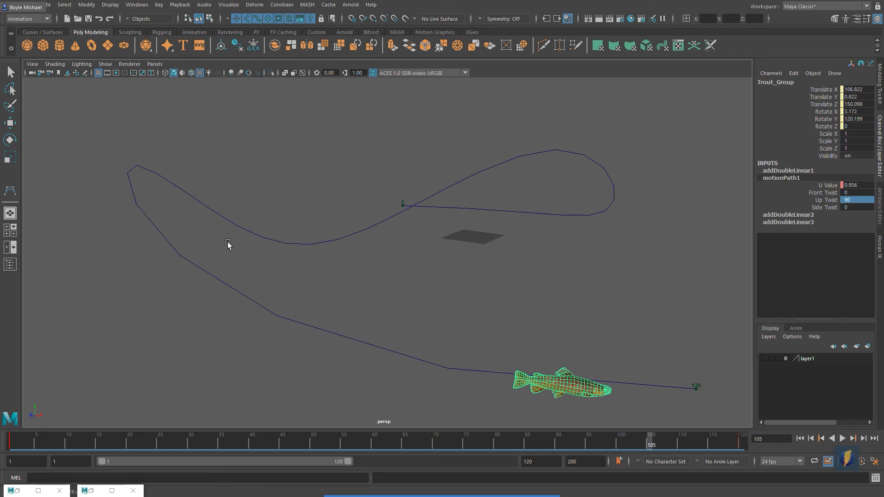
Set the end time of the playback range to 300
mouse_move(483, 493)
left_click(472, 478)
left_click_drag(608, 176, 489, 266)
mouse_move(444, 284)
left_mouse_down()
mouse_move(94, 402)
mouse_move(414, 409)
mouse_move(721, 434)
mouse_move(617, 360)
mouse_move(749, 429)
mouse_move(565, 372)
mouse_move(545, 438)
left_mouse_up()
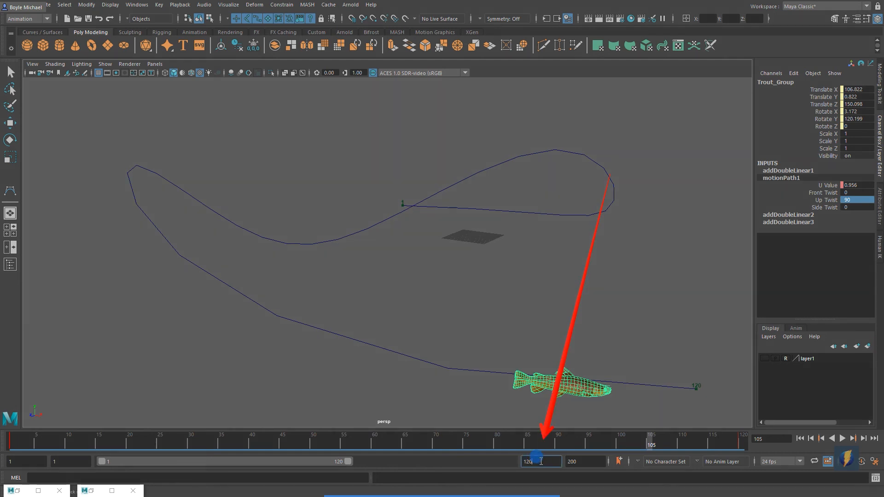
type("300")
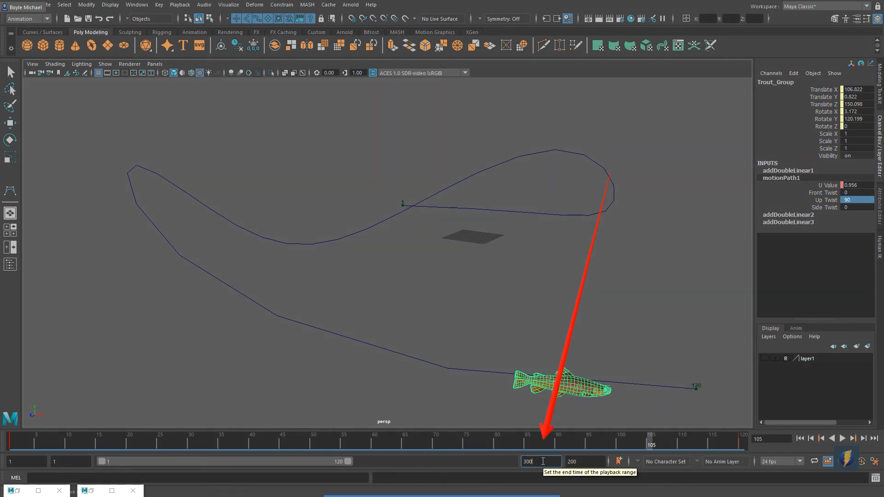
key("Return")
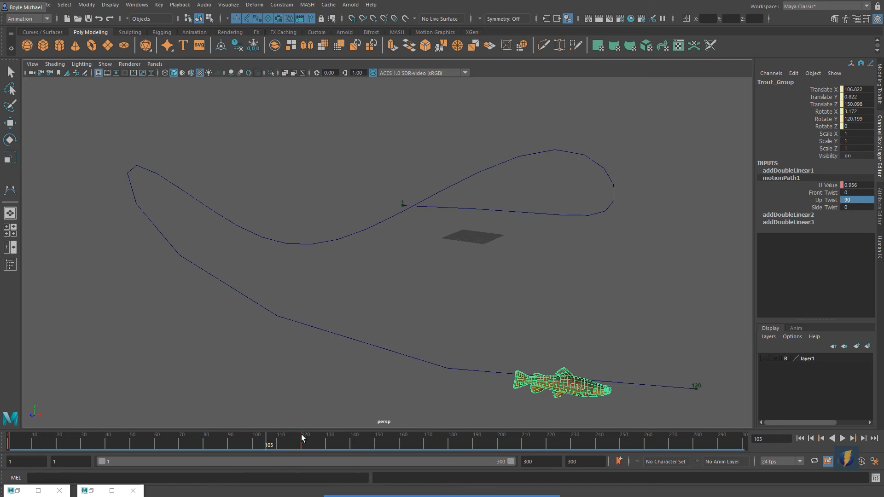
Play the animation from the first frame and check the path's key timing against the extended playback range
left_click(799, 439)
left_click(839, 438)
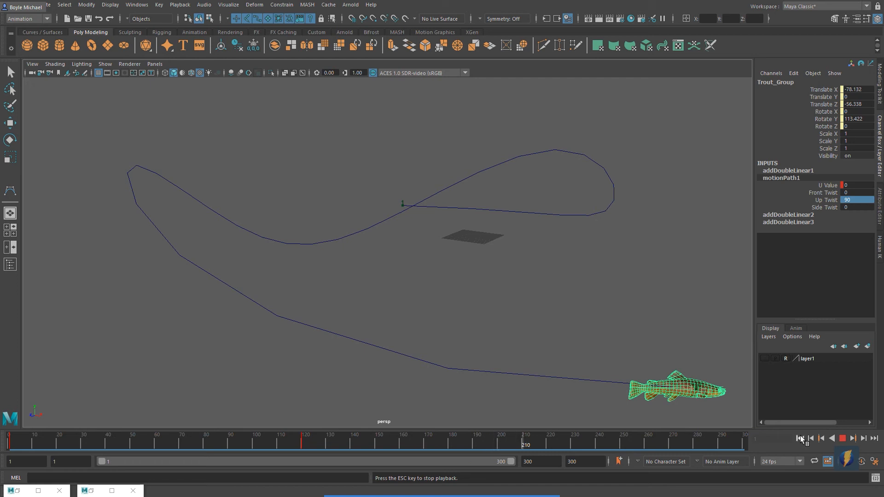
left_click(842, 439)
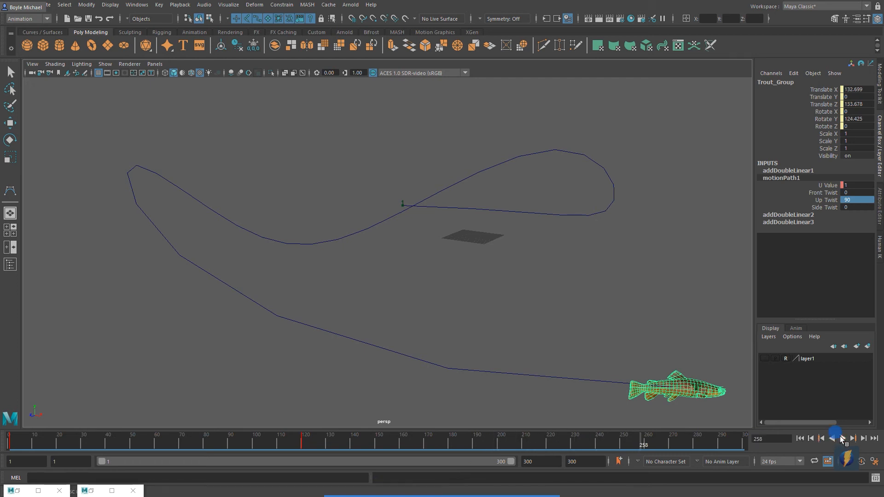
left_click(473, 477)
left_click_drag(620, 279, 831, 184)
mouse_move(619, 280)
left_mouse_down()
mouse_move(405, 305)
mouse_move(308, 433)
mouse_move(677, 299)
mouse_move(745, 443)
left_mouse_up()
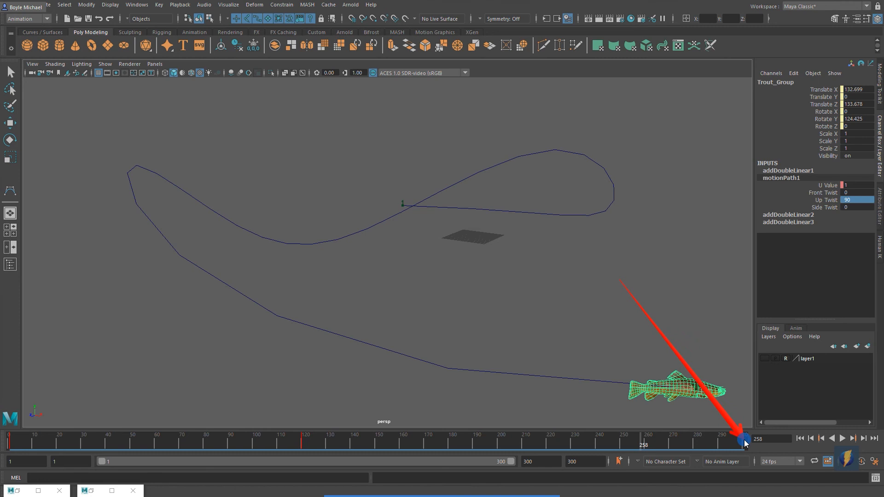
mouse_move(617, 280)
left_mouse_down()
mouse_move(386, 239)
mouse_move(358, 390)
left_mouse_up()
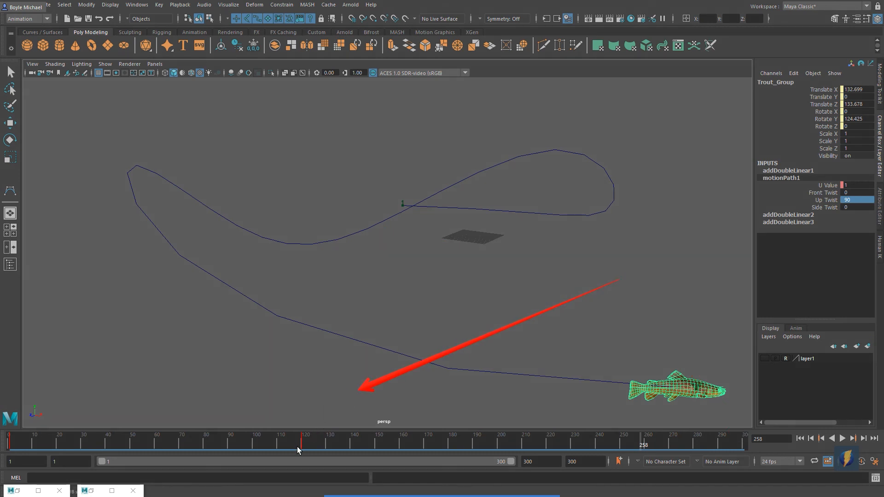
Try to move the motion path's key at frame 120 further along the timeline
left_click_drag(288, 443, 315, 442, "shift")
mouse_move(313, 442)
left_mouse_down()
mouse_move(716, 441)
mouse_move(593, 443)
left_mouse_up()
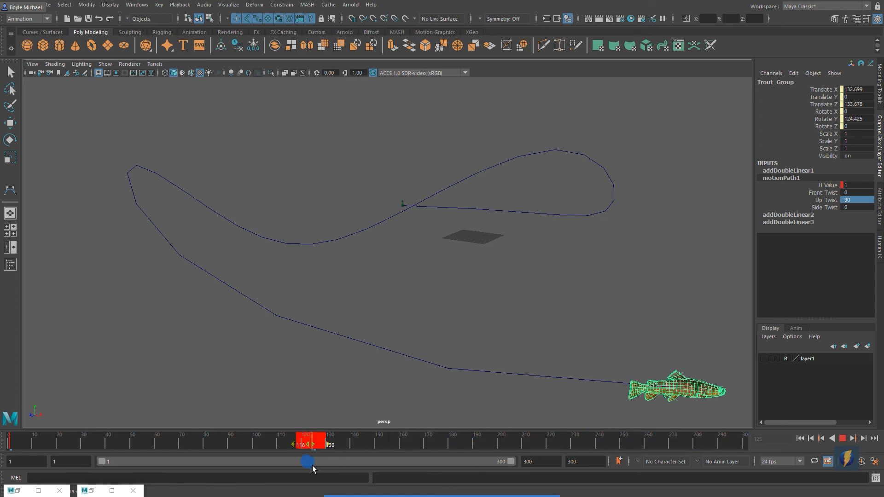
left_click_drag(304, 467, 303, 468)
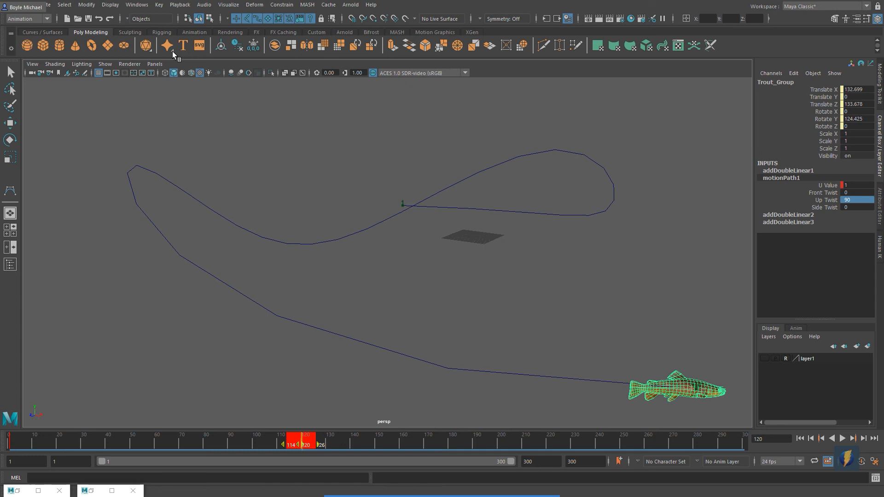
Open the Graph Editor and move the motion path's end key at frame 120 to about frame 262, keeping its value
left_click(136, 5)
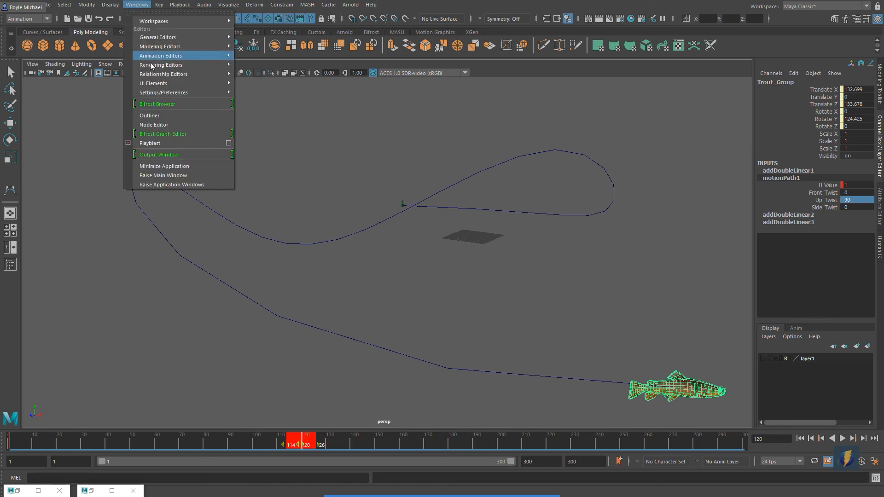
mouse_move(159, 57)
left_click(256, 57)
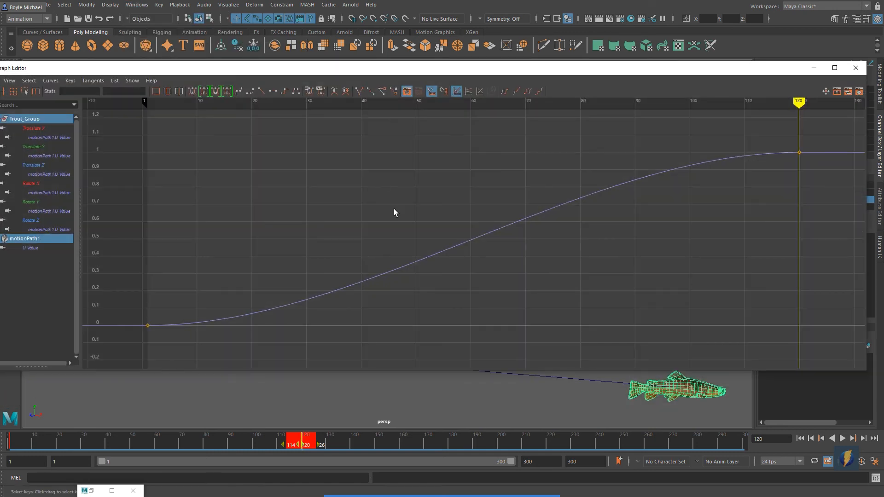
scroll(388, 210, "down", 5)
right_click_drag(550, 227, 534, 215, "alt+shift")
middle_click_drag(543, 203, 449, 215, "alt+shift")
key("w")
middle_click_drag(484, 240, 473, 244, "alt")
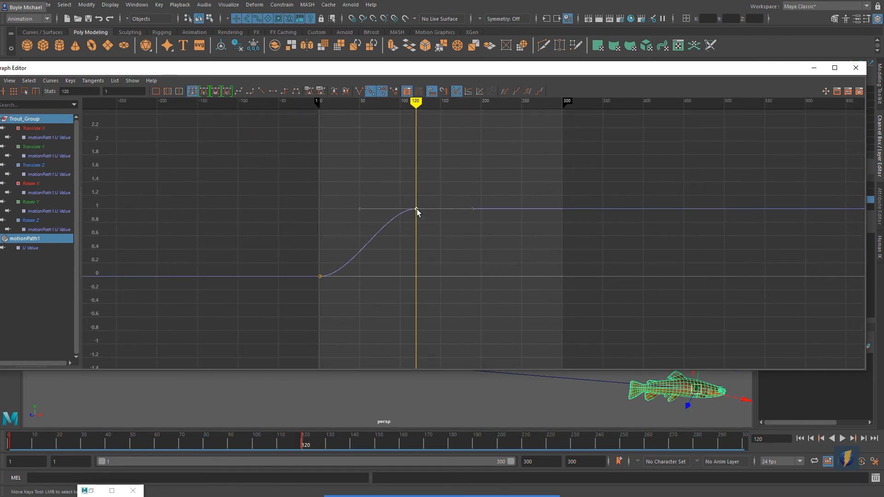
middle_click_drag(416, 209, 530, 209, "shift")
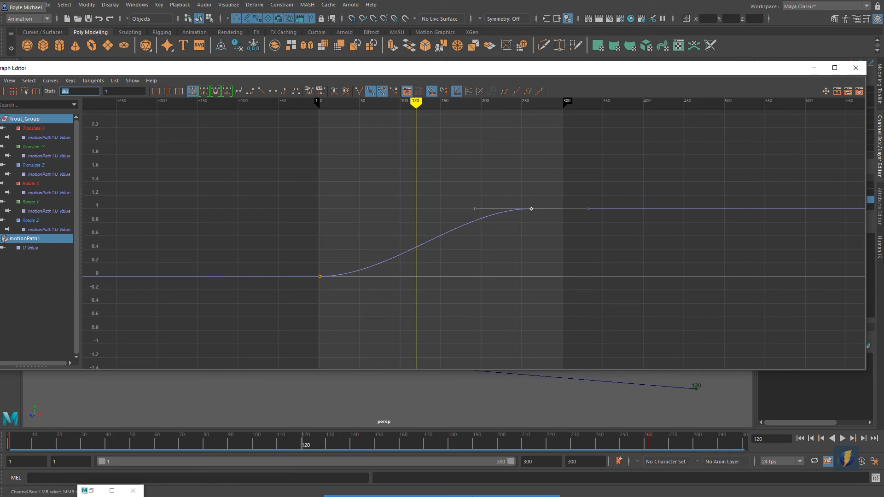
Set the motion path's end key to frame 300 and minimize the Graph Editor
left_click(472, 478)
mouse_move(215, 275)
left_mouse_down()
mouse_move(113, 171)
mouse_move(87, 102)
left_mouse_up()
left_click(72, 92)
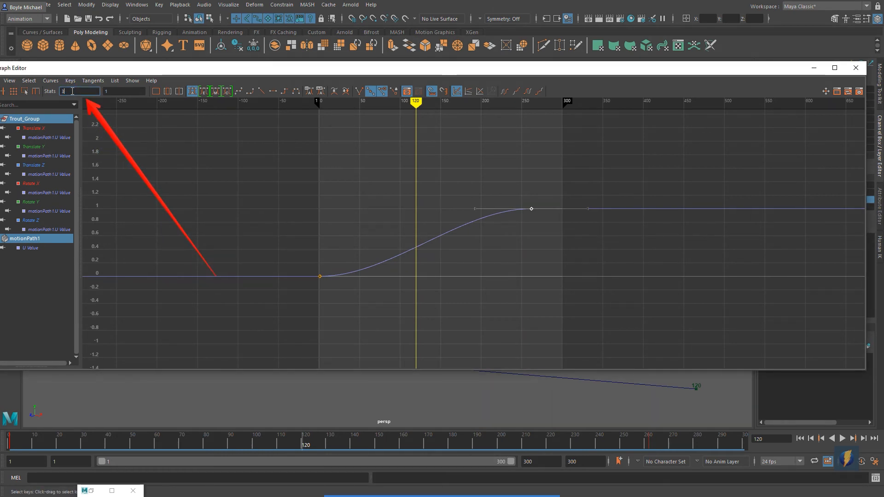
key("Return")
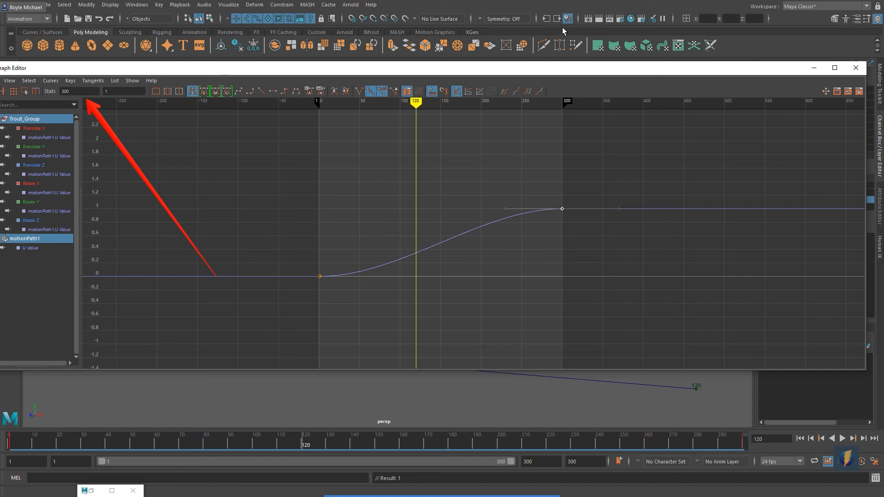
left_click(813, 68)
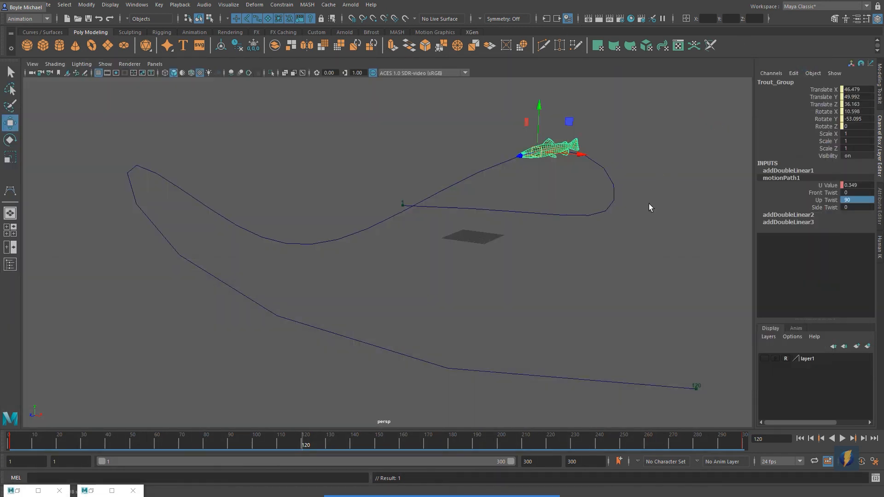
Play the animation from the first frame to check the trout's speed along the retimed path
middle_click_drag(429, 250, 414, 223, "alt")
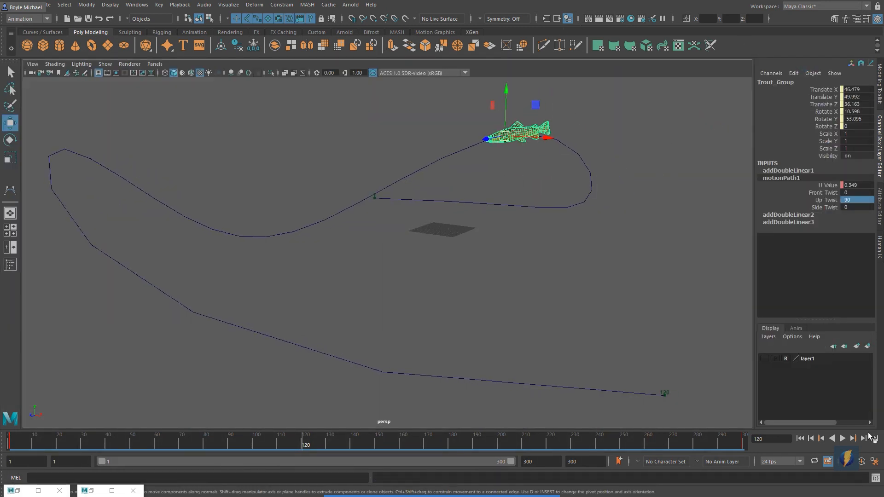
left_click(799, 438)
left_click(842, 438)
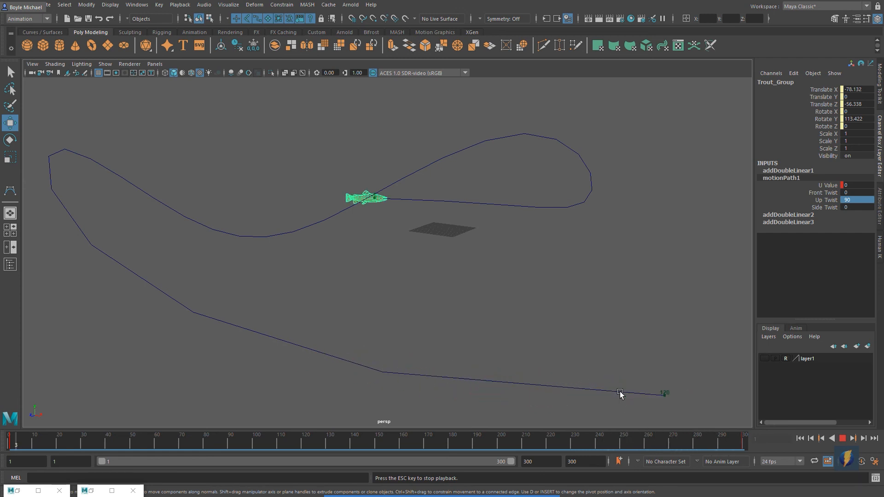
left_click(842, 438)
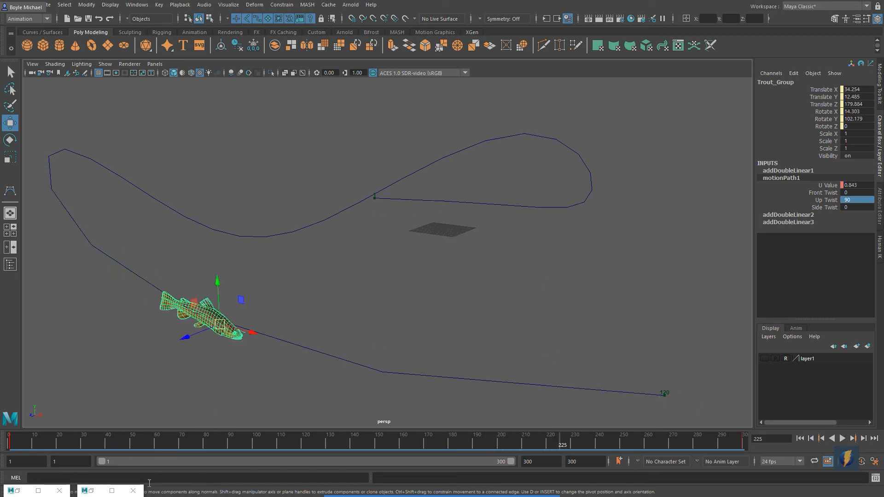
Give both keys of the motion path's U Value curve linear tangents and scrub the timeline to frame 279
left_click(111, 491)
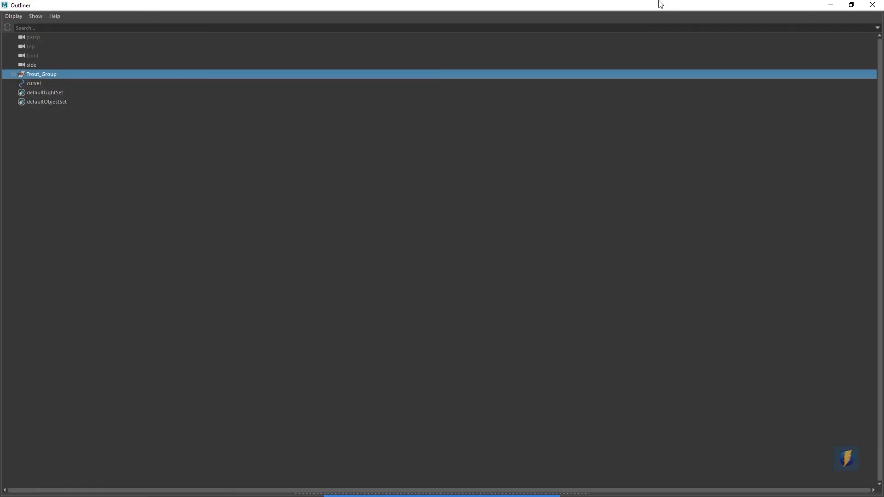
left_click(872, 5)
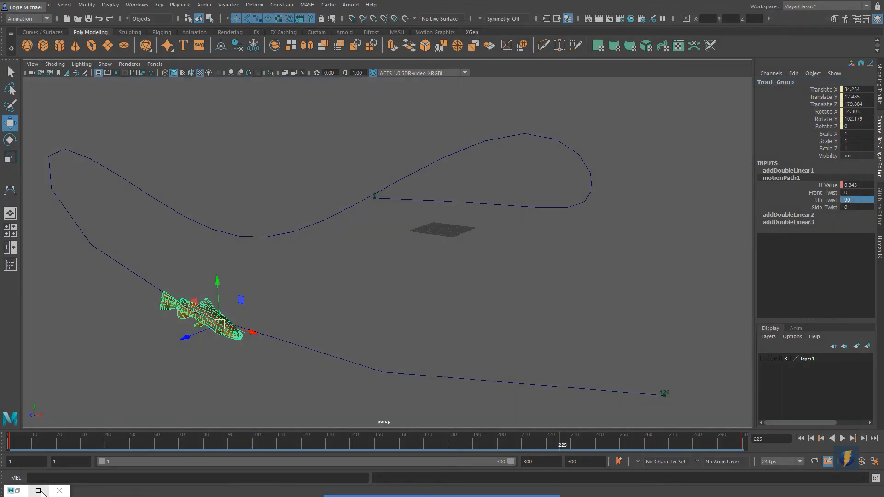
left_click(39, 491)
left_click_drag(440, 236, 607, 335)
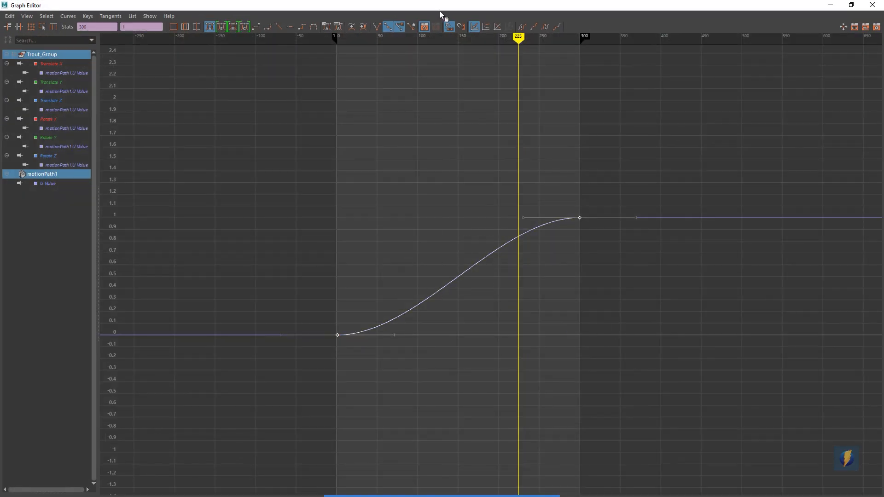
left_click(279, 27)
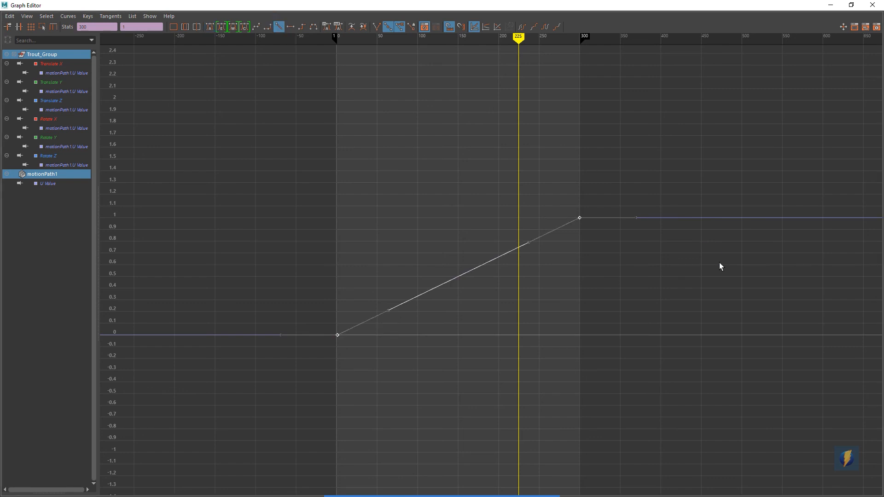
left_click(831, 5)
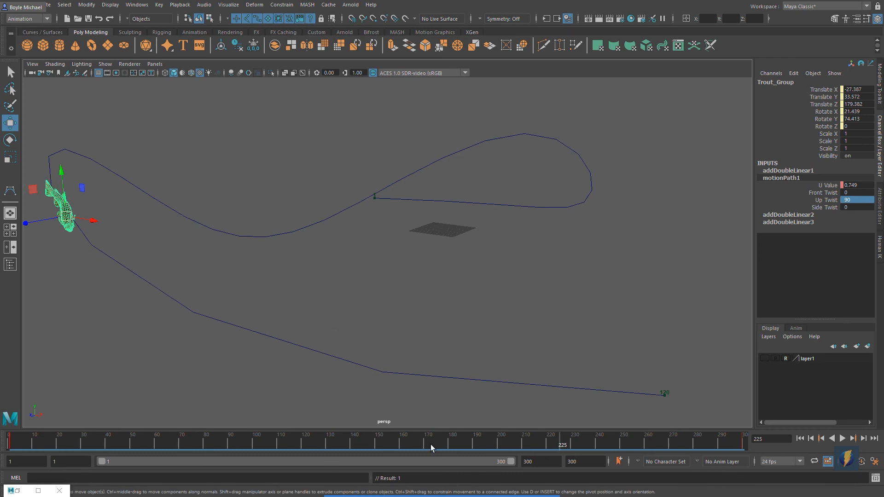
left_click_drag(556, 444, 693, 435)
Select sine2Handle inside Trout_Group in the Outliner and bring up its sine2 Offset curve in the Graph Editor
left_click(10, 264)
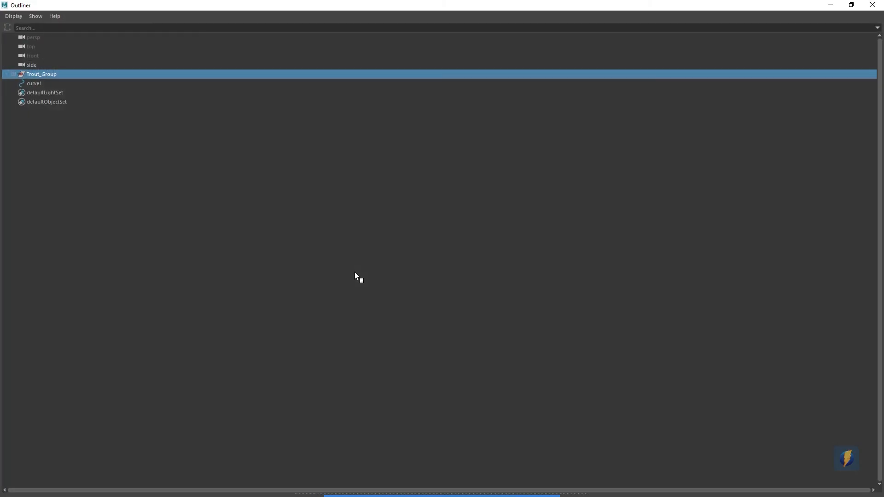
left_click(13, 74)
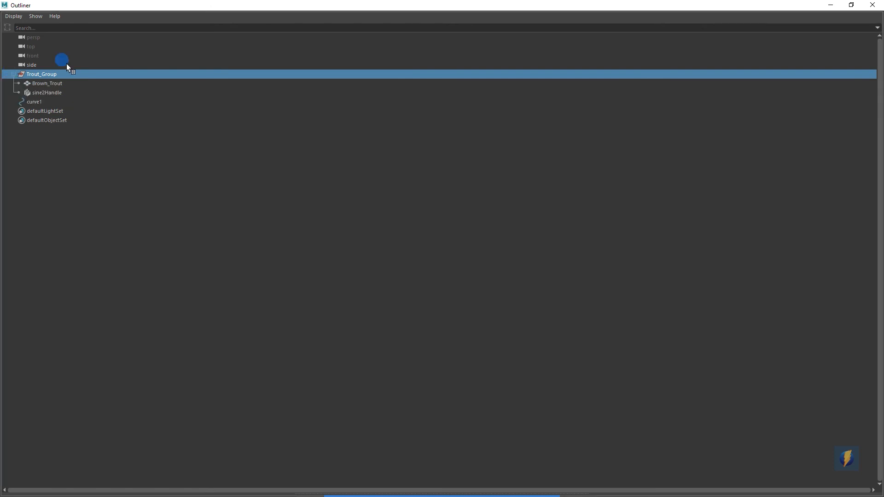
left_click(34, 95)
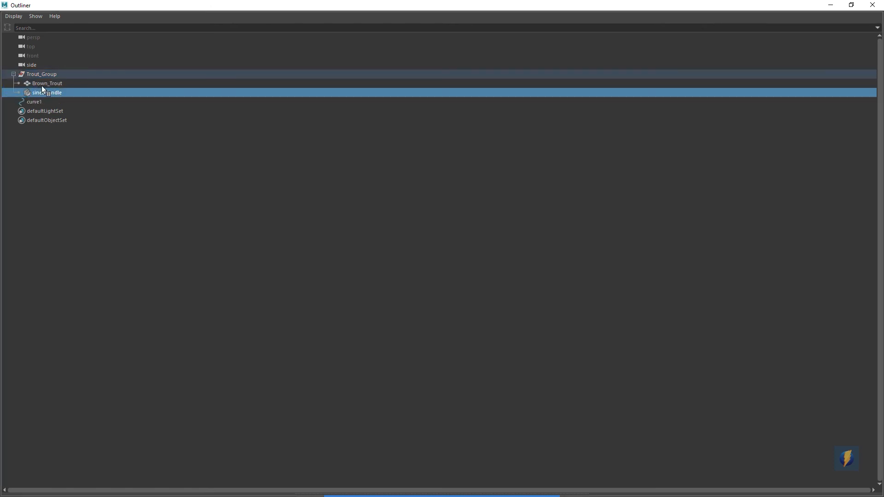
left_click(832, 6)
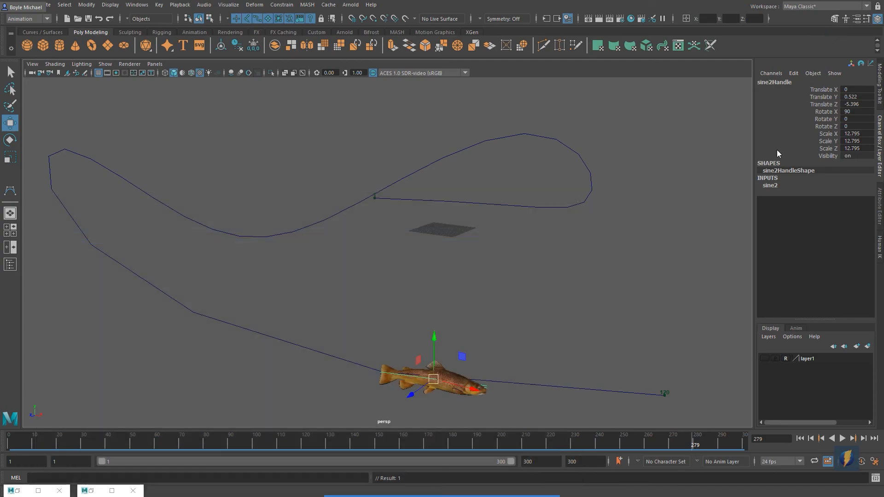
left_click(38, 490)
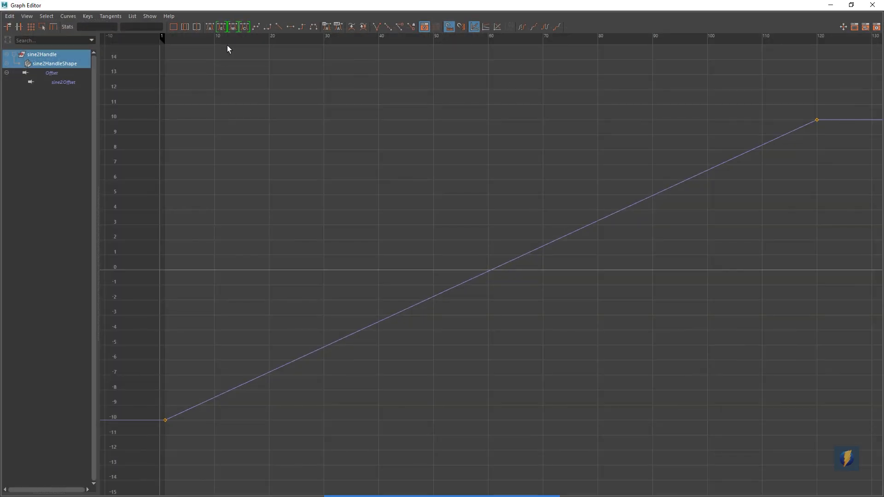
left_click(59, 83)
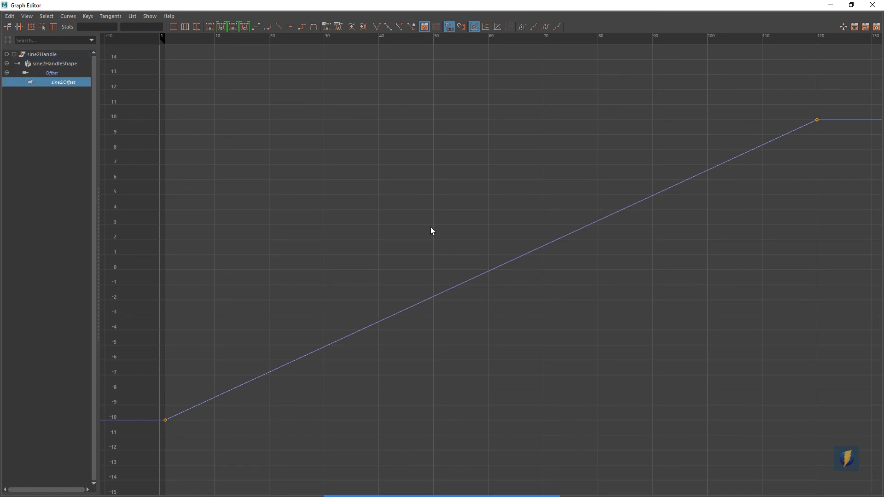
scroll(462, 238, "down", 5)
middle_click_drag(630, 269, 491, 258, "alt")
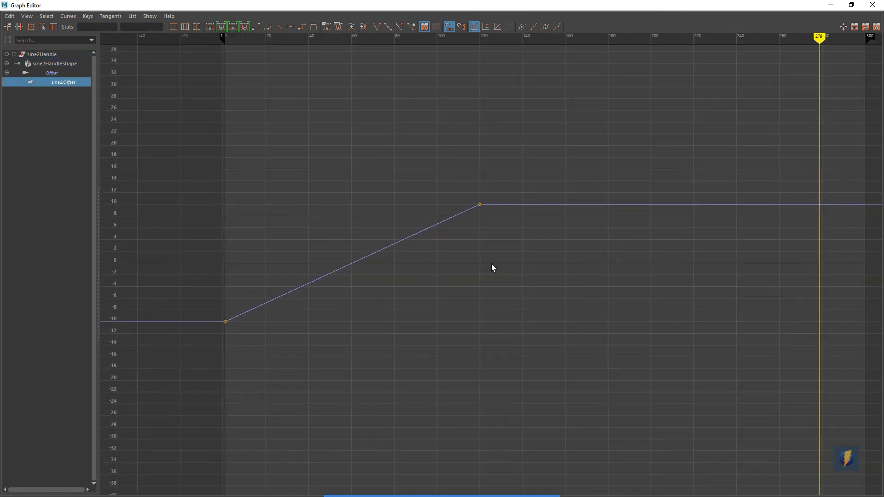
mouse_move(497, 295)
right_mouse_down("alt")
mouse_move(487, 268)
mouse_move(489, 281)
right_mouse_up("alt")
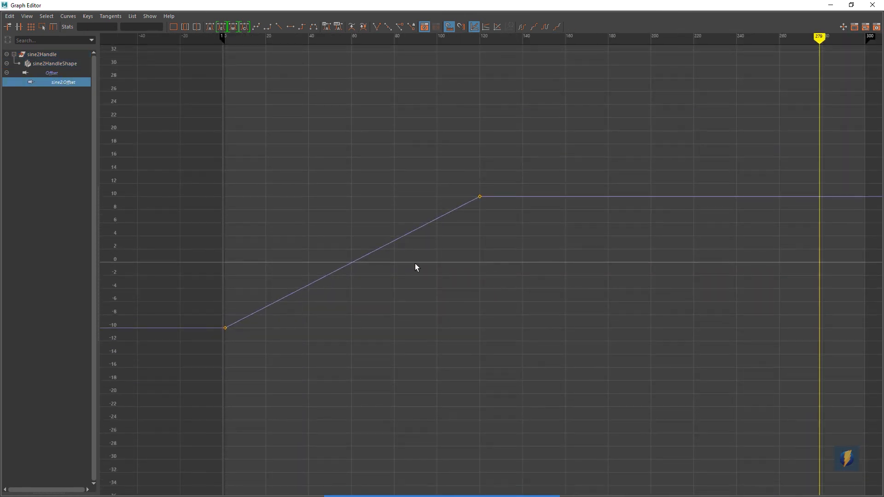
Try moving the sine2 Offset curve's end key later in time and then earlier to about frame 43, undoing each move
left_click_drag(368, 220, 490, 134)
middle_click_drag(482, 198, 757, 196, "shift")
key("ctrl+z")
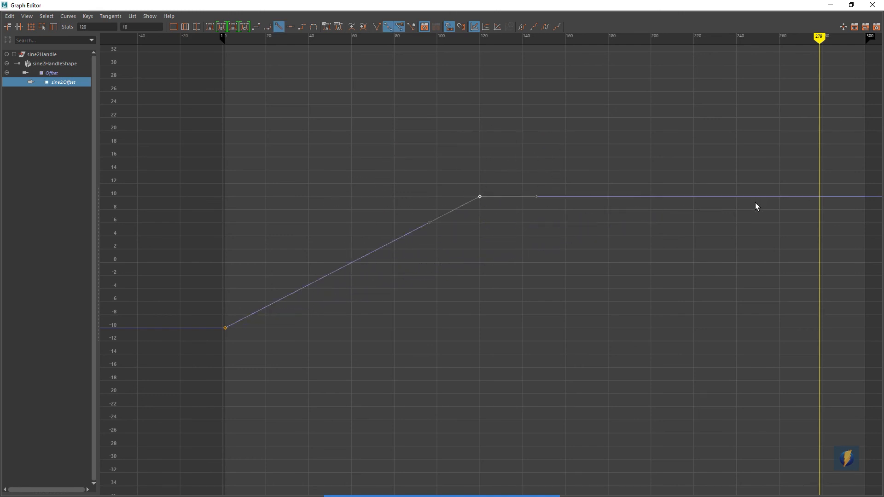
middle_click_drag(481, 199, 312, 204, "shift")
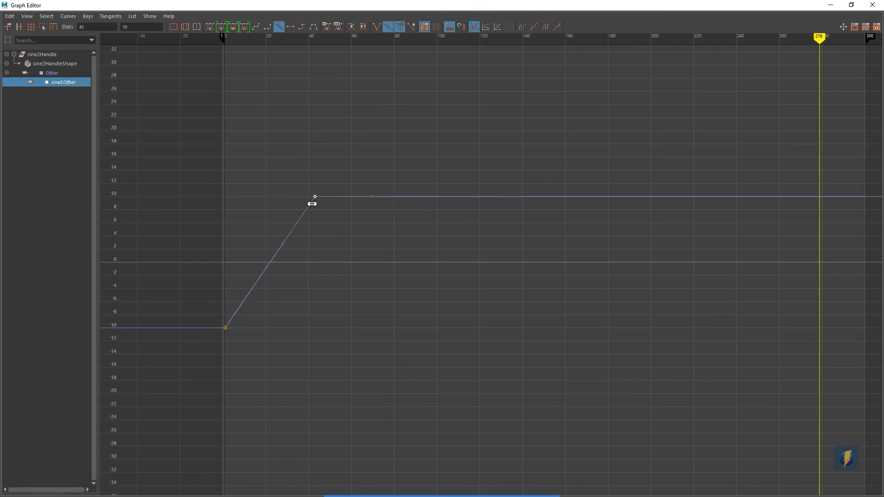
key("ctrl+z")
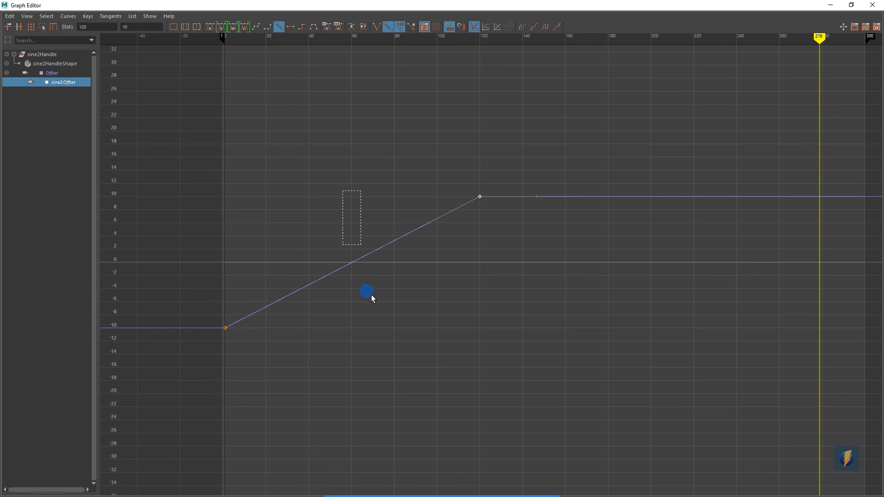
Select the whole sine2 Offset curve, set its Post Infinity to Cycle with Offset, and minimize the Graph Editor
left_click_drag(371, 297, 401, 307)
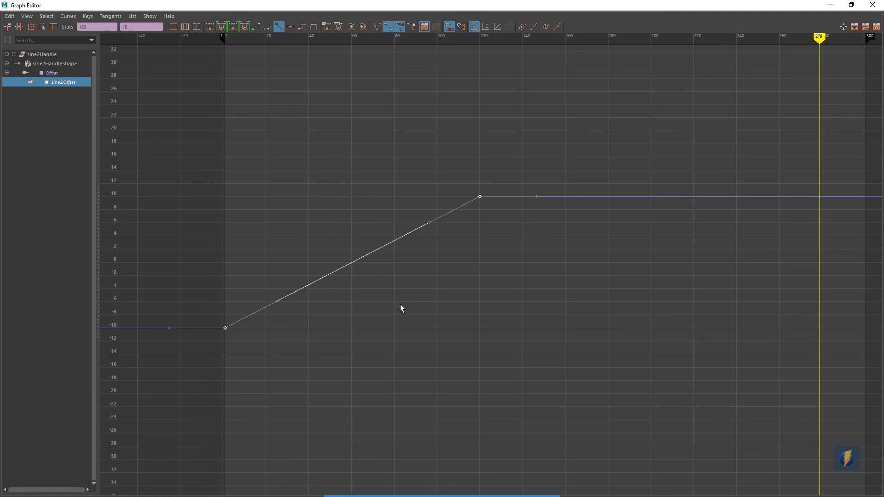
left_click(69, 17)
mouse_move(75, 40)
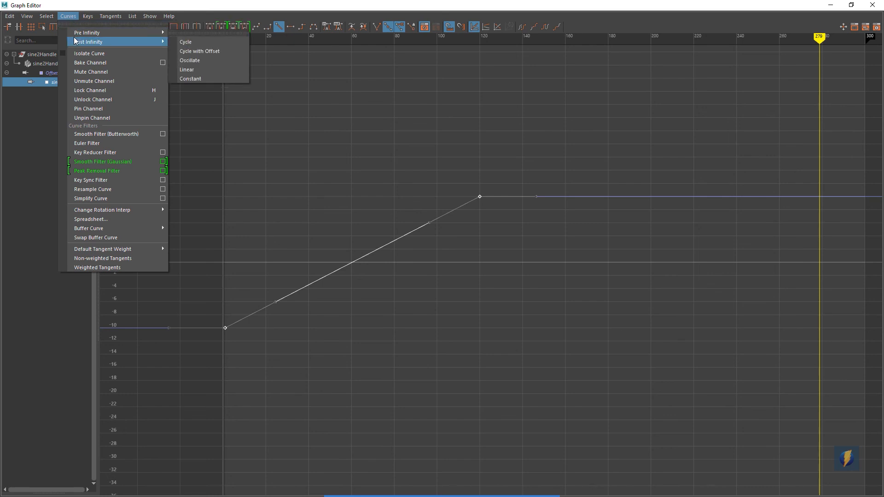
left_click(200, 51)
scroll(447, 277, "down", 10)
middle_click_drag(548, 238, 230, 397, "alt")
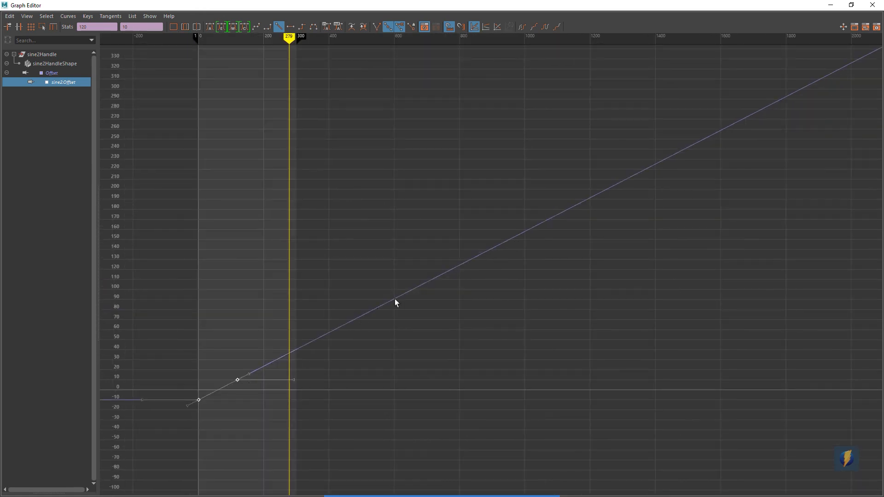
left_click(829, 6)
Play the animation from the first frame and examine the trout's swimming motion along the path from several angles
left_click(800, 439)
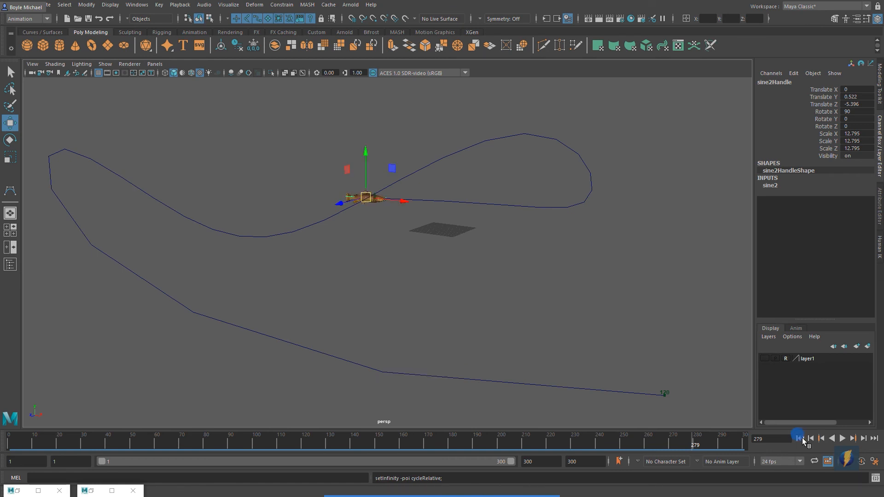
left_click(841, 438)
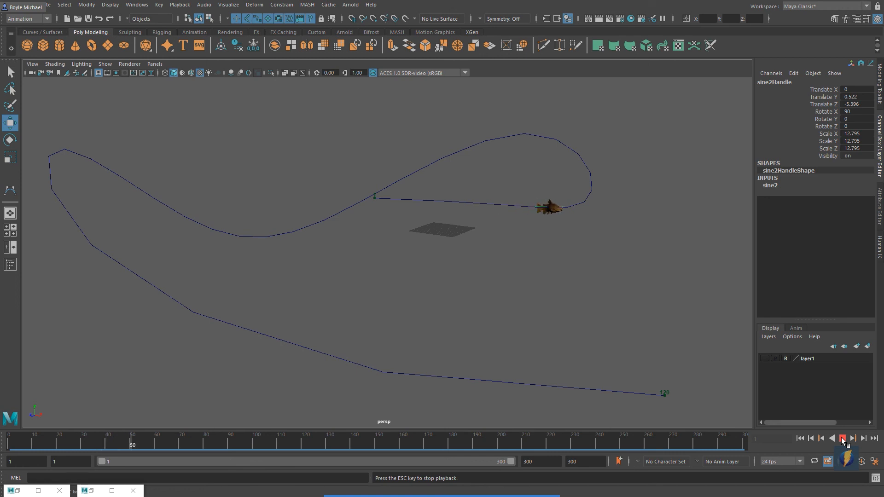
left_click_drag(506, 383, 476, 373, "alt")
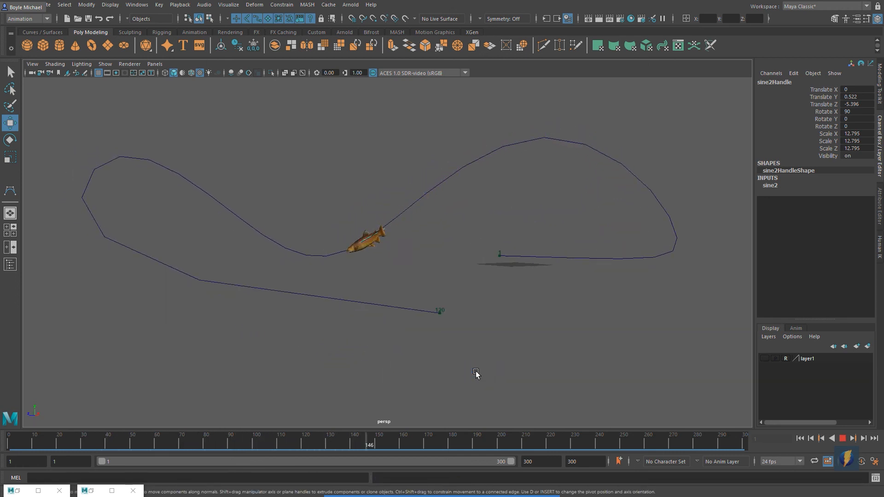
left_click_drag(342, 346, 366, 350, "alt")
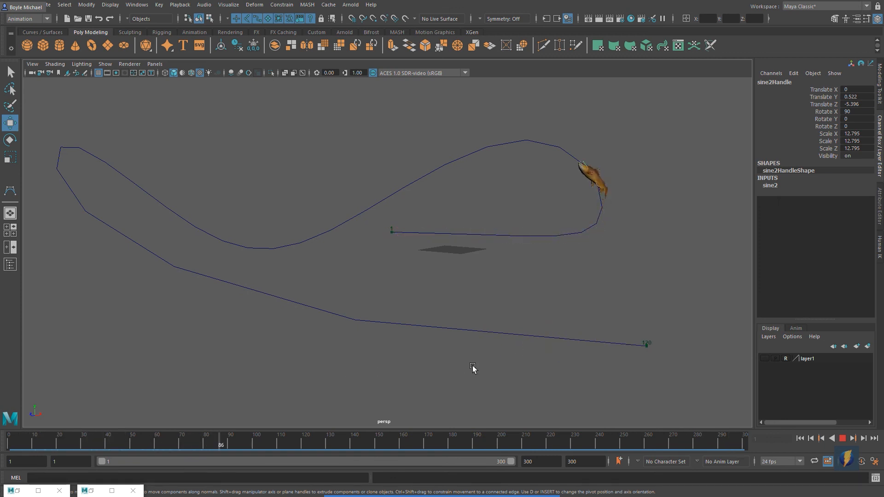
mouse_move(372, 493)
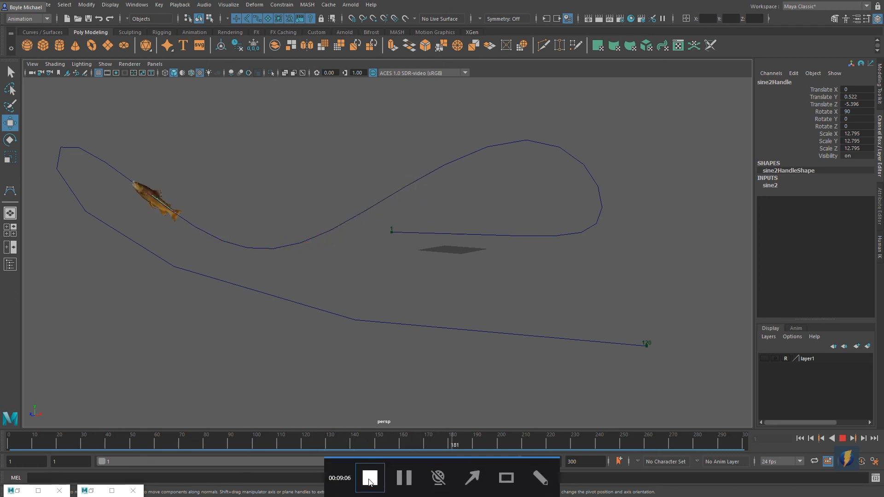
left_click(369, 479)
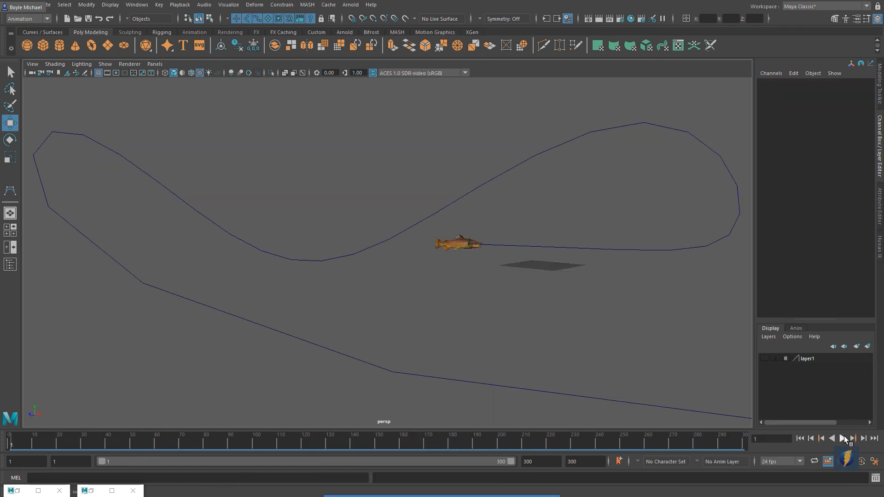
Play the animation through once, and limit the viewport to showing only polygons with the grid hidden
left_click(842, 438)
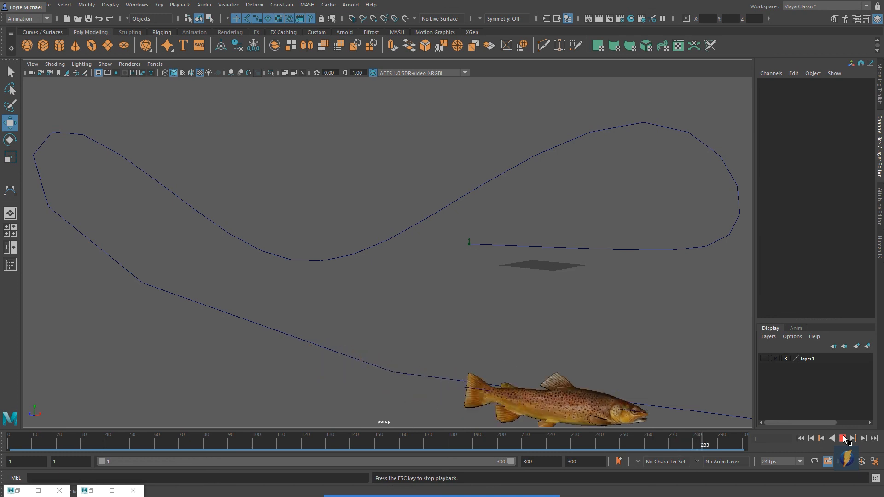
key("Escape")
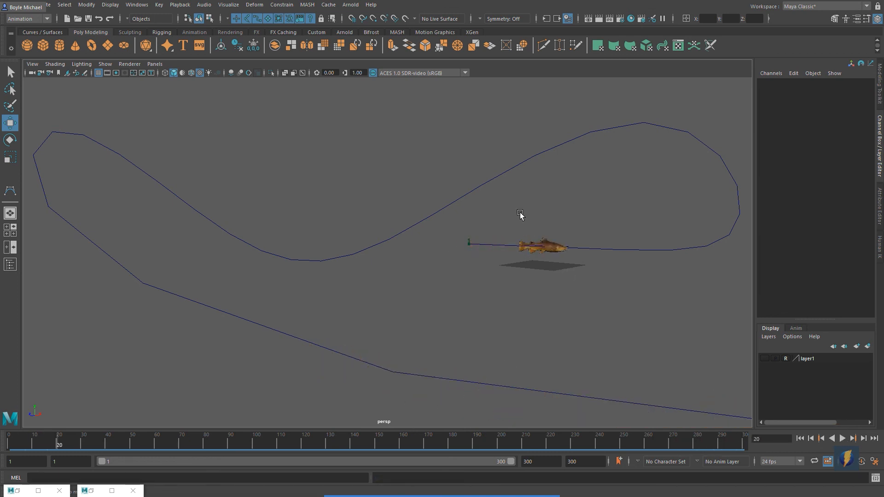
left_click(105, 65)
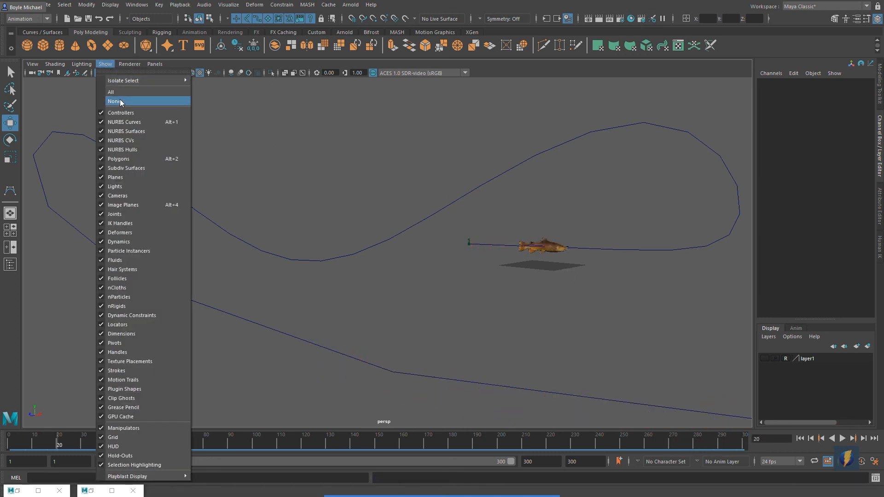
left_click(120, 101)
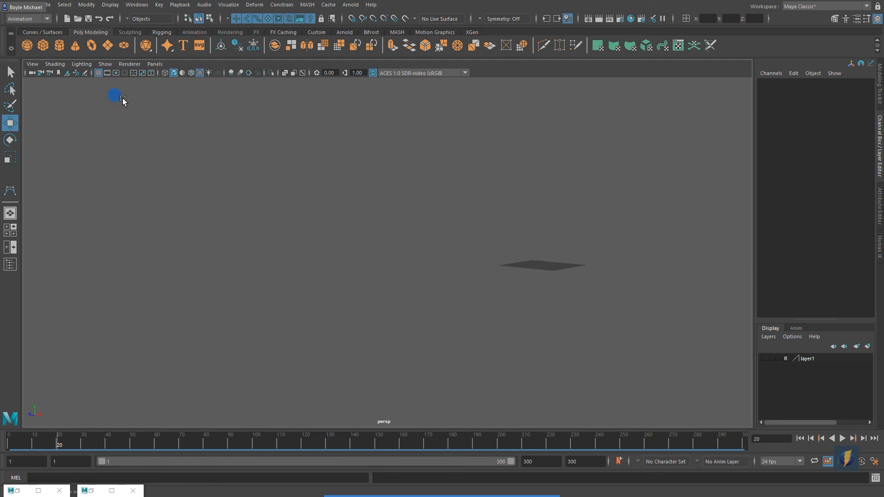
left_click(105, 64)
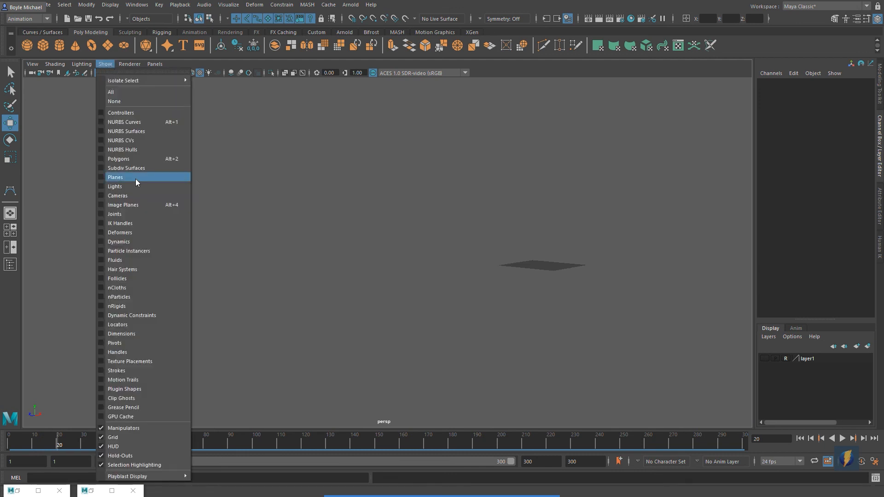
left_click(128, 159)
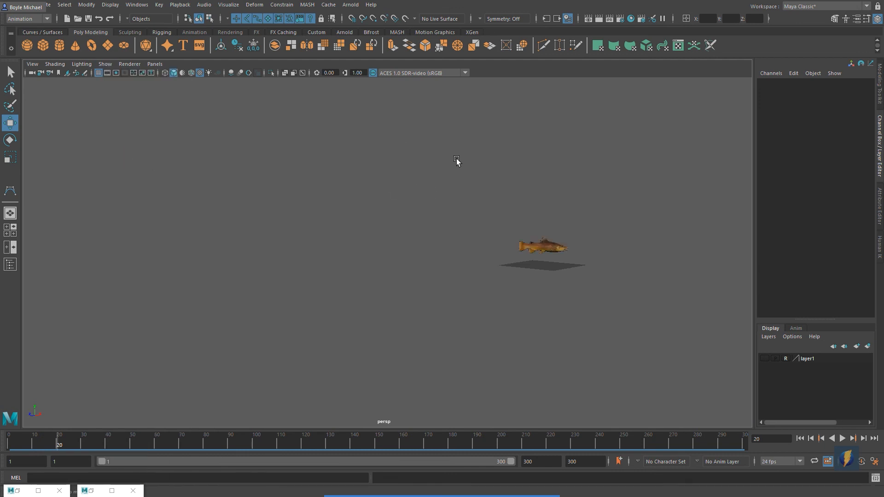
left_click(100, 66)
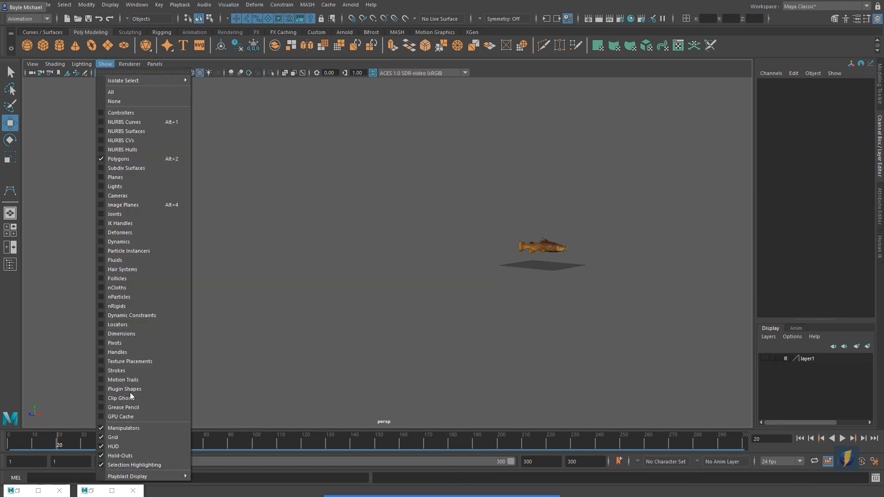
left_click(118, 438)
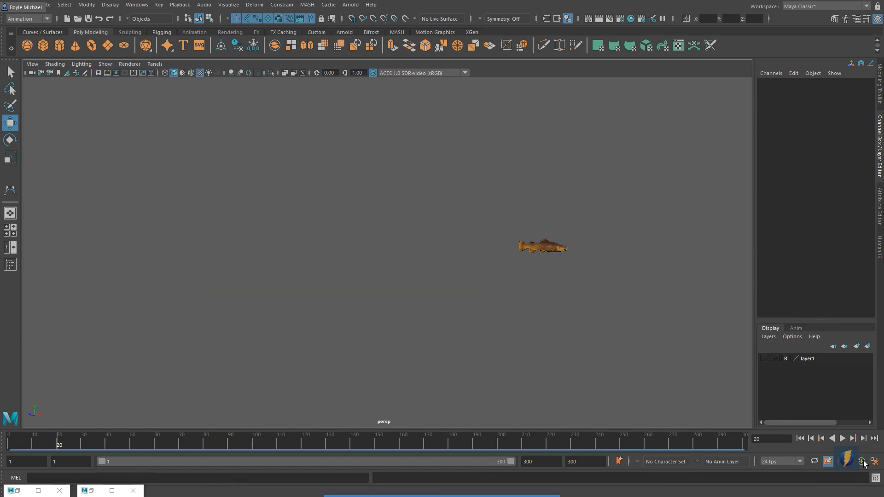
Play the animation with only the trout mesh displayed, and turn the display of all object types back on
left_click(841, 438)
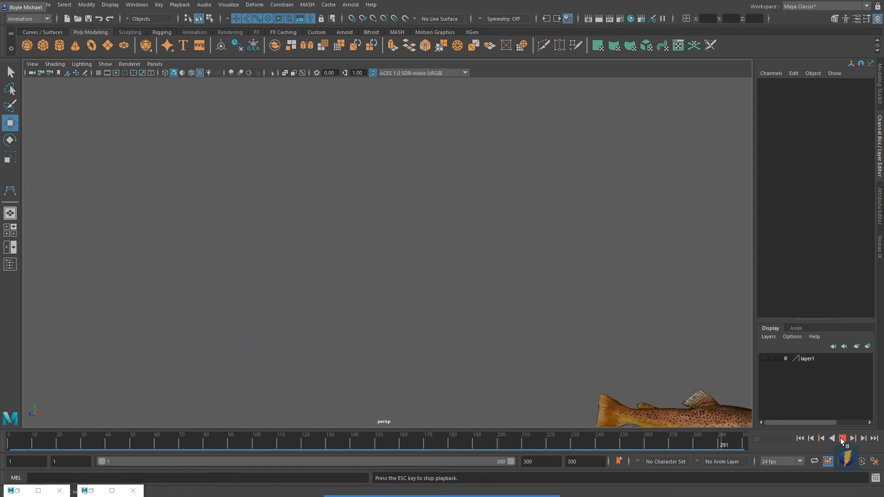
left_click(841, 439)
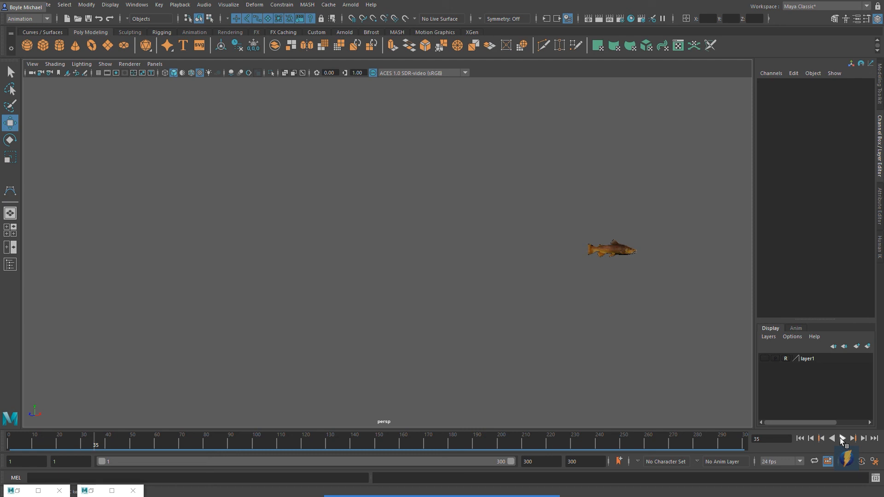
left_click(108, 65)
left_click(122, 98)
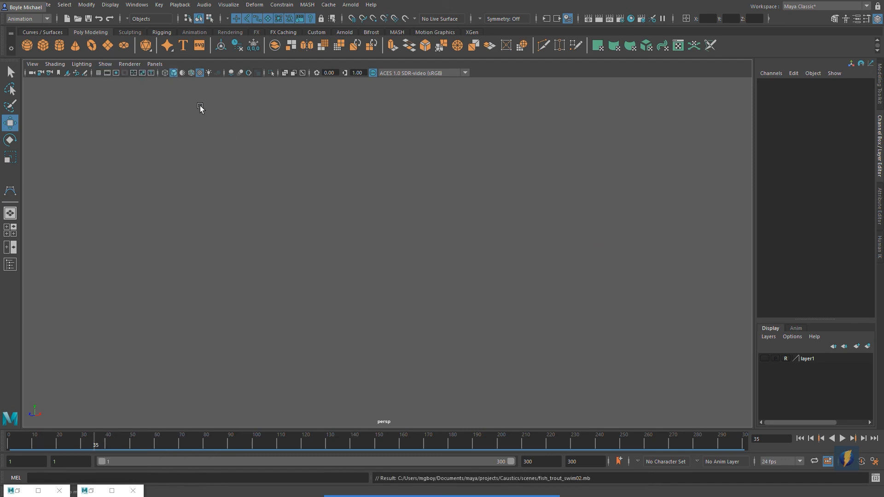
left_click(106, 64)
left_click(115, 92)
left_click(335, 134)
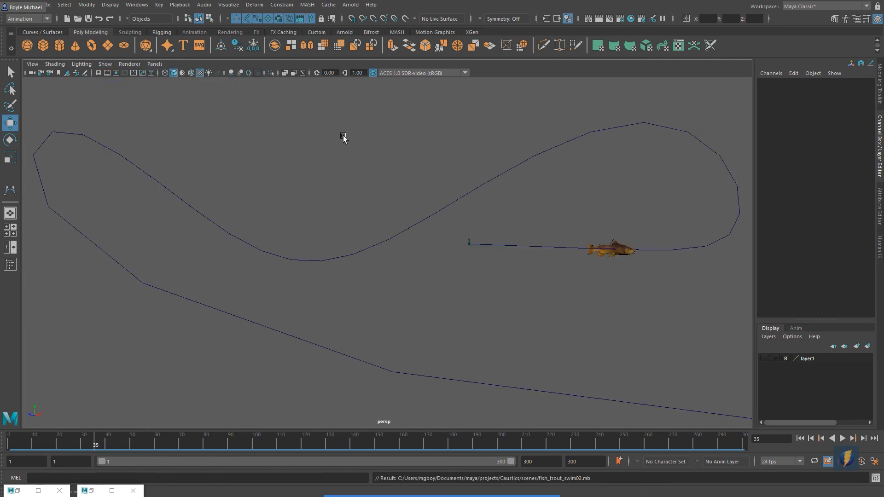
At frame 257, select sine2Handle in the Outliner and expand its sine2 input attributes
left_click_drag(656, 439, 638, 428)
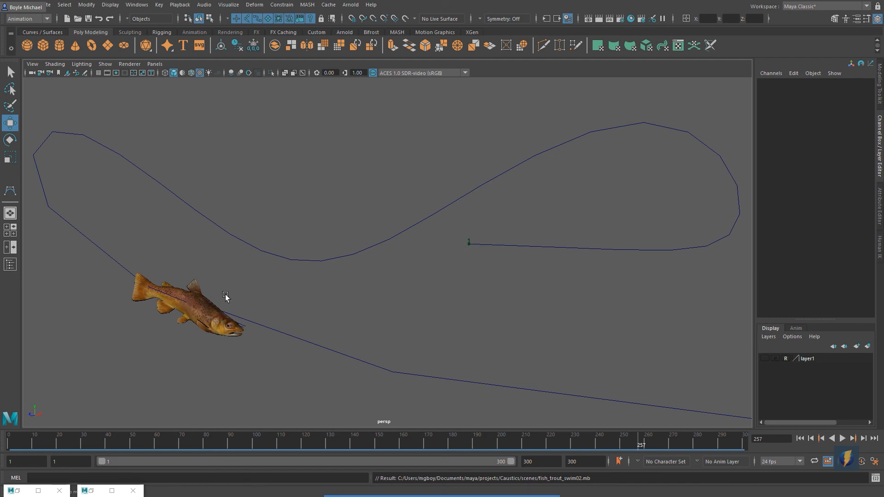
left_click(9, 264)
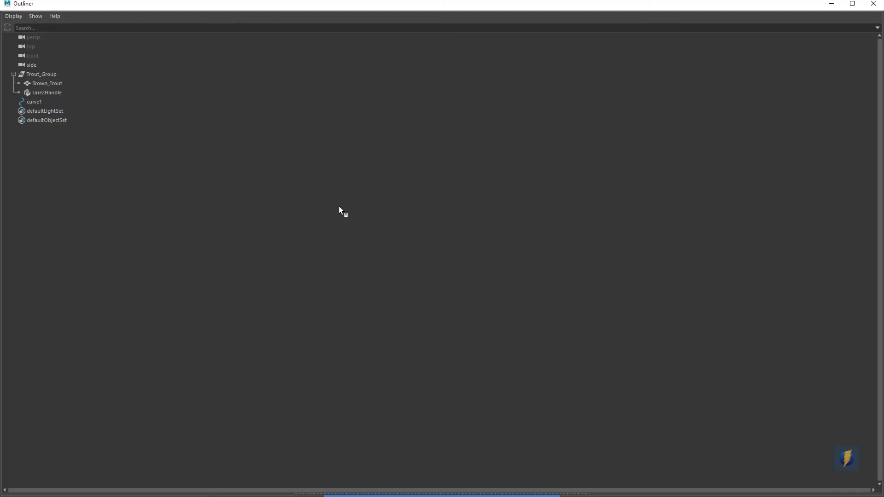
left_click(43, 93)
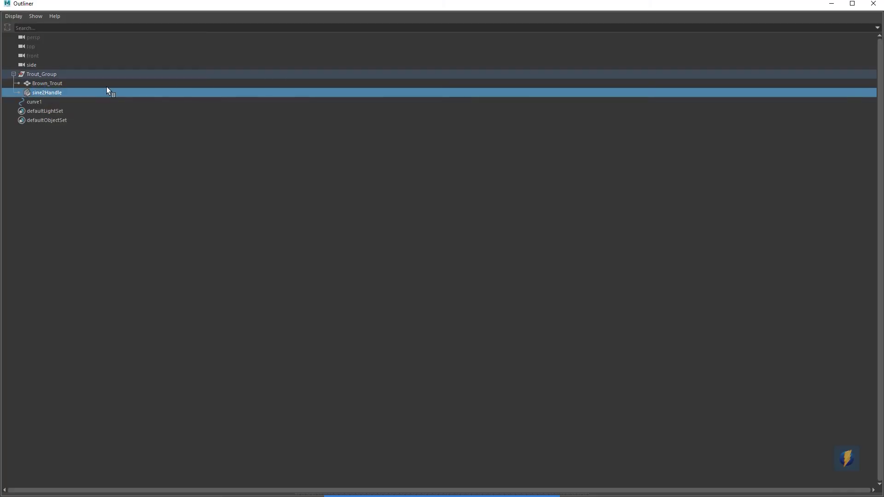
left_click(833, 5)
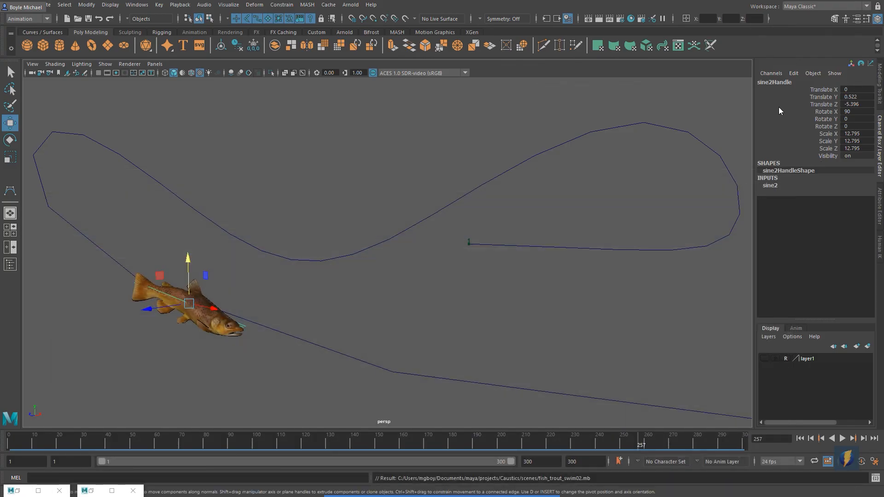
double_click(814, 183)
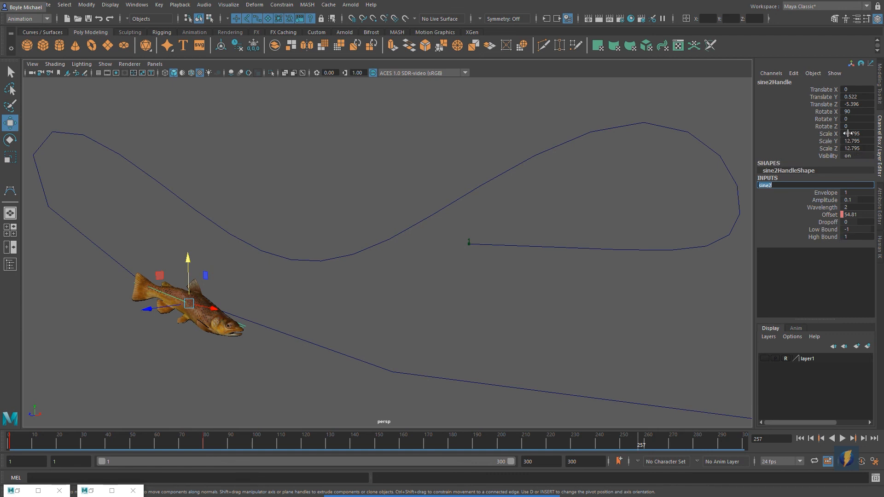
Try rotating sine2Handle about its Z axis, first freehand to about -78 and finally to a Rotate Z of 90
key("e")
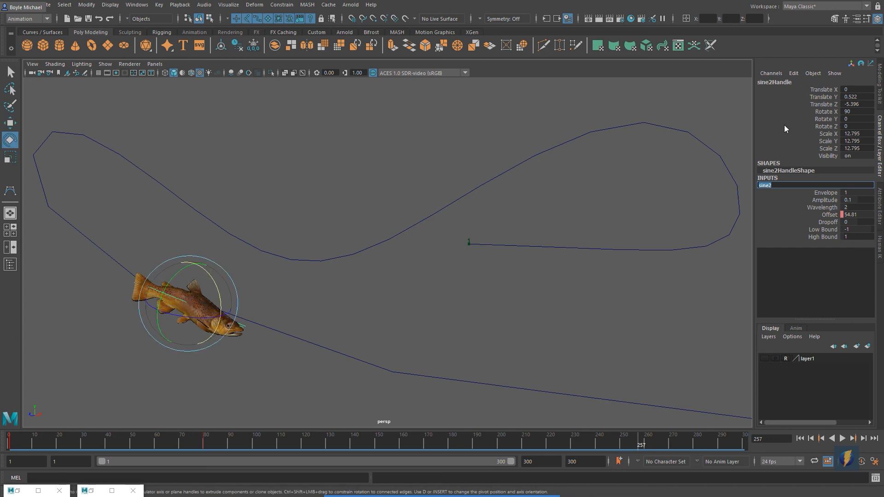
left_click(826, 119)
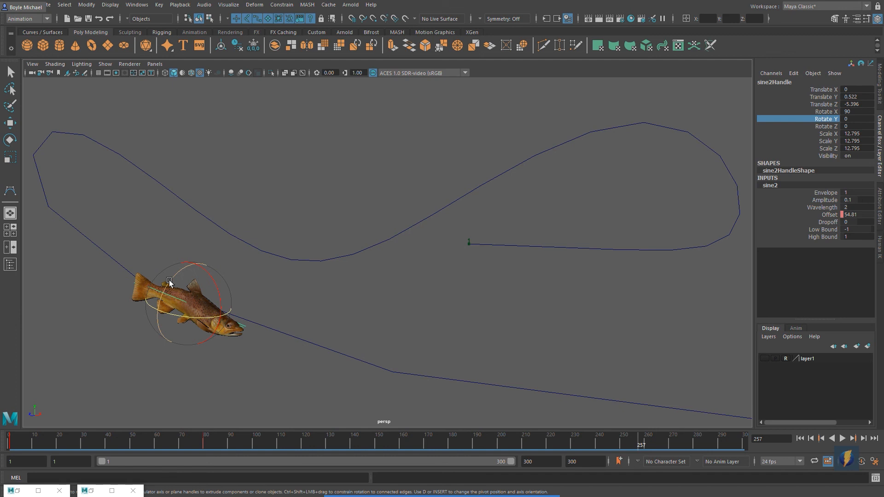
left_click_drag(166, 287, 211, 261)
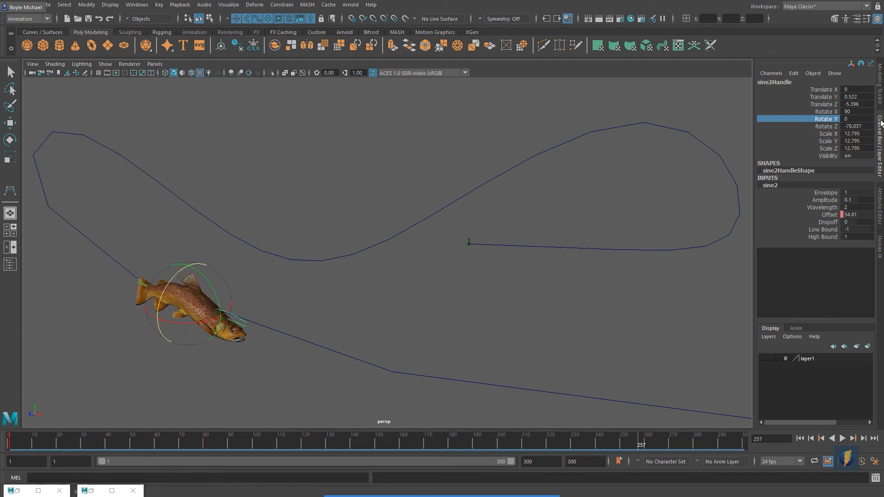
double_click(865, 128)
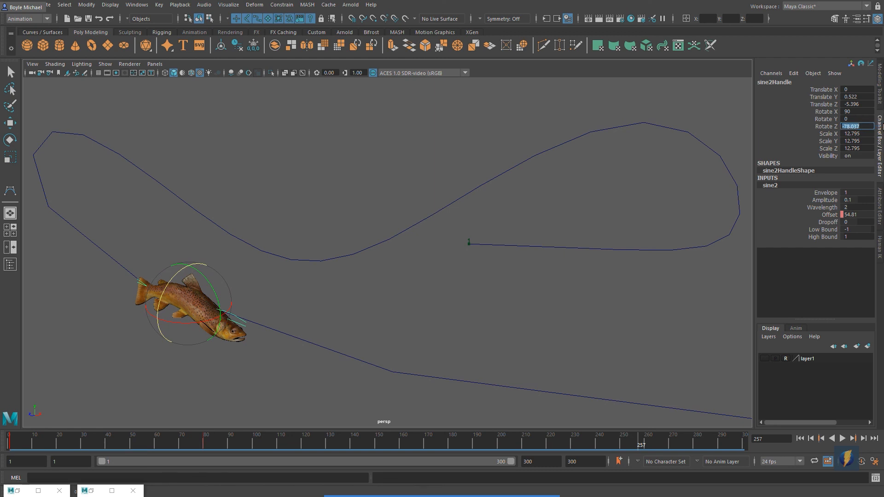
type("90")
key("Return")
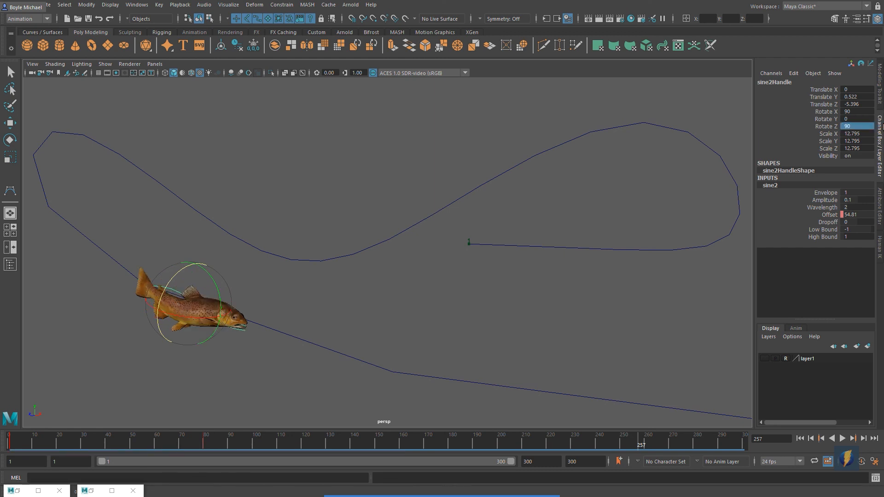
Play the animation from the first frame to examine how the trout swims with the rotated deformer handle
left_click(799, 438)
left_click(841, 438)
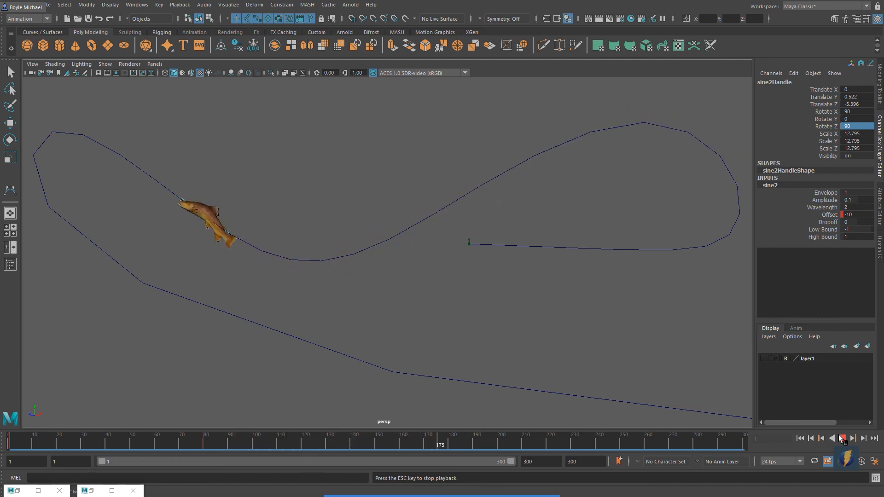
left_click(842, 438)
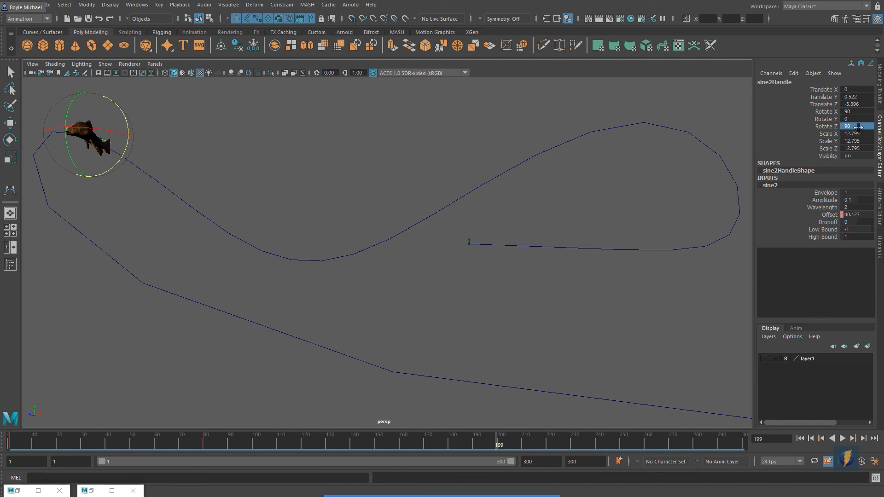
Reset sine2Handle's Rotate Z to 0 and resume playing the animation
key("Return")
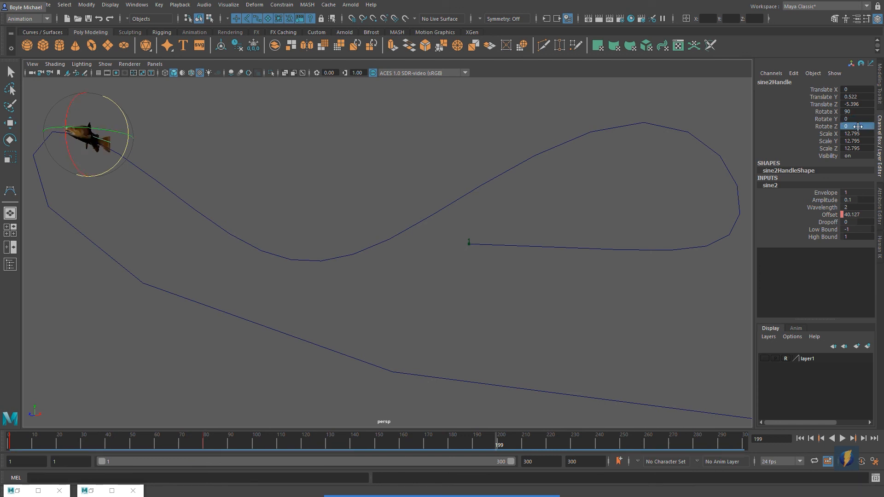
left_click(842, 437)
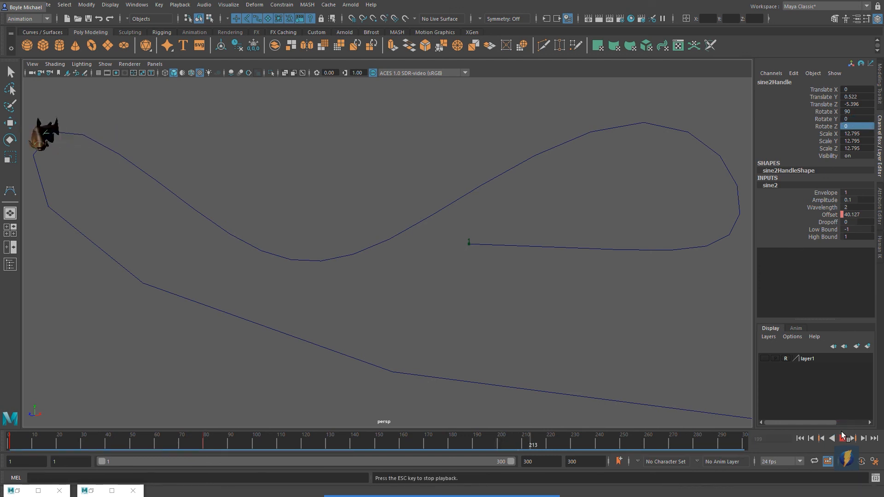